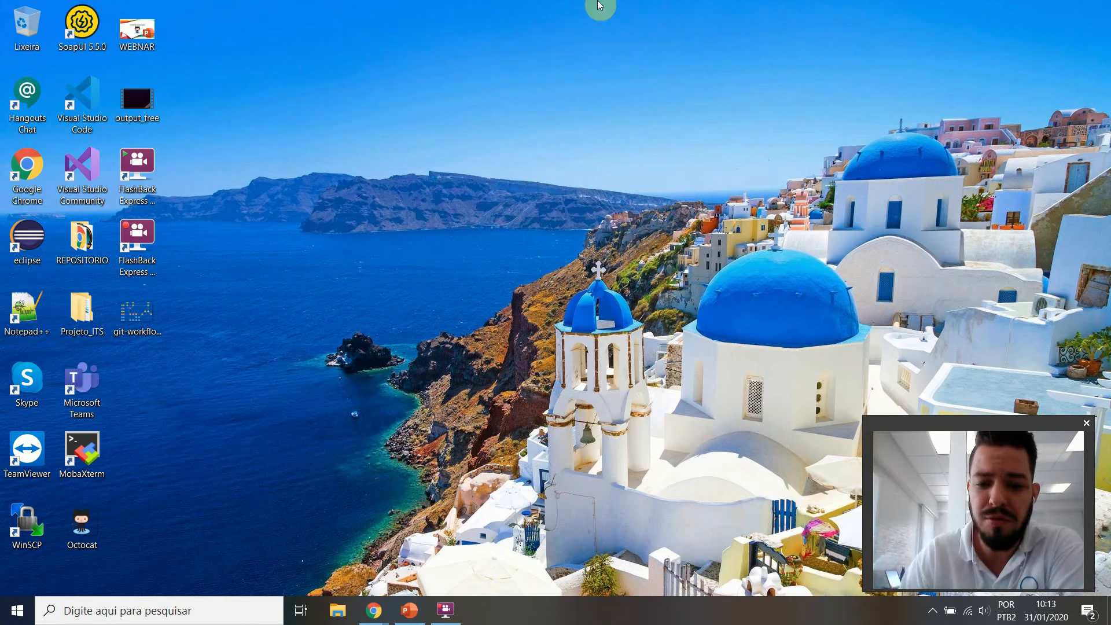
Step: Create a desktop folder named rep_local and open it in a maximized window
{"action": "right_click", "coordinate": [354, 244]}
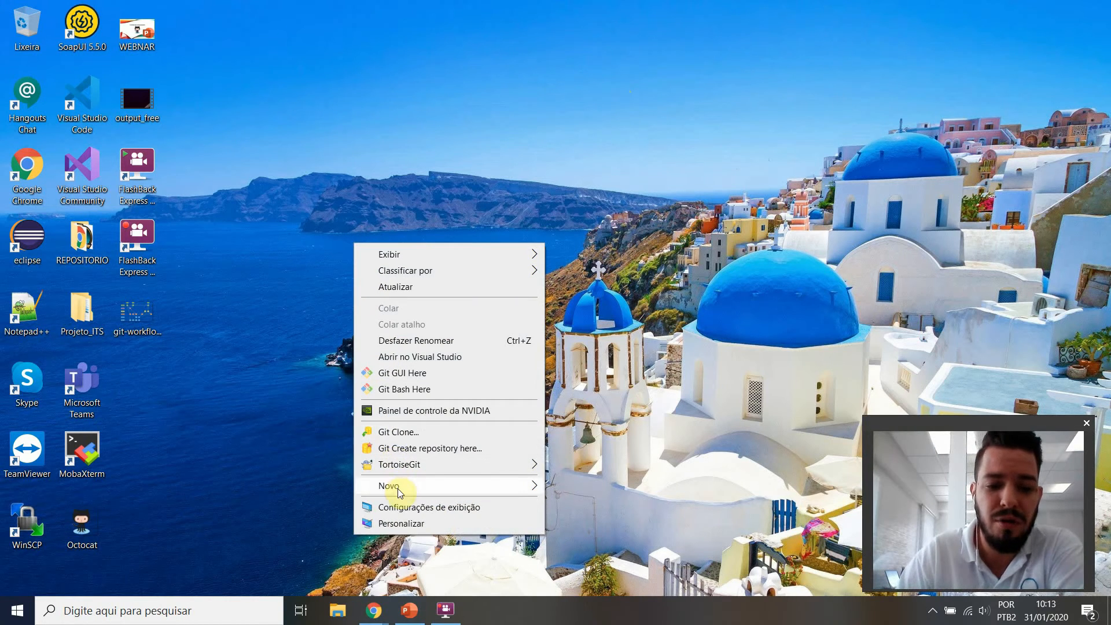
{"action": "mouse_move", "coordinate": [397, 489]}
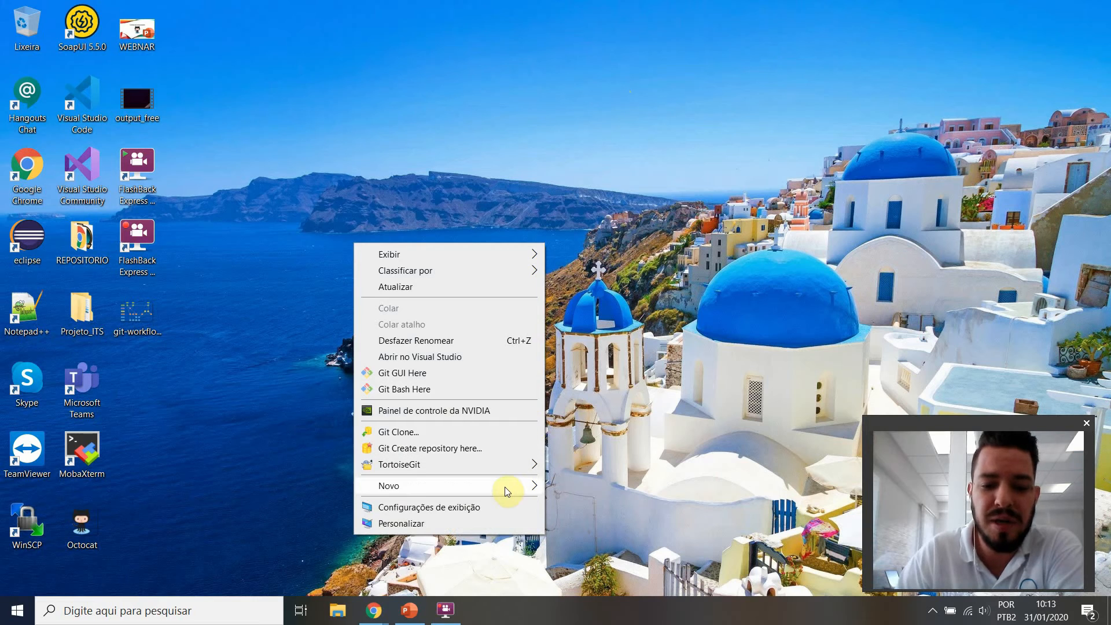
{"action": "left_click", "coordinate": [590, 283]}
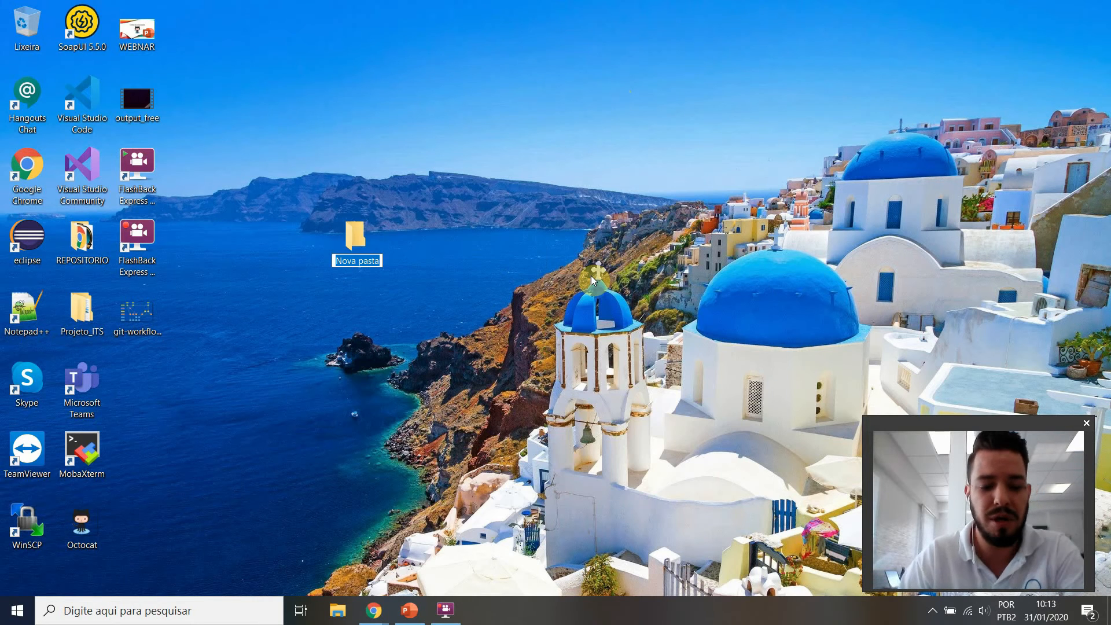
{"action": "type", "text": "rep_local"}
{"action": "key", "text": "Return"}
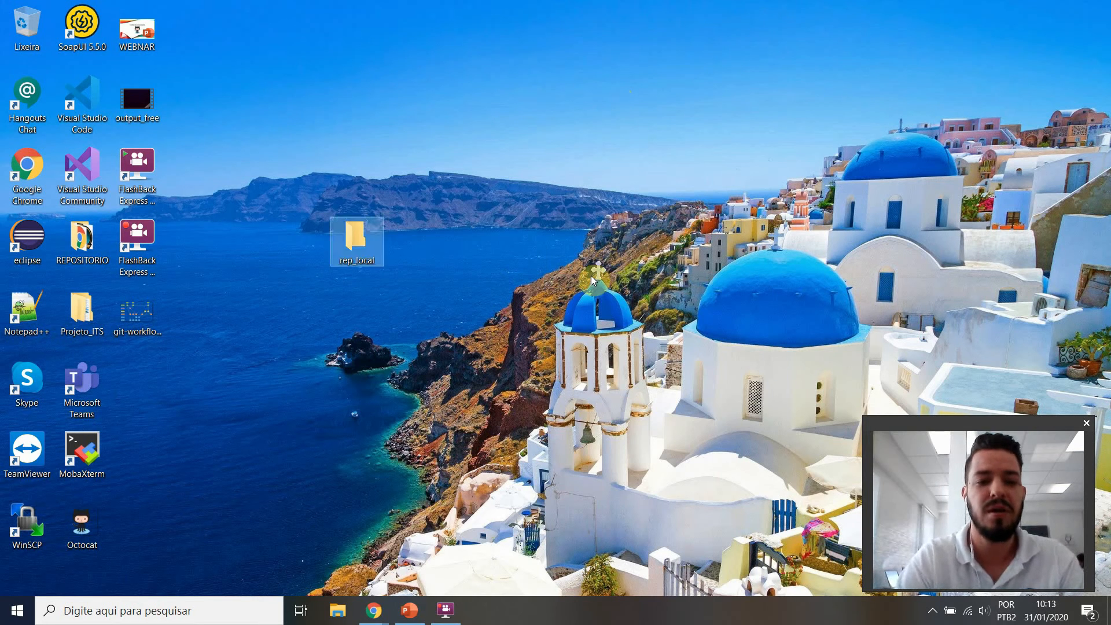
{"action": "double_click", "coordinate": [347, 241]}
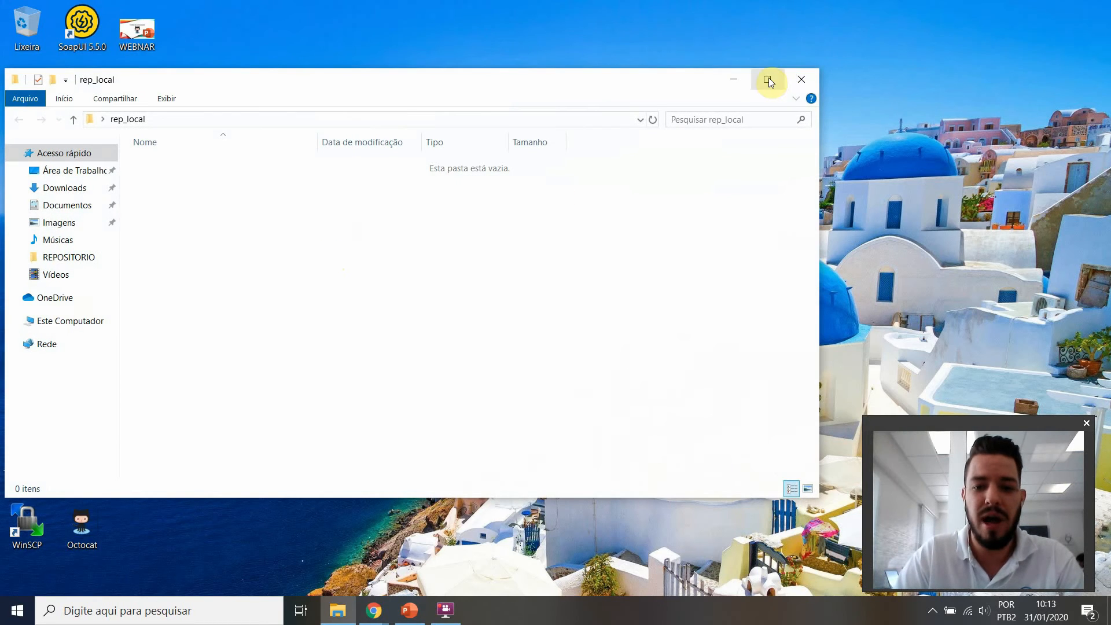
{"action": "left_click", "coordinate": [768, 79]}
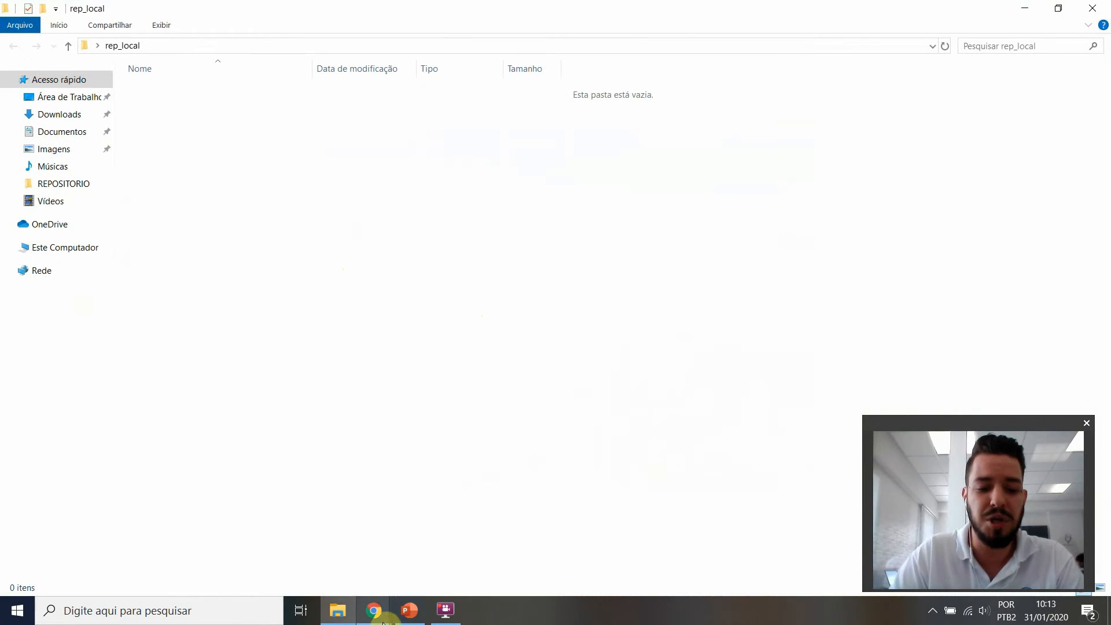
Step: Switch to Chrome and open the GitLab sign-in page at gof.iv2.com.br in a new tab
{"action": "mouse_move", "coordinate": [383, 619]}
{"action": "left_click", "coordinate": [332, 575]}
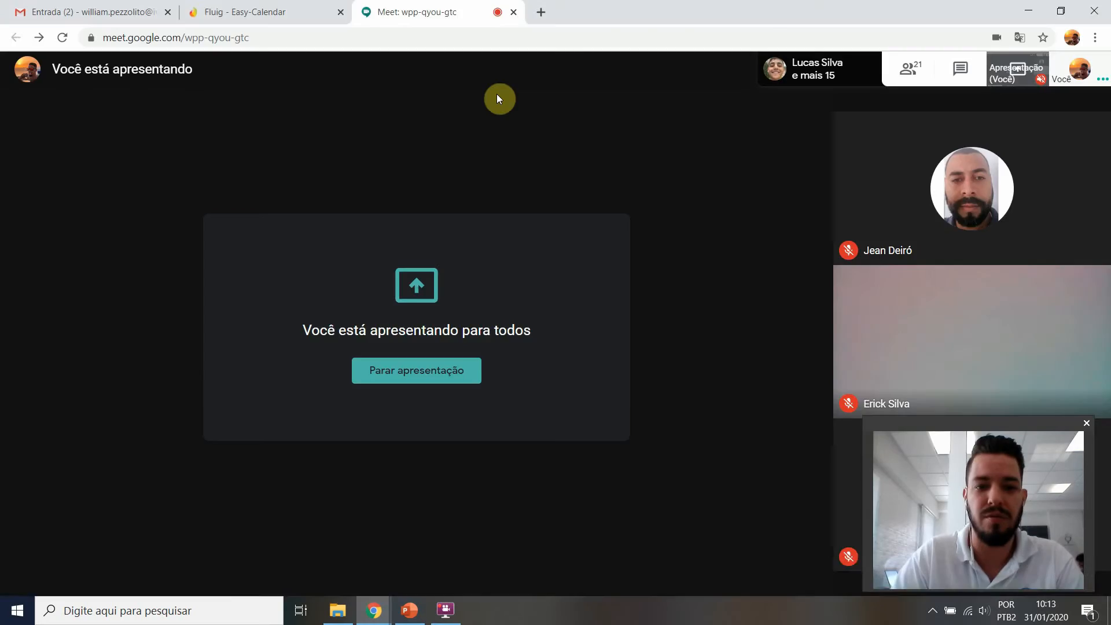
{"action": "left_click", "coordinate": [541, 12]}
{"action": "type", "text": "gof.iv2.com.br"}
{"action": "key", "text": "Return"}
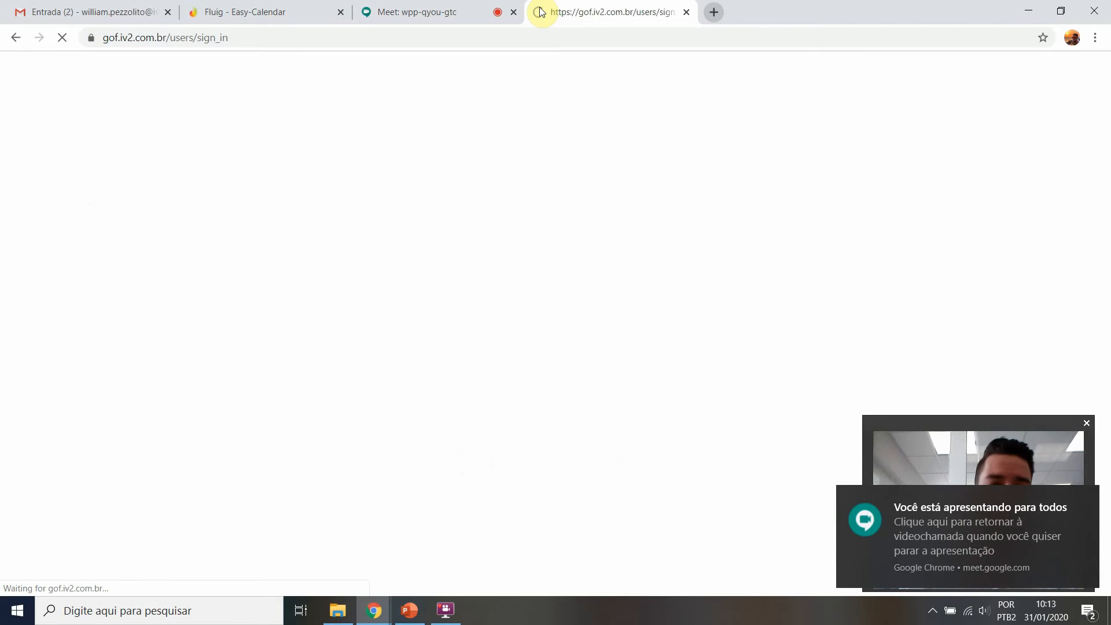
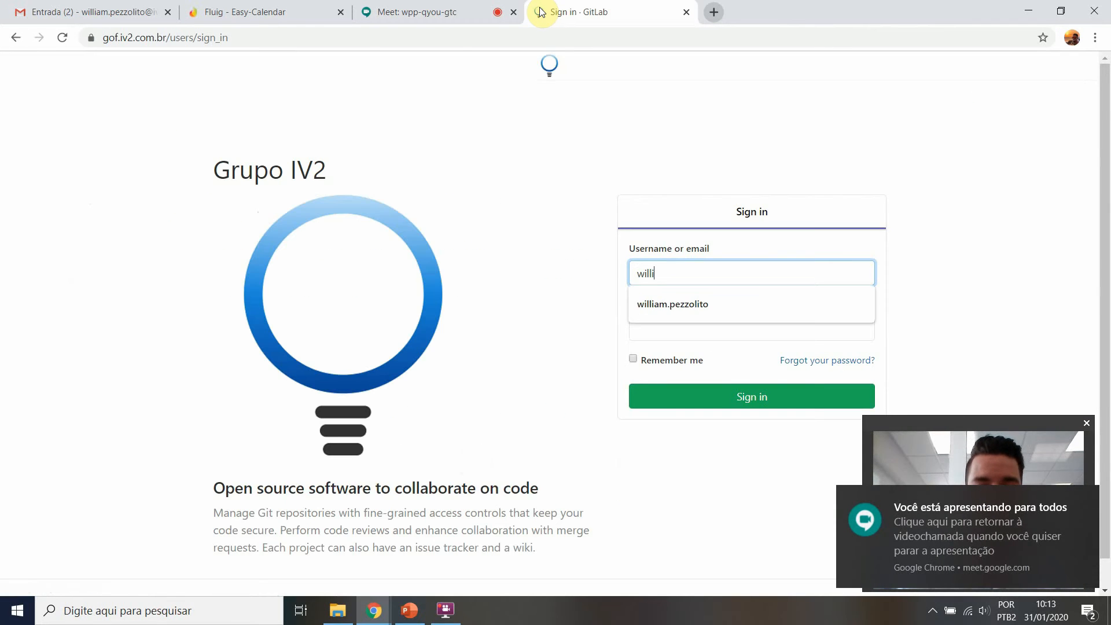
Step: Sign in to GitLab with the account username and password, and dismiss the offer to save the password
{"action": "key", "text": "Down"}
{"action": "key", "text": "Return"}
{"action": "key", "text": "Tab"}
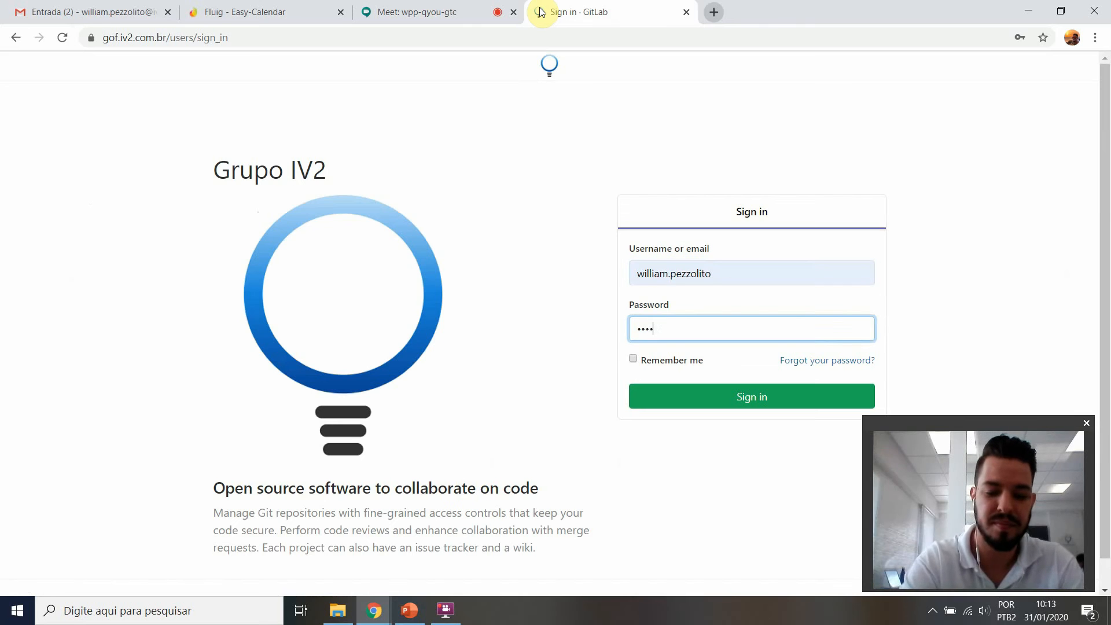
{"action": "key", "text": "Return"}
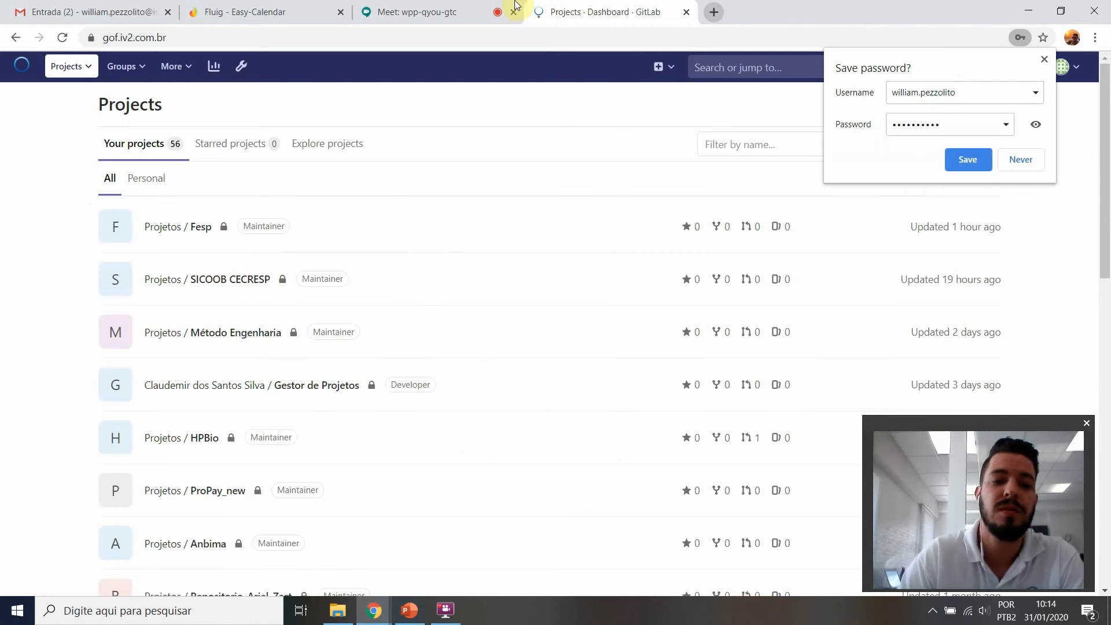
{"action": "left_click", "coordinate": [1045, 59]}
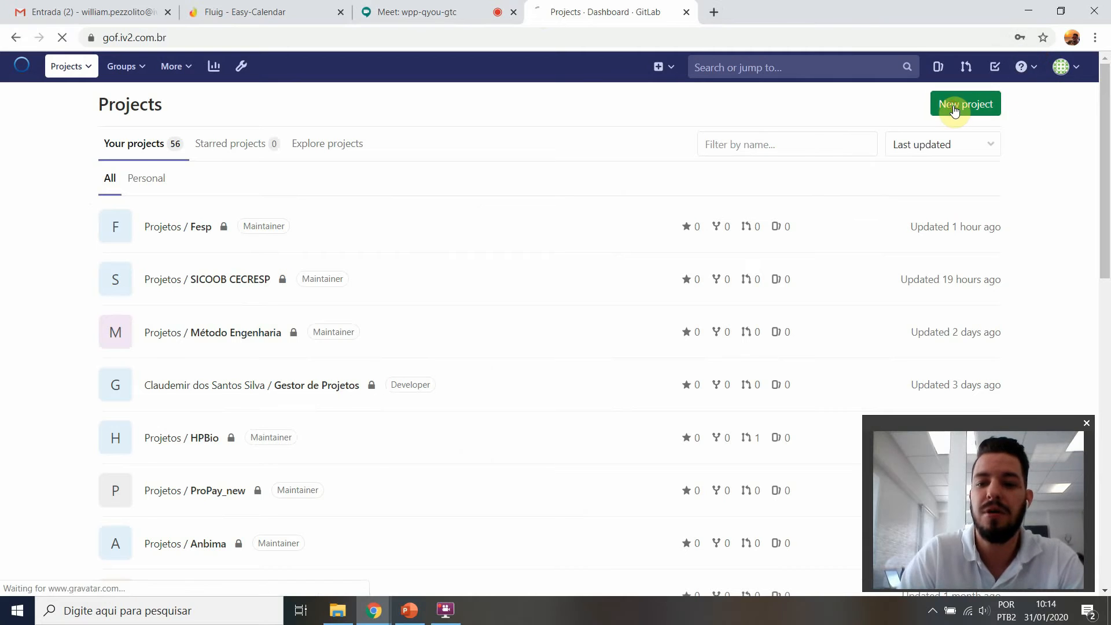
Step: Start a new blank project named webinar and assign its URL to the projetos group
{"action": "left_click", "coordinate": [954, 105]}
{"action": "type", "text": "test"}
{"action": "key", "text": "BackSpace"}
{"action": "type", "text": "webinar"}
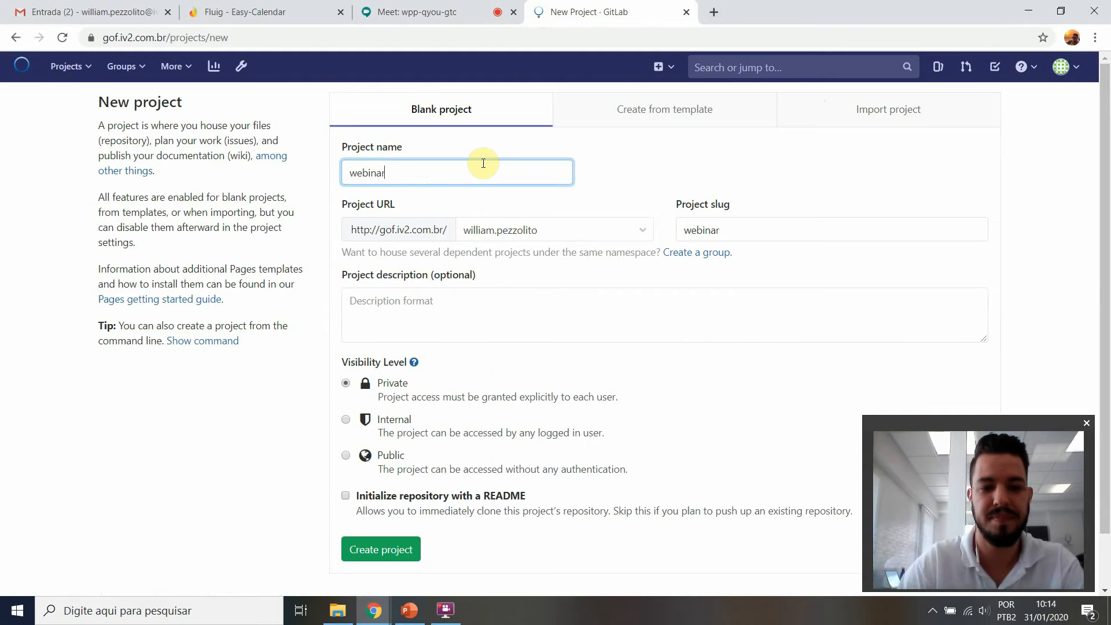
{"action": "left_click", "coordinate": [574, 230]}
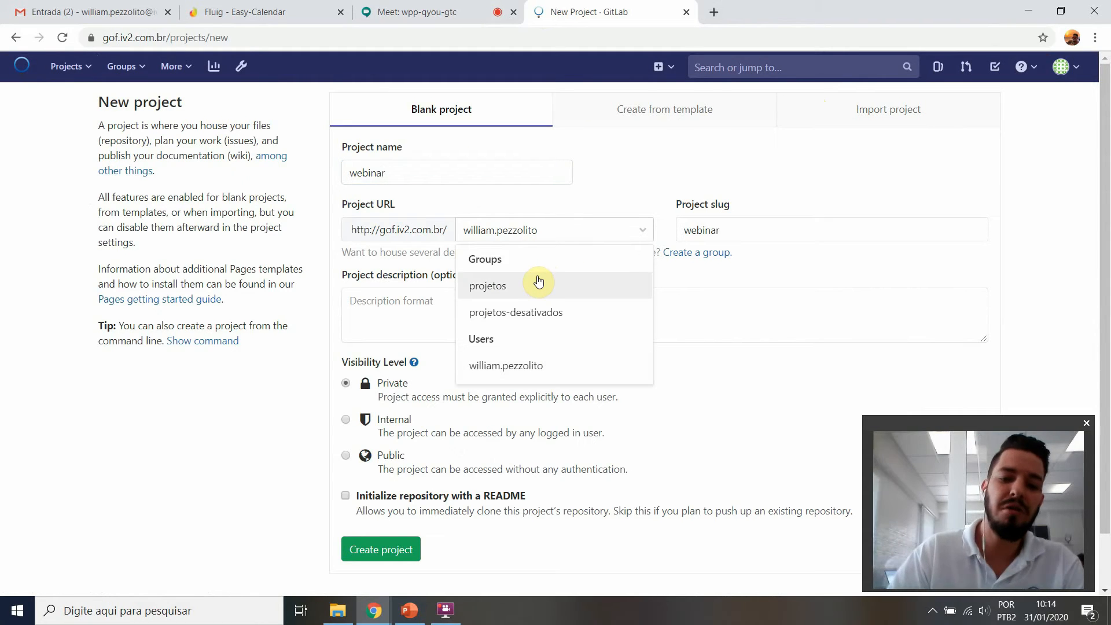
{"action": "left_click", "coordinate": [538, 282]}
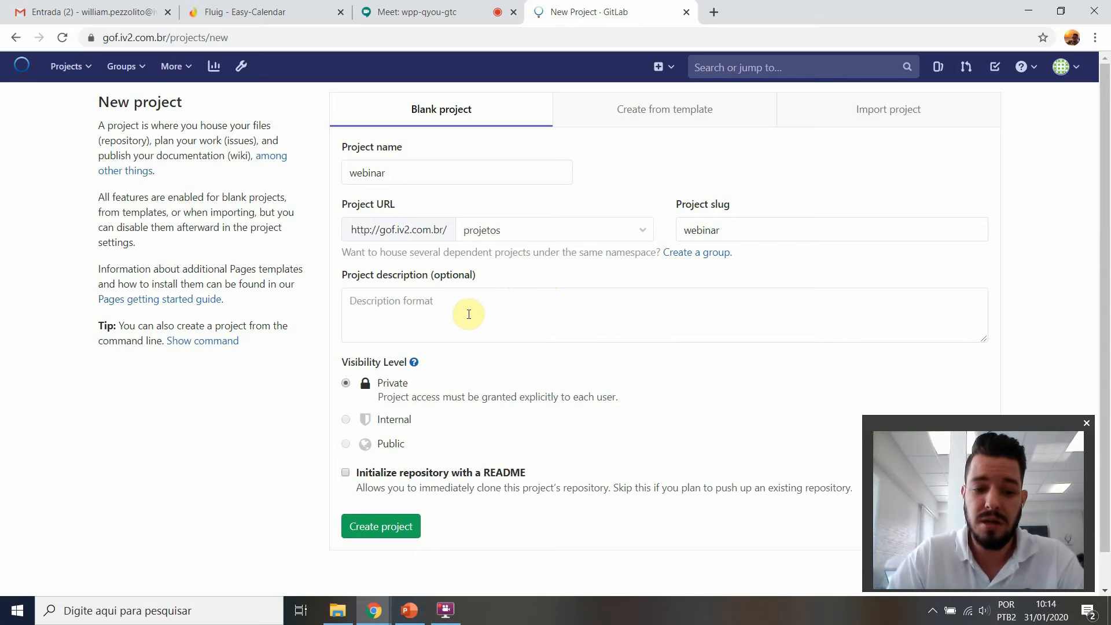
Step: Review the visibility levels and create the webinar project as Private, without initializing a README
{"action": "left_click_drag", "start_coordinate": [378, 383], "coordinate": [471, 397]}
{"action": "left_click", "coordinate": [382, 418]}
{"action": "left_click_drag", "start_coordinate": [382, 419], "coordinate": [438, 421]}
{"action": "left_click_drag", "start_coordinate": [385, 444], "coordinate": [422, 439]}
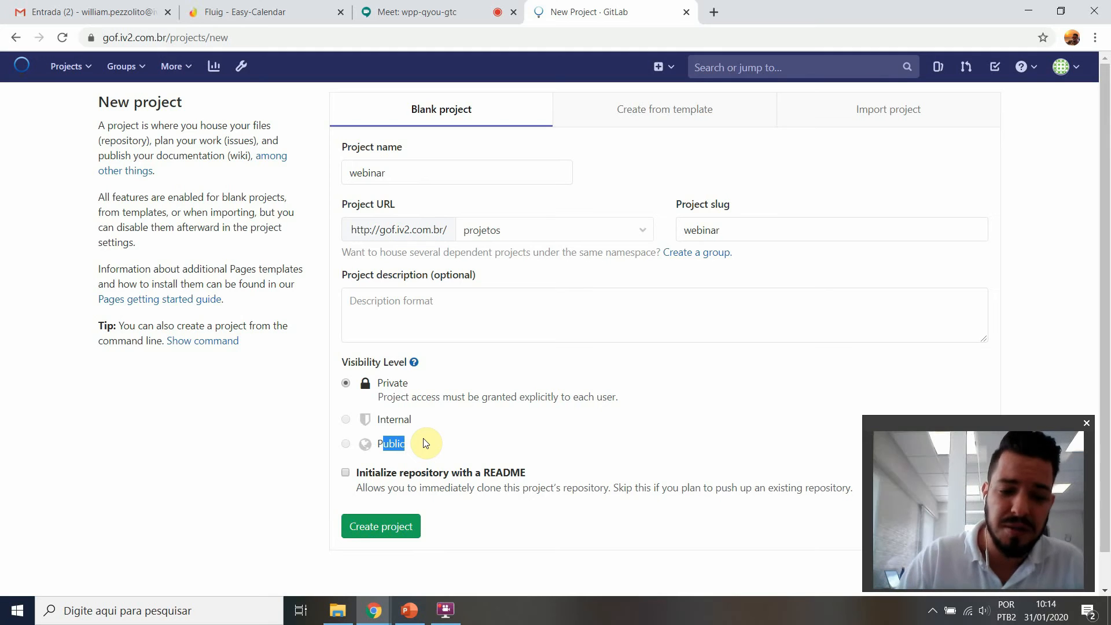
{"action": "left_click", "coordinate": [392, 528]}
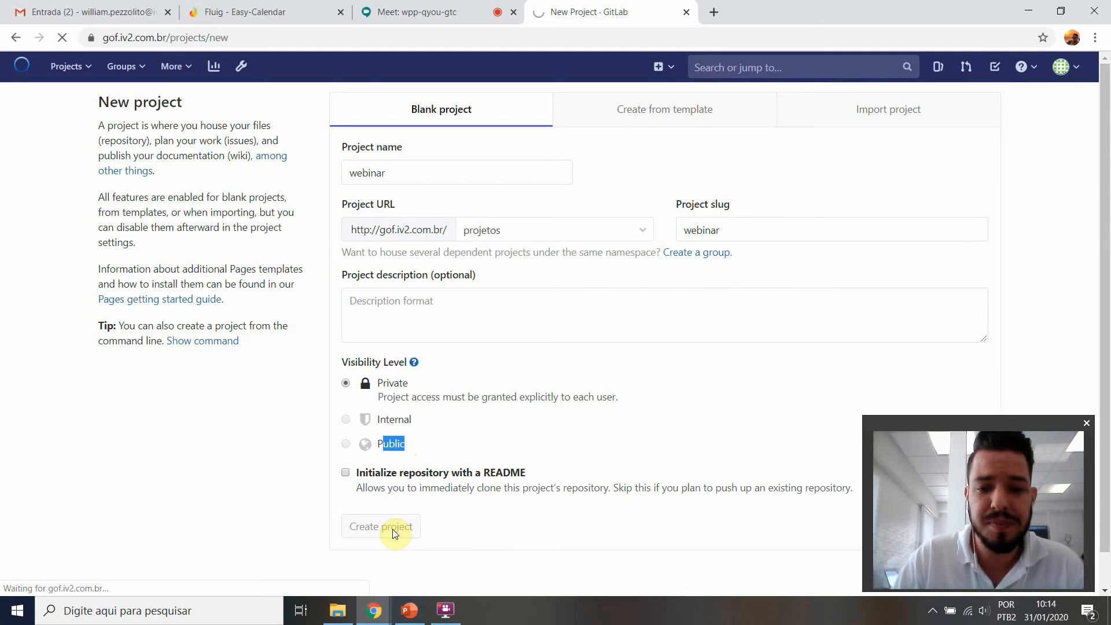
Step: Add a README.md containing "Projeto webinar" and commit it to the master branch
{"action": "left_click", "coordinate": [400, 315]}
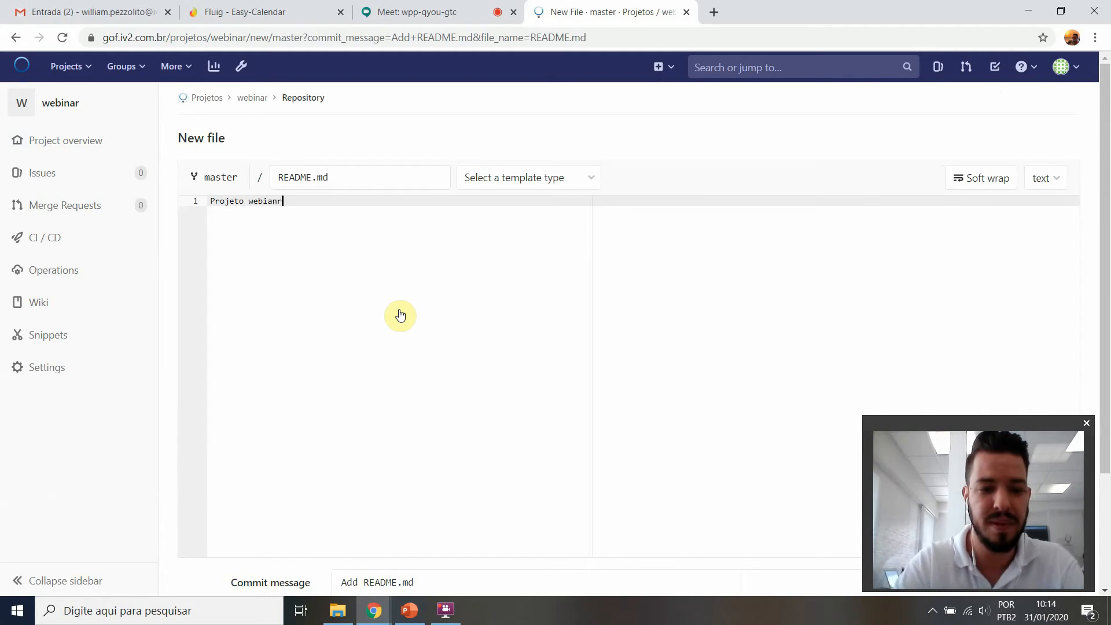
{"action": "key", "text": "BackSpace"}
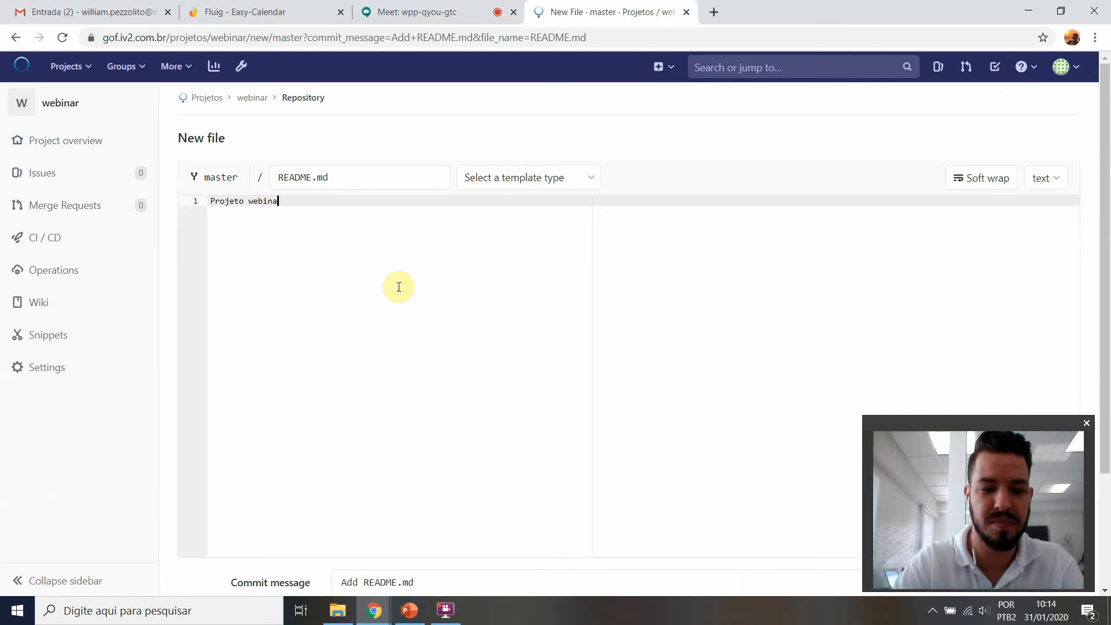
{"action": "type", "text": "r"}
{"action": "scroll", "coordinate": [399, 287], "scroll_direction": "down", "scroll_amount": 3}
{"action": "left_click", "coordinate": [254, 512]}
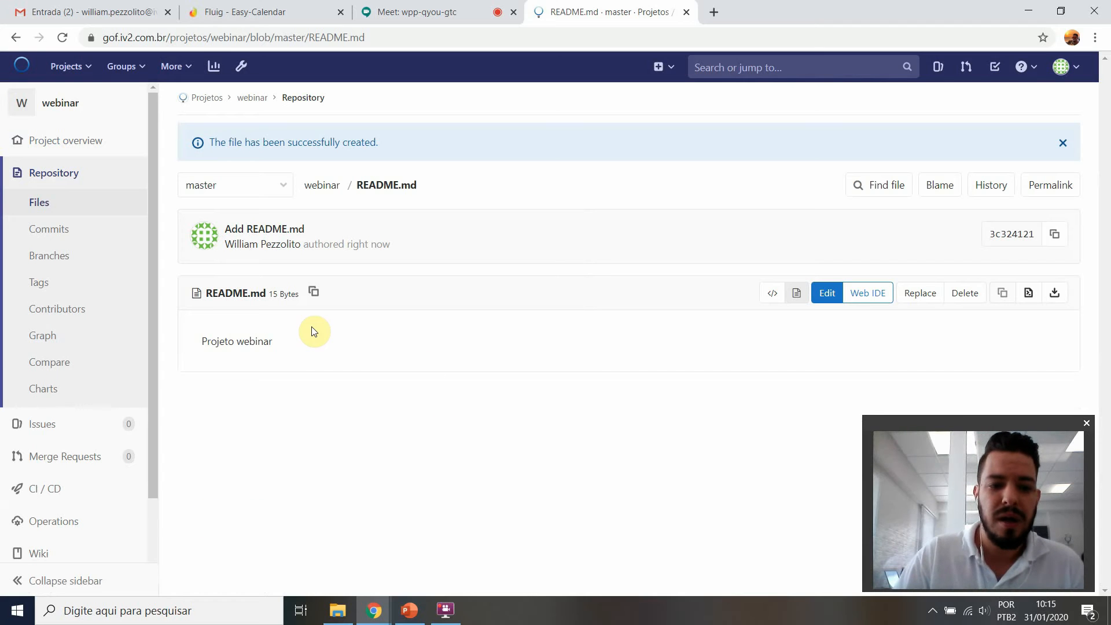
Step: Inspect the webinar project's overview and open README.md from its file list
{"action": "left_click", "coordinate": [81, 111]}
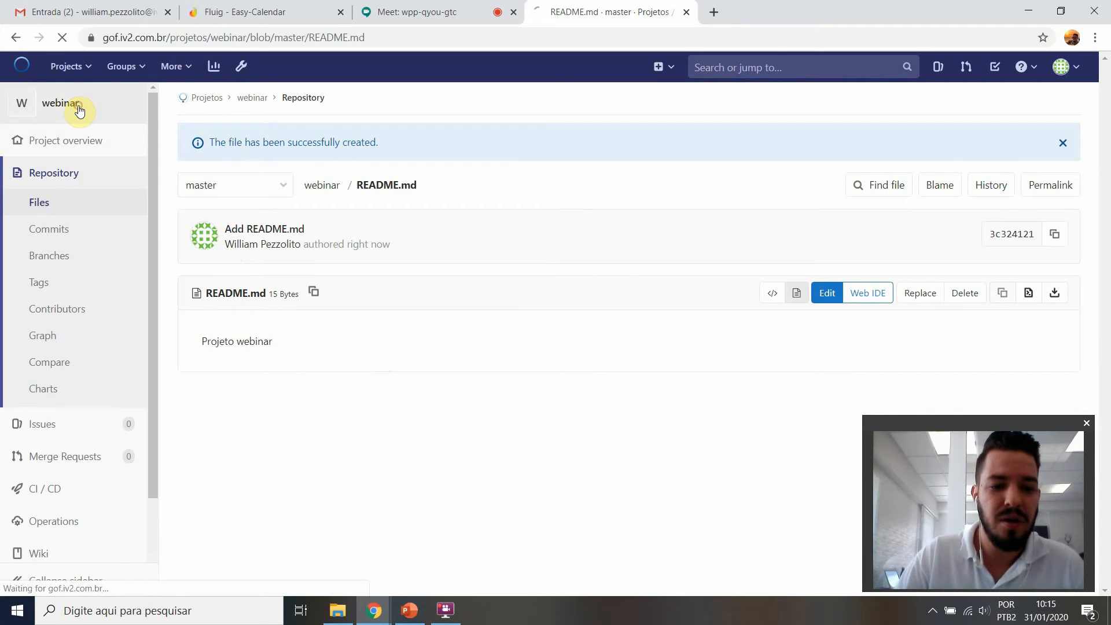
{"action": "scroll", "coordinate": [405, 376], "scroll_direction": "down", "scroll_amount": 2}
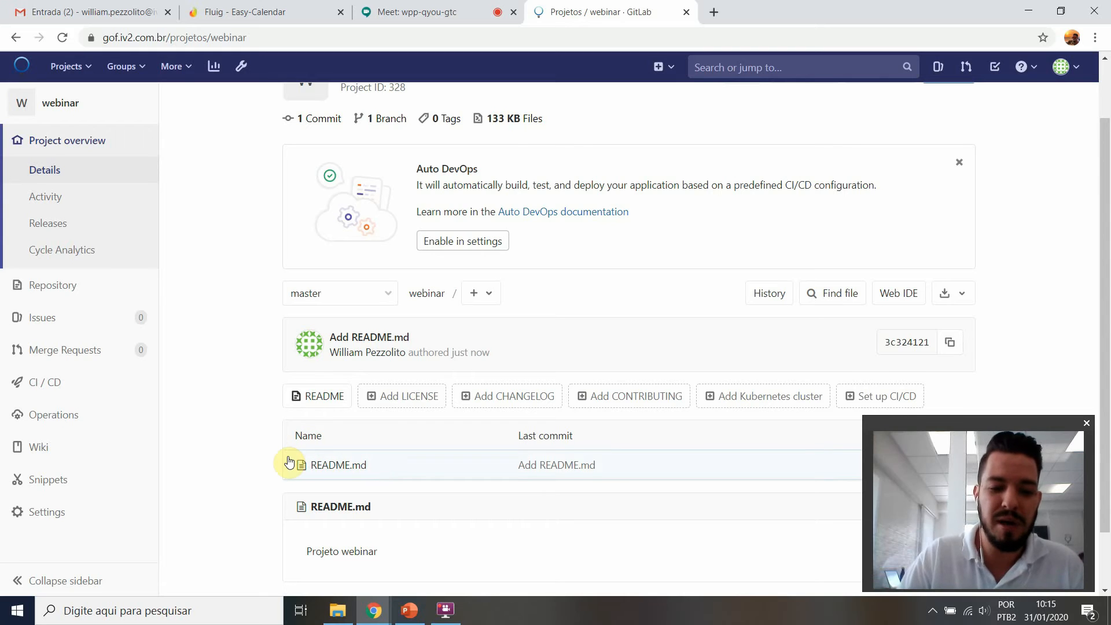
{"action": "left_click_drag", "start_coordinate": [377, 464], "coordinate": [644, 466]}
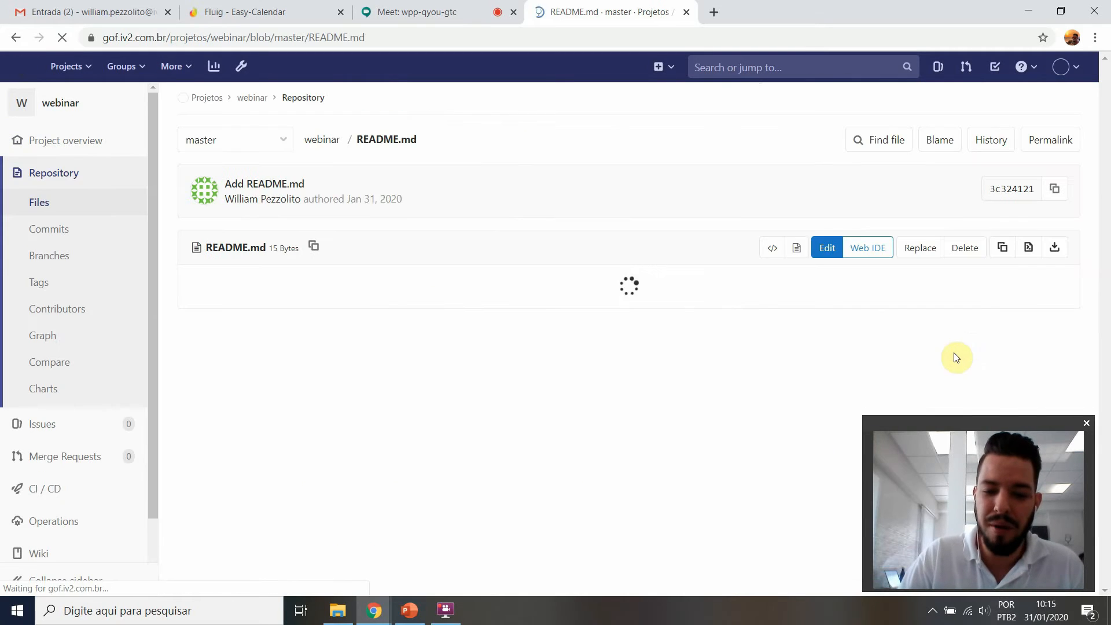
Step: Reopen the webinar project from the projects list and copy its HTTP clone URL
{"action": "left_click", "coordinate": [16, 68]}
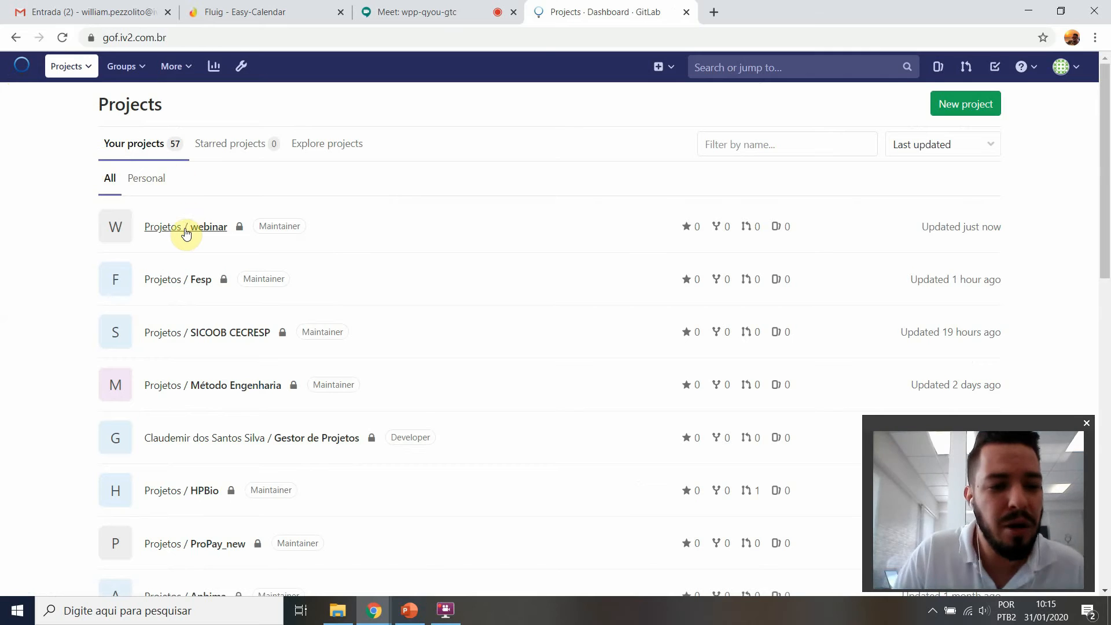
{"action": "left_click", "coordinate": [196, 229]}
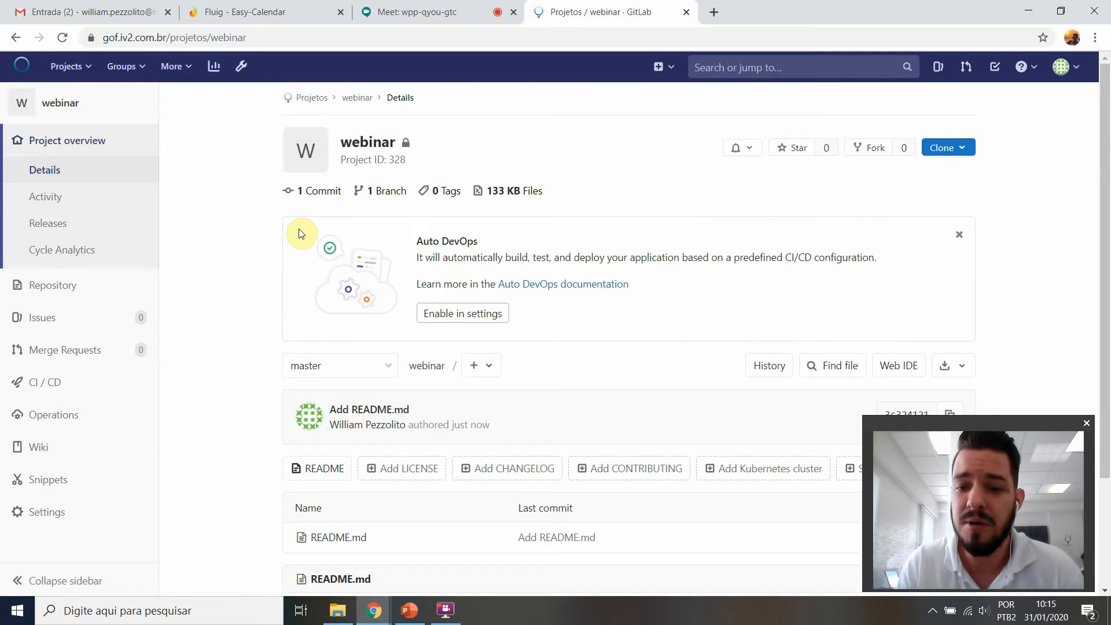
{"action": "left_click", "coordinate": [962, 148]}
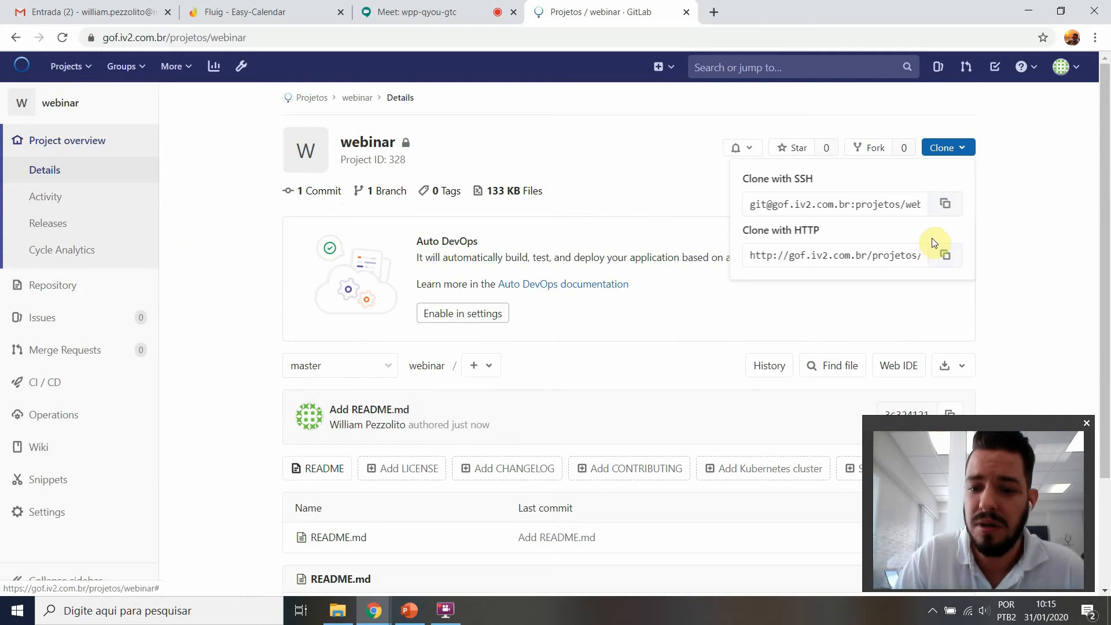
{"action": "left_click", "coordinate": [945, 255]}
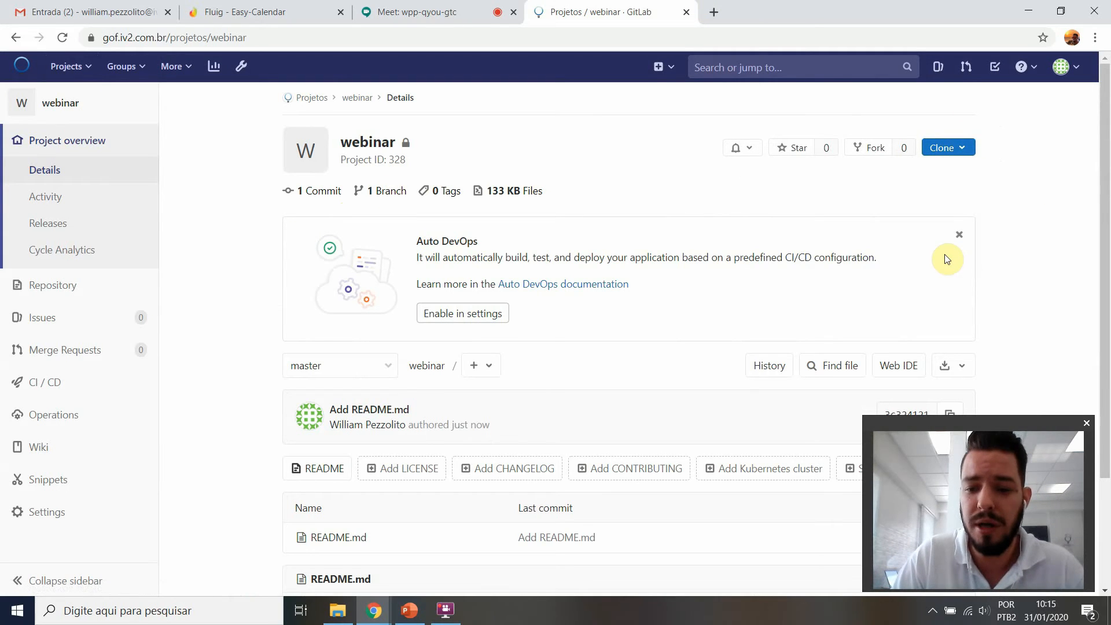
{"action": "left_click", "coordinate": [347, 614]}
{"action": "right_click", "coordinate": [379, 277]}
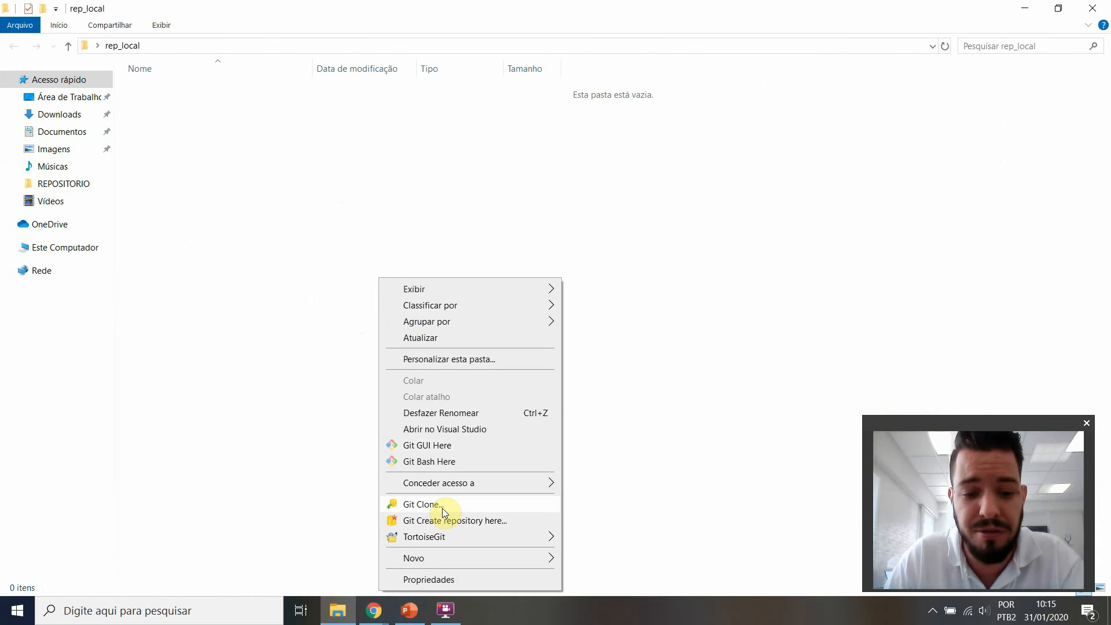
{"action": "left_click", "coordinate": [442, 508]}
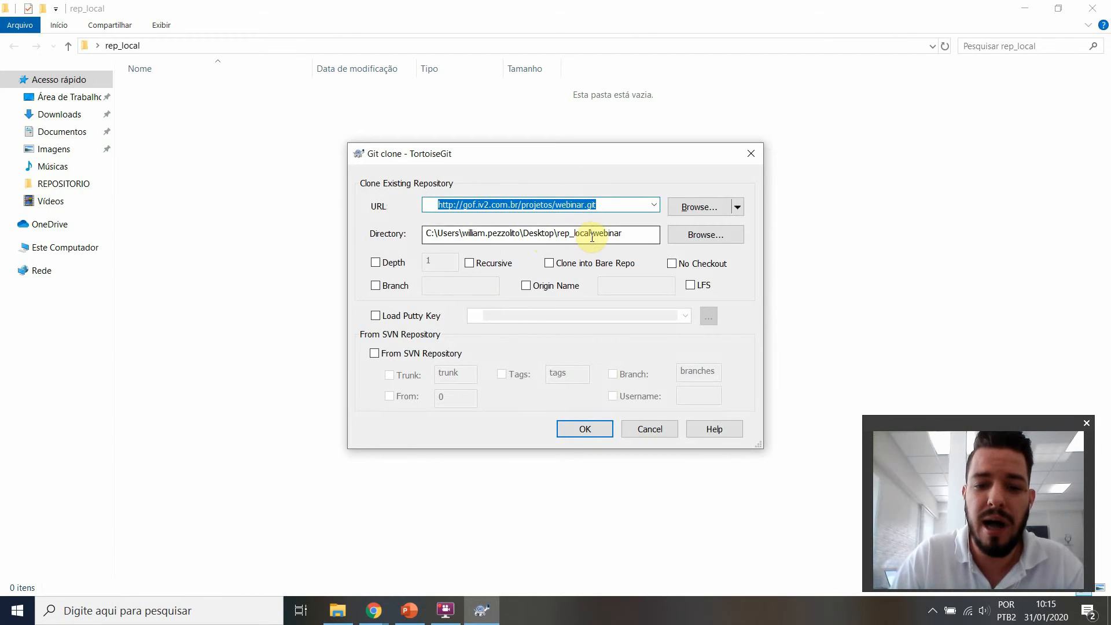
{"action": "left_click_drag", "start_coordinate": [589, 235], "coordinate": [642, 236]}
{"action": "left_click", "coordinate": [577, 429]}
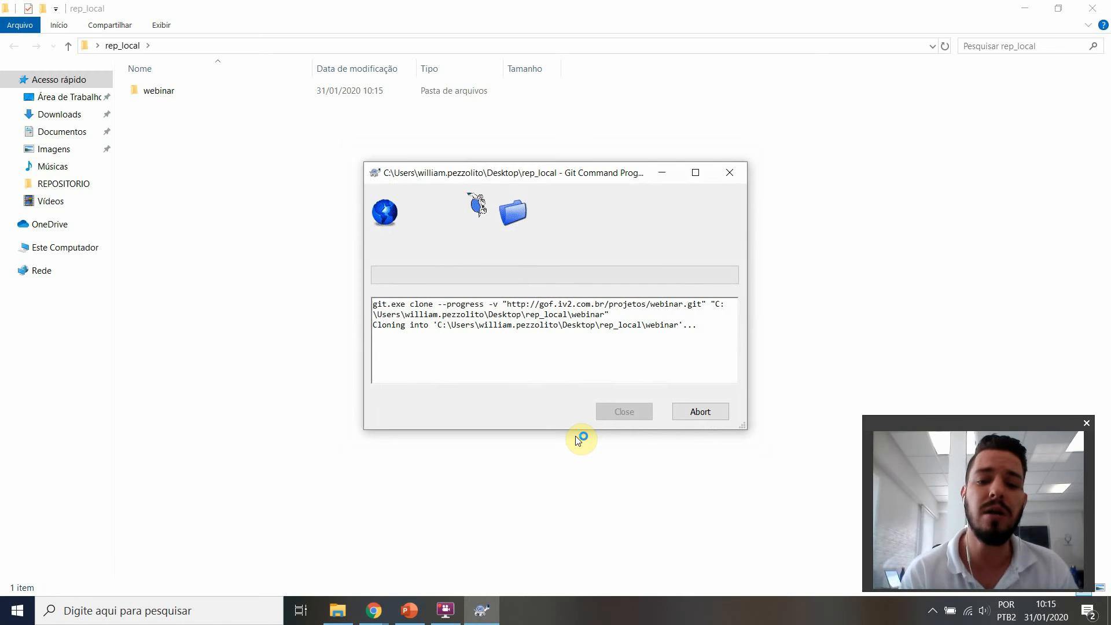
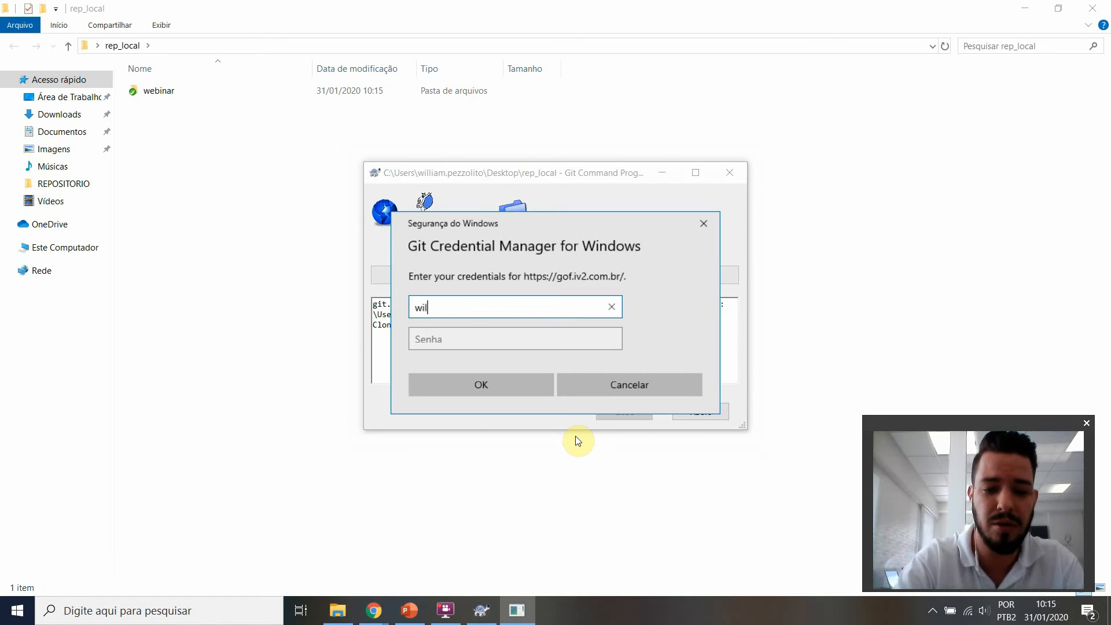
Step: Authenticate the clone in Git Credential Manager with the GitLab username and password
{"action": "key", "text": "Tab"}
{"action": "type", "text": "•••••••"}
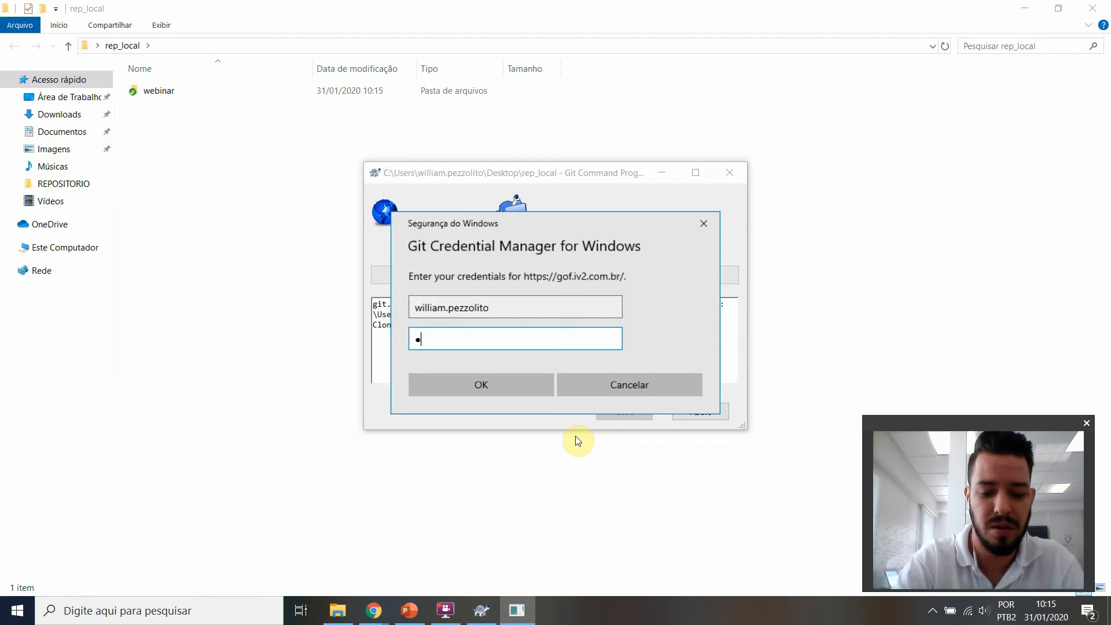
{"action": "type", "text": "•"}
{"action": "key", "text": "Return"}
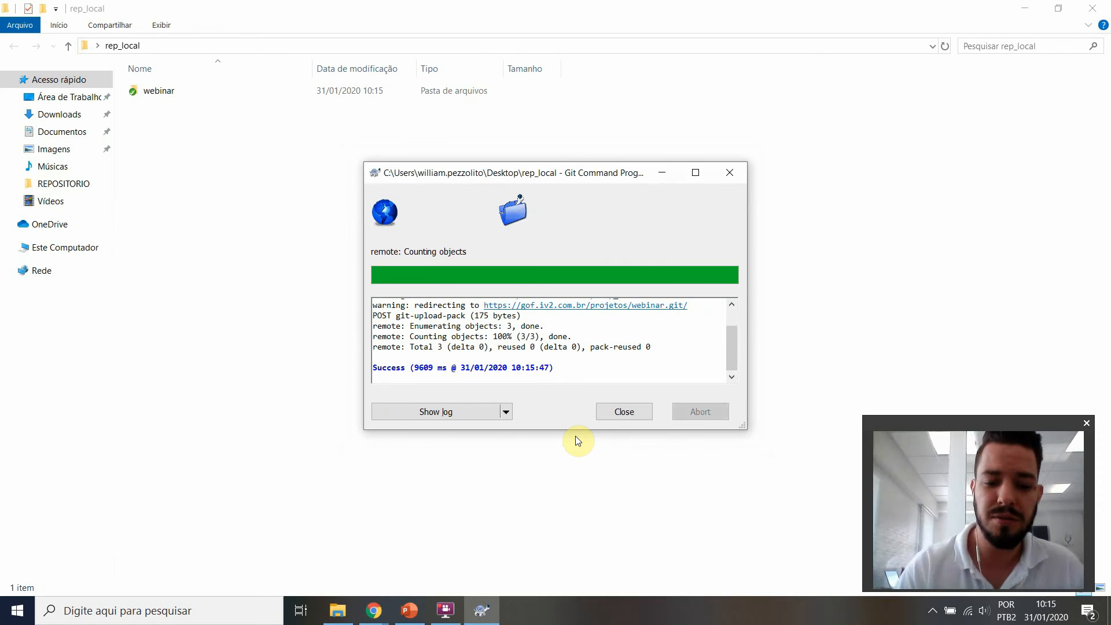
Step: Open the cloned webinar folder and view the contents of README.md in Notepad++
{"action": "double_click", "coordinate": [180, 95]}
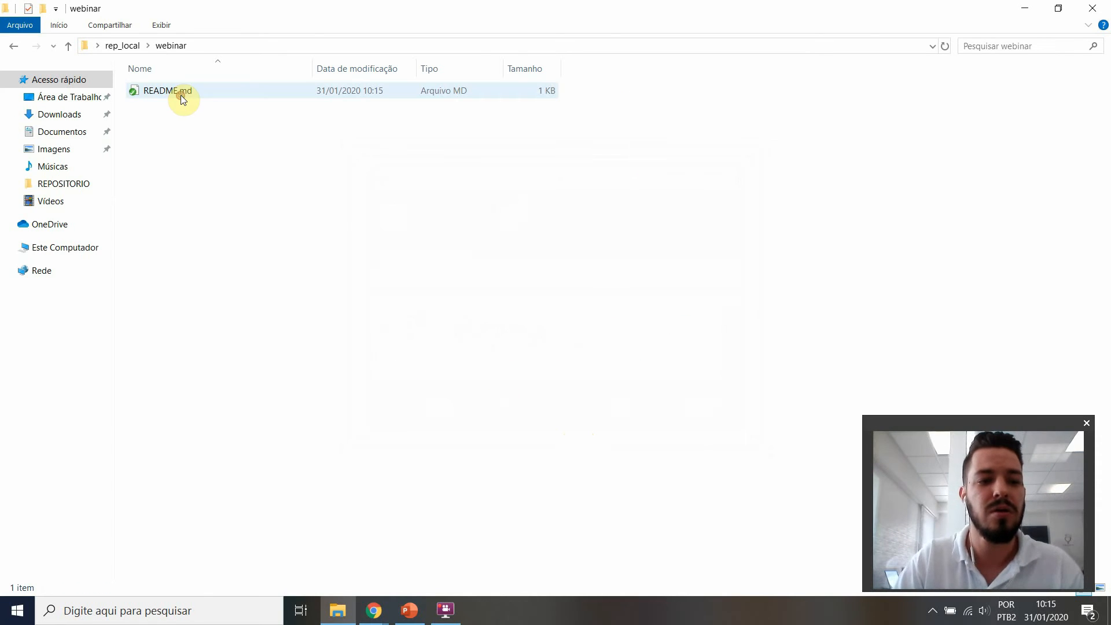
{"action": "right_click", "coordinate": [181, 95]}
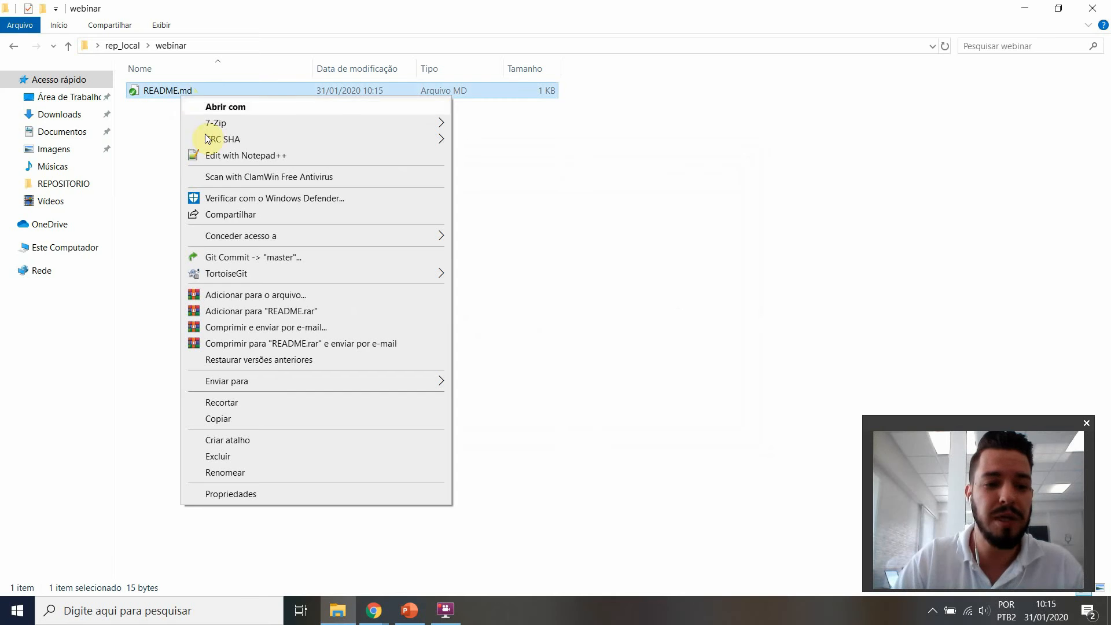
{"action": "left_click", "coordinate": [214, 153]}
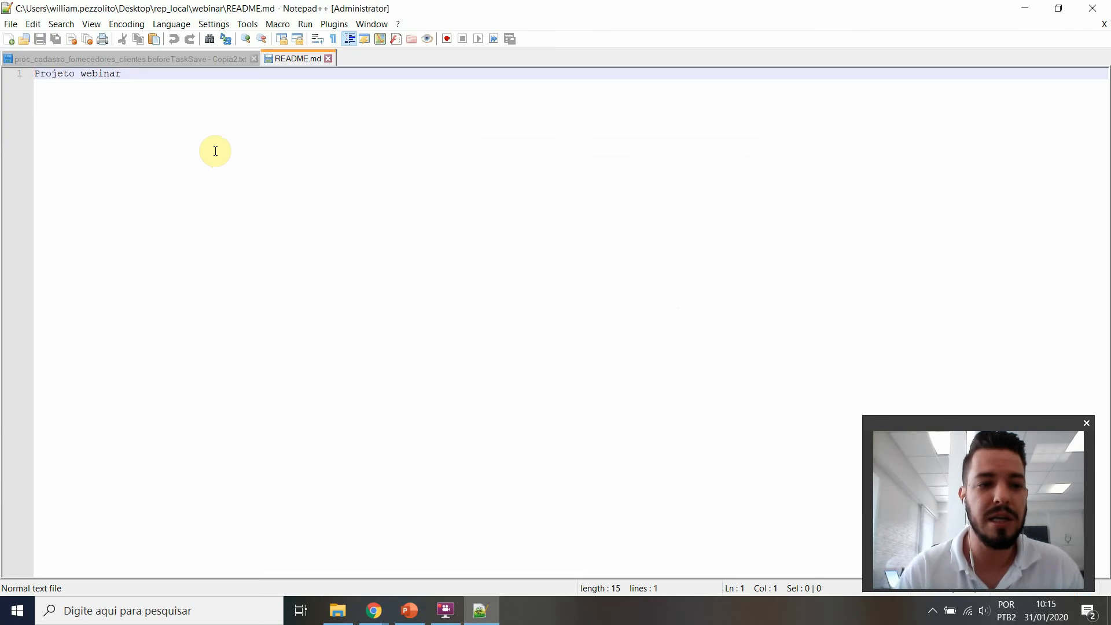
{"action": "left_click", "coordinate": [1093, 9]}
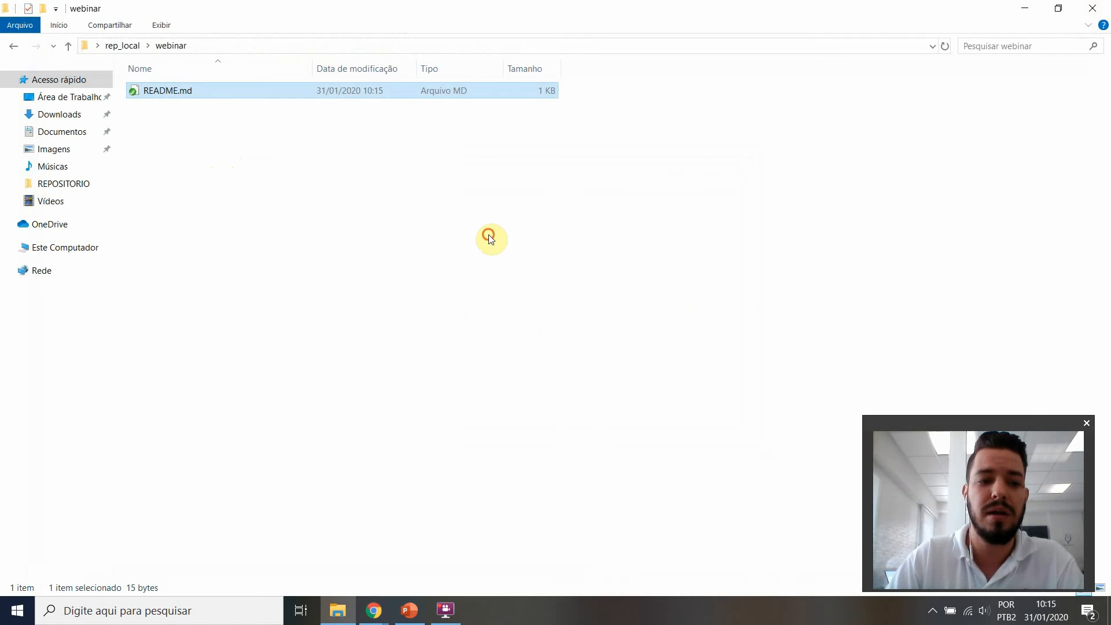
Step: Launch Visual Studio Code, load the rep_local folder into it and close the Welcome page
{"action": "right_click", "coordinate": [489, 235]}
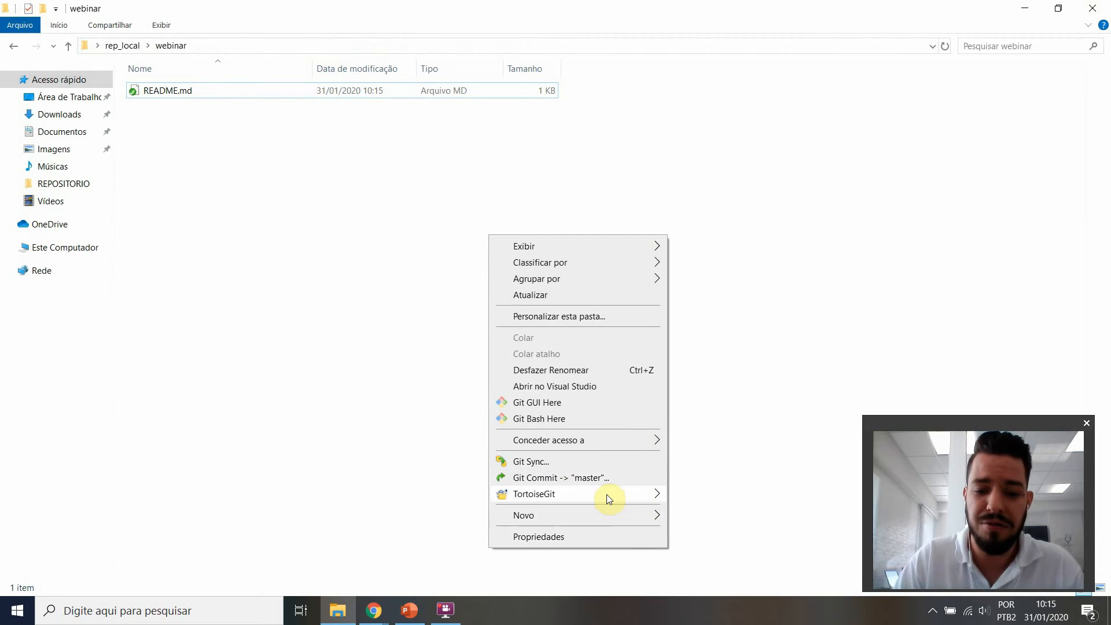
{"action": "left_click", "coordinate": [320, 514]}
{"action": "key", "text": "super"}
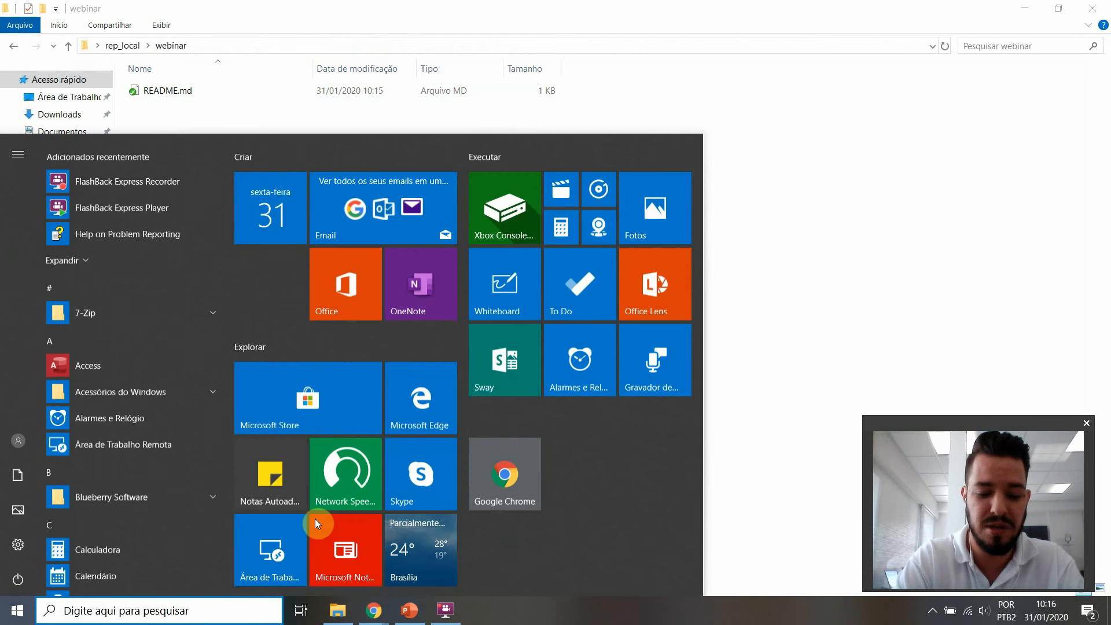
{"action": "type", "text": "visul"}
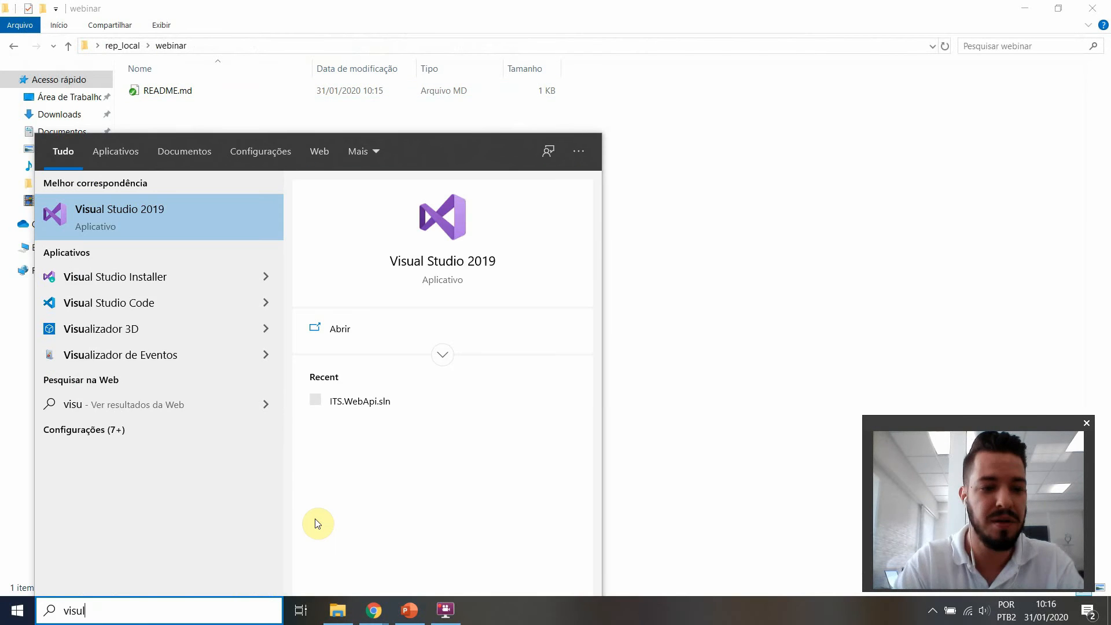
{"action": "key", "text": "Return"}
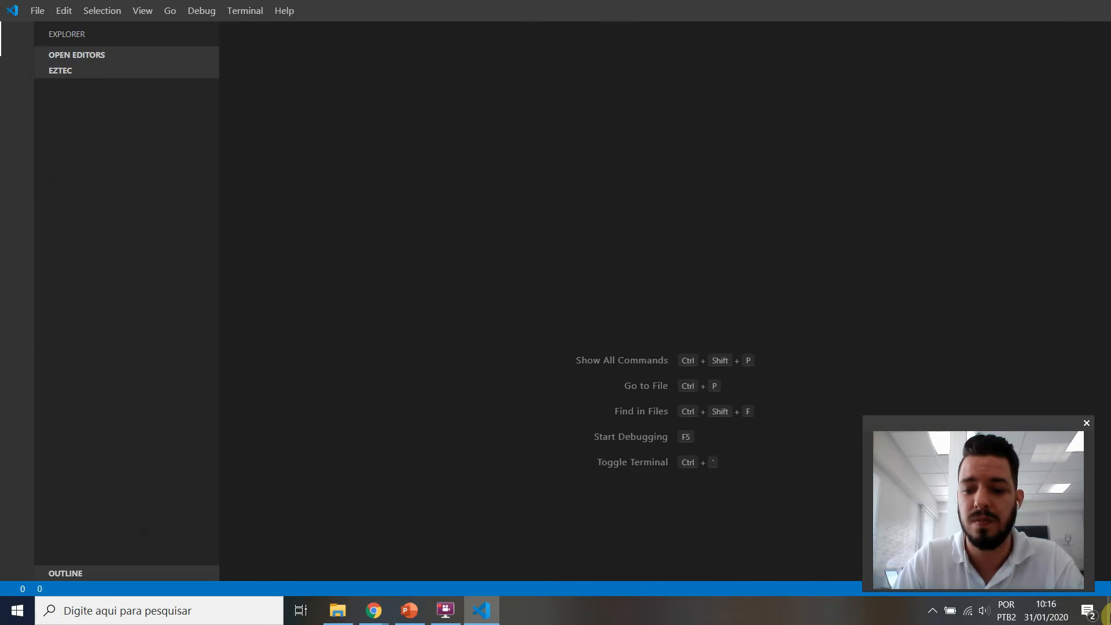
{"action": "left_click", "coordinate": [1110, 617]}
{"action": "key", "text": "alt+Tab"}
{"action": "left_click_drag", "start_coordinate": [356, 225], "coordinate": [473, 218]}
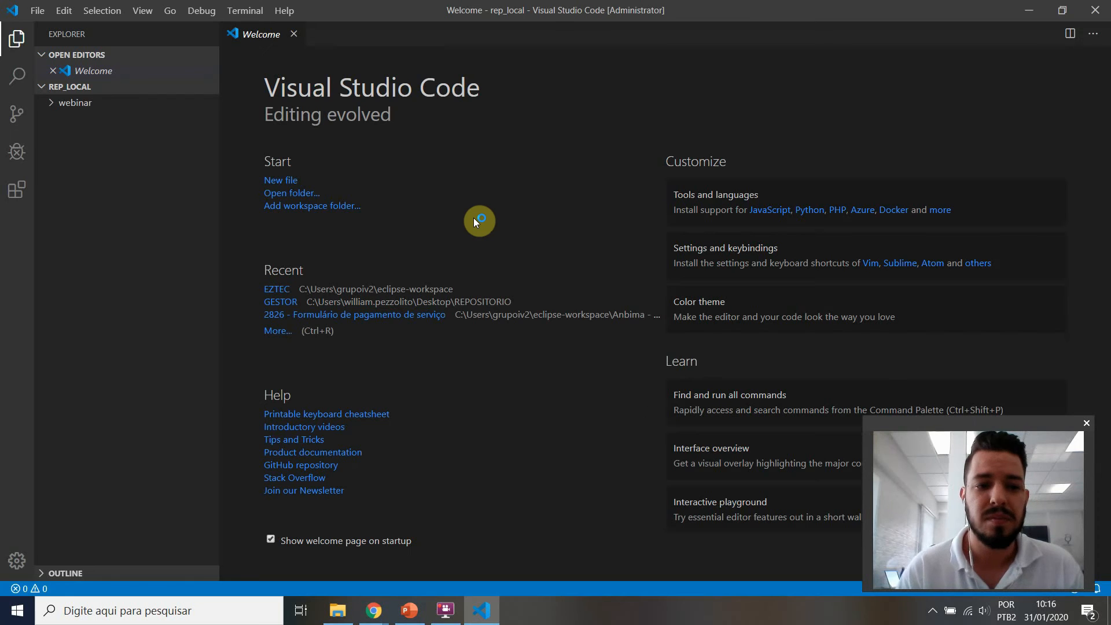
{"action": "left_click", "coordinate": [294, 34]}
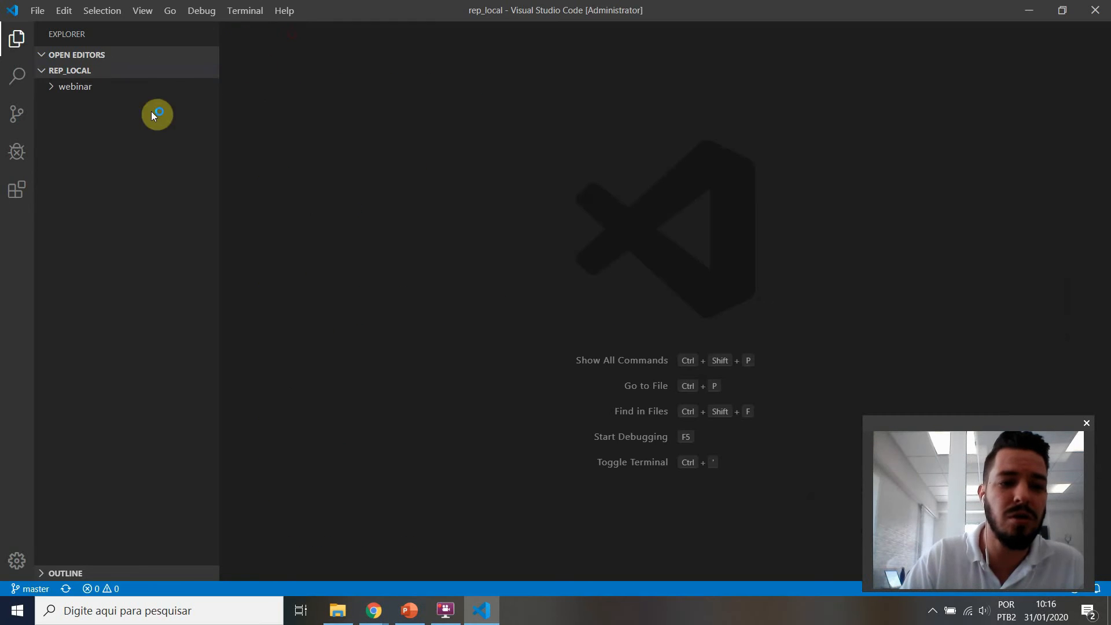
Step: Expand the webinar folder and create a new file named teste_webninar in the root of rep_local
{"action": "left_click", "coordinate": [50, 91]}
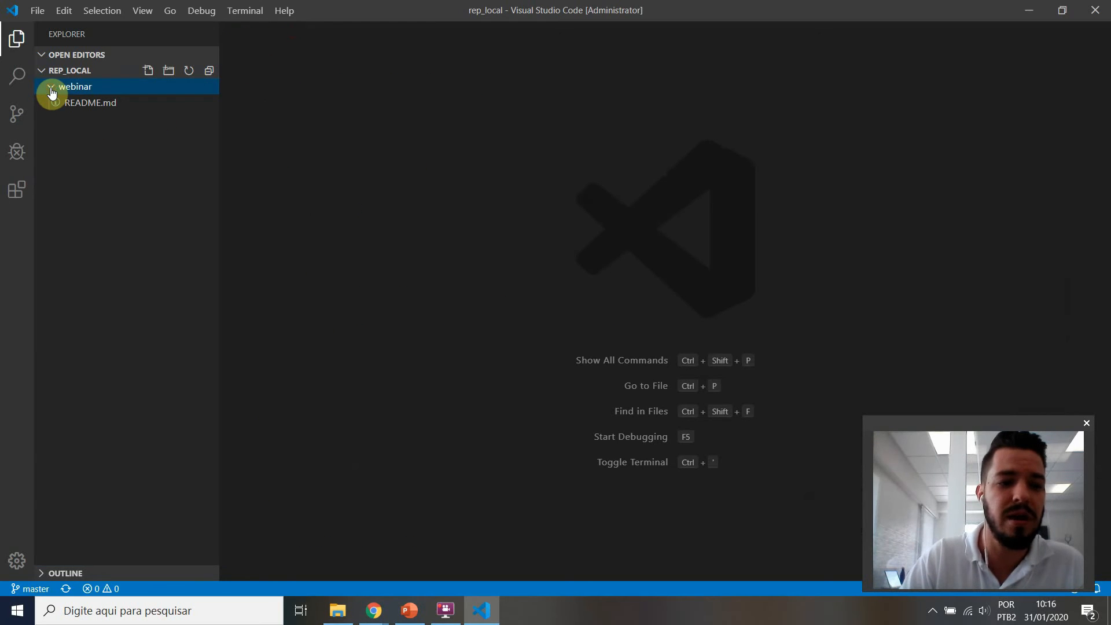
{"action": "right_click", "coordinate": [114, 135]}
{"action": "left_click", "coordinate": [164, 148]}
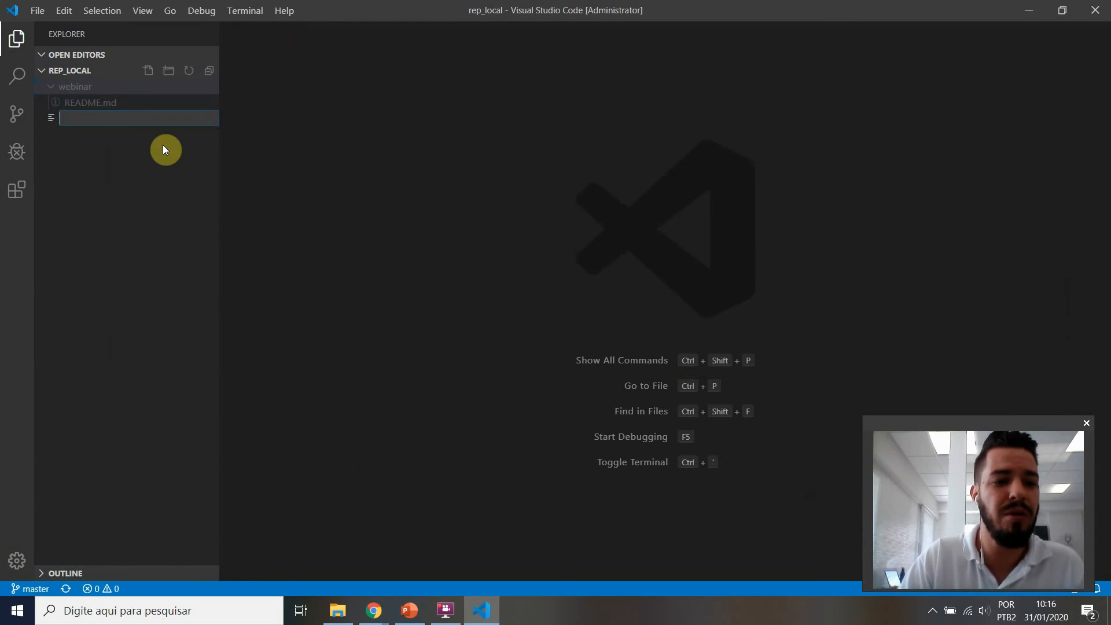
{"action": "type", "text": "teste"}
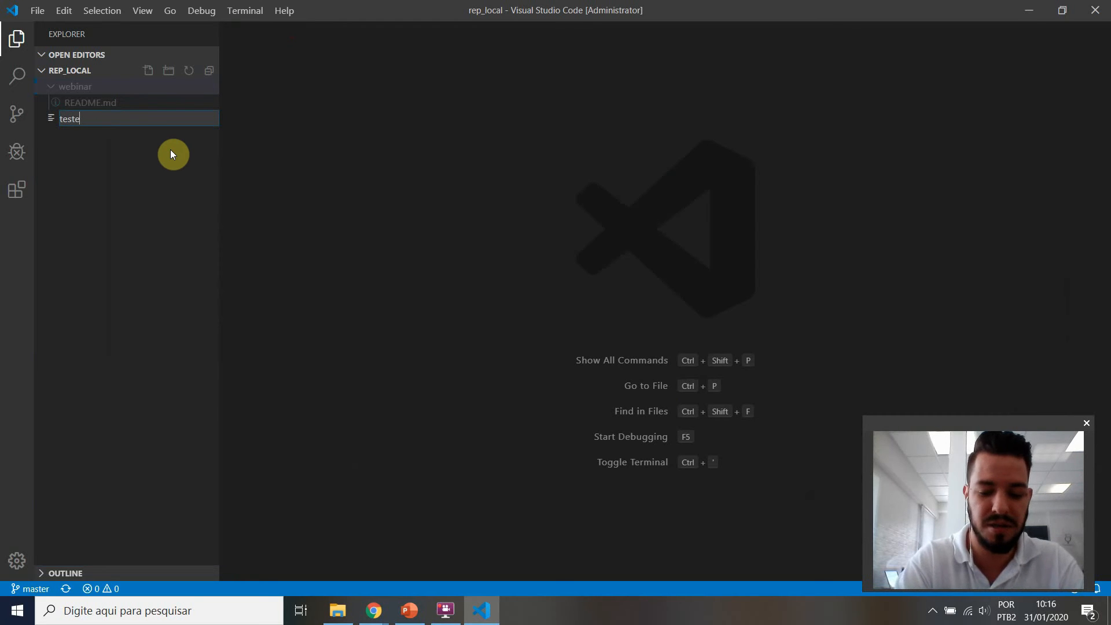
{"action": "type", "text": "_webninar"}
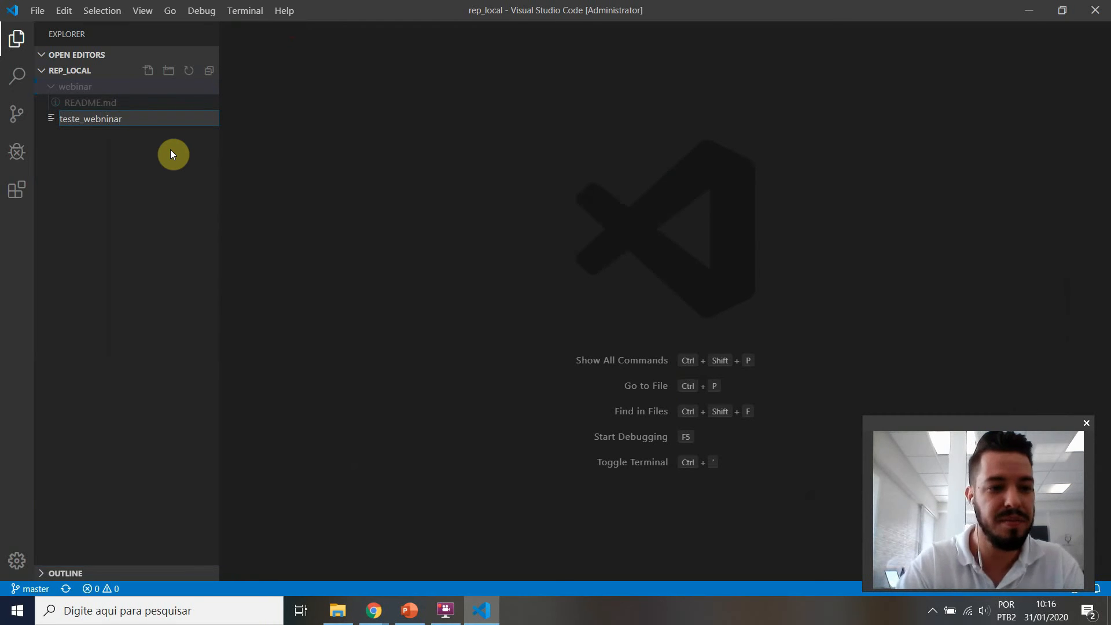
{"action": "key", "text": "Return"}
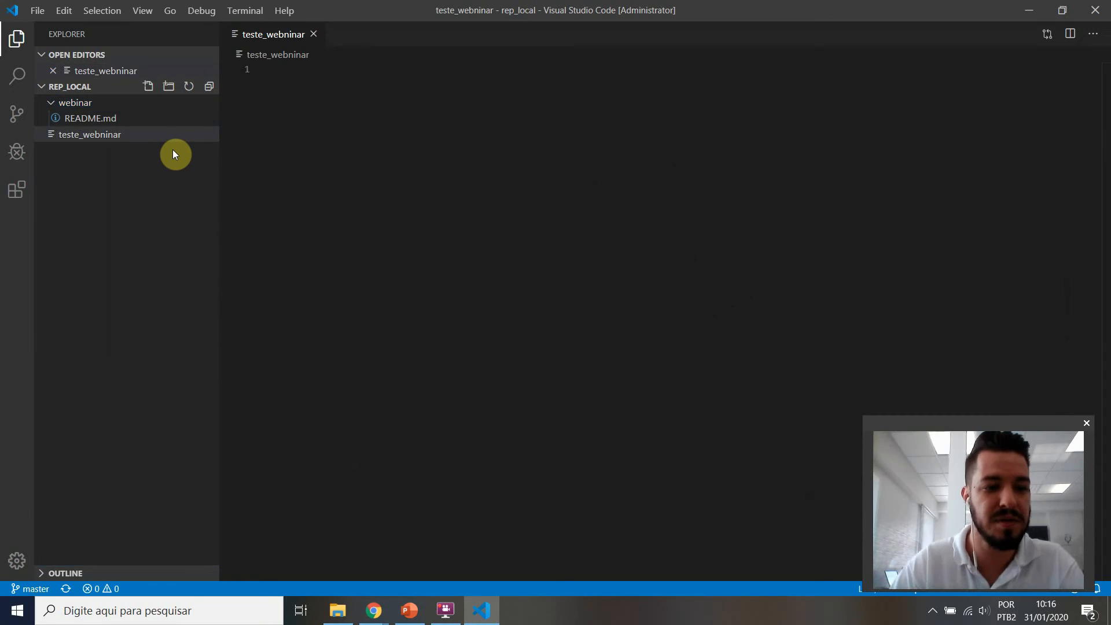
Step: Rename the new file in the rep_local root as teste_webinar.js
{"action": "left_click", "coordinate": [155, 139]}
{"action": "left_click", "coordinate": [154, 135]}
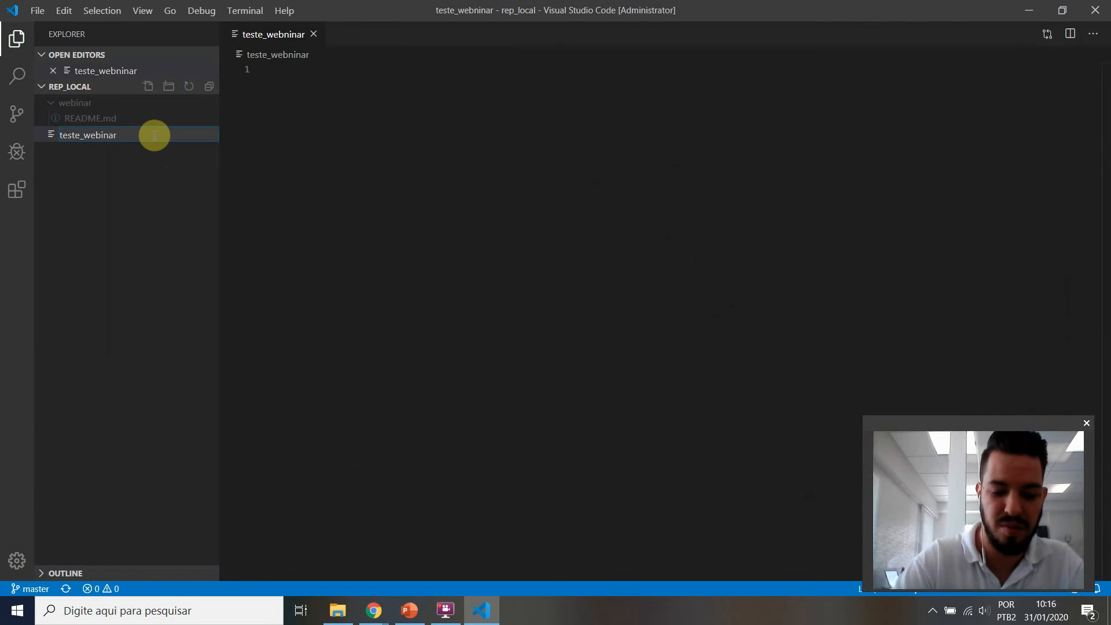
{"action": "type", "text": ".js"}
{"action": "key", "text": "Return"}
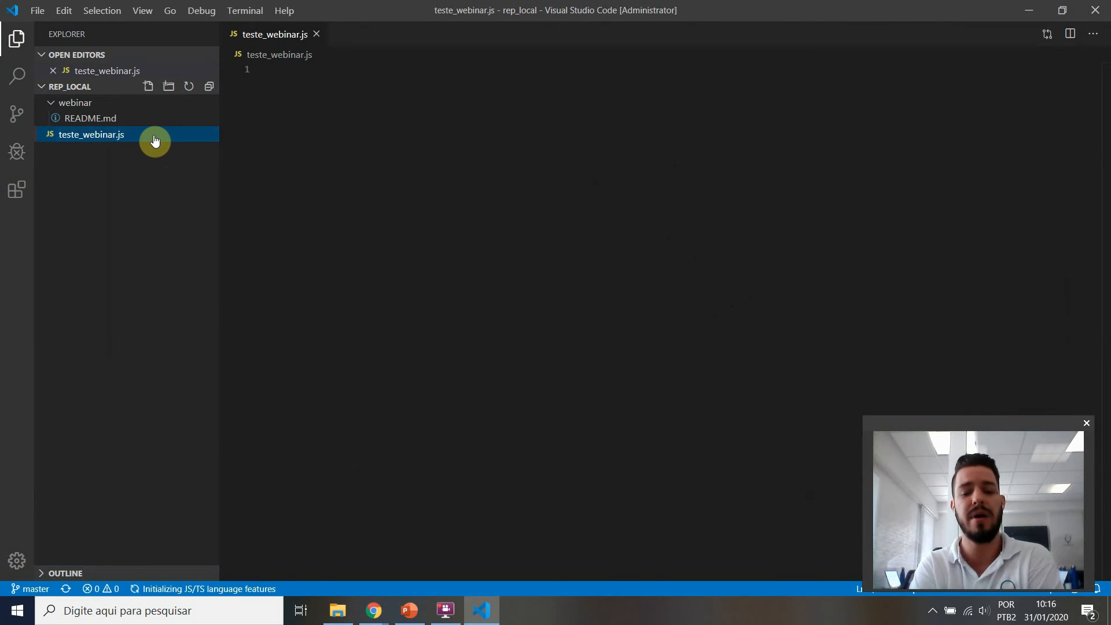
Step: Fill the first line of teste_webinar.js with random placeholder text starting "si hais ahsiah" and save the file
{"action": "left_click", "coordinate": [359, 95]}
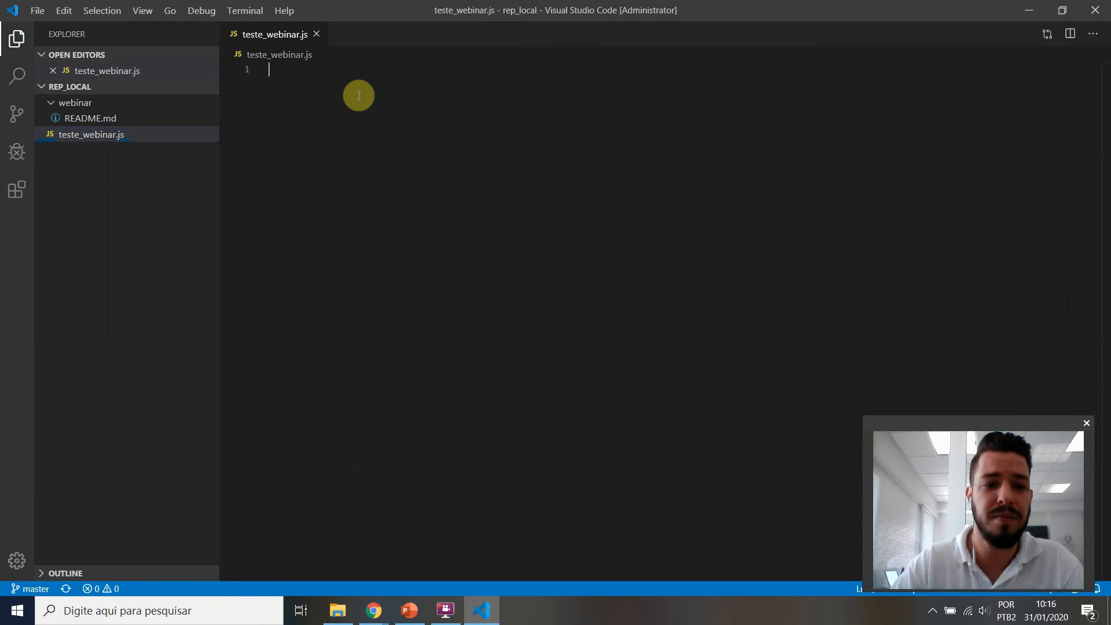
{"action": "type", "text": "si hais ahsiahishaiohaio soia sioahois haiohsia hioaih soiahsioahioshoiahsoiahsiohoihsoi"}
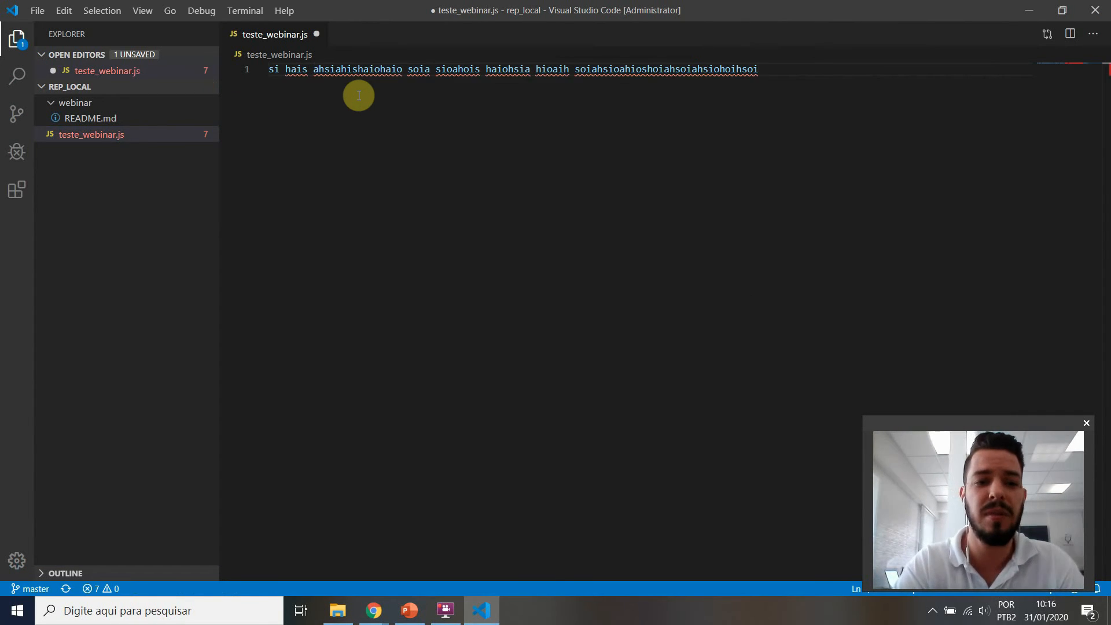
{"action": "key", "text": "ctrl+s"}
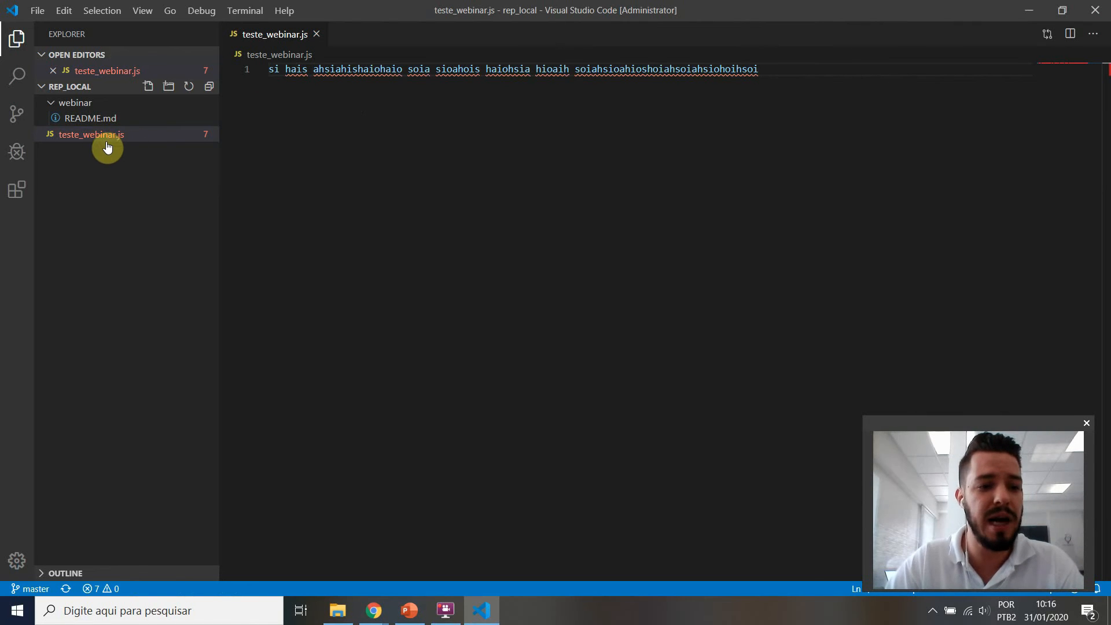
Step: Switch to File Explorer, move teste_webinar.js from rep_local into the webinar folder and open that folder
{"action": "left_click", "coordinate": [338, 610]}
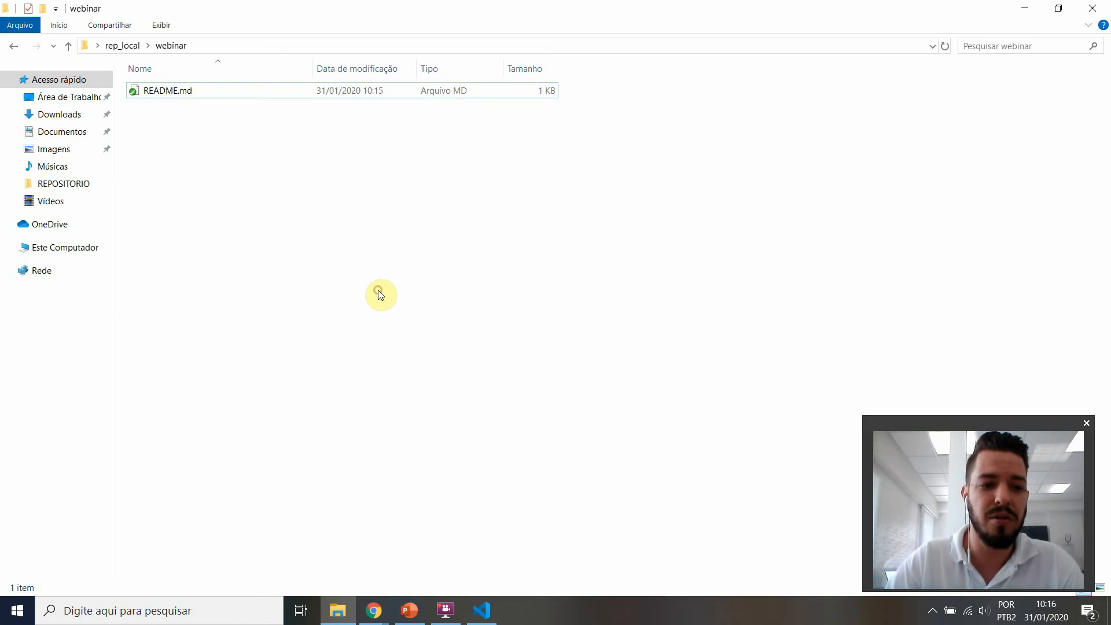
{"action": "key", "text": "Tab"}
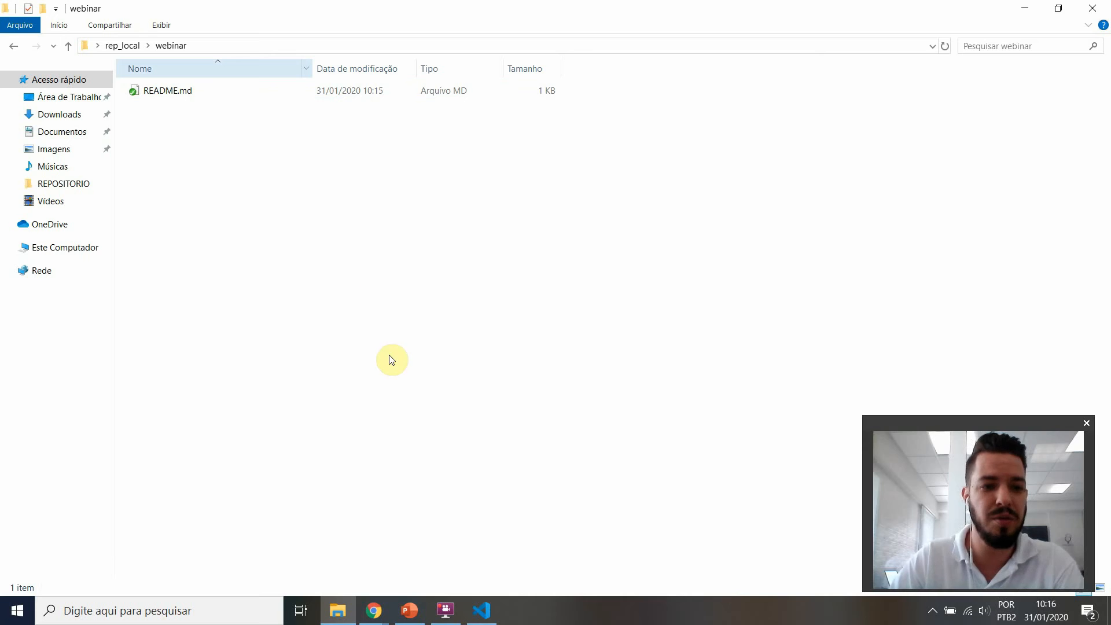
{"action": "left_click", "coordinate": [133, 46]}
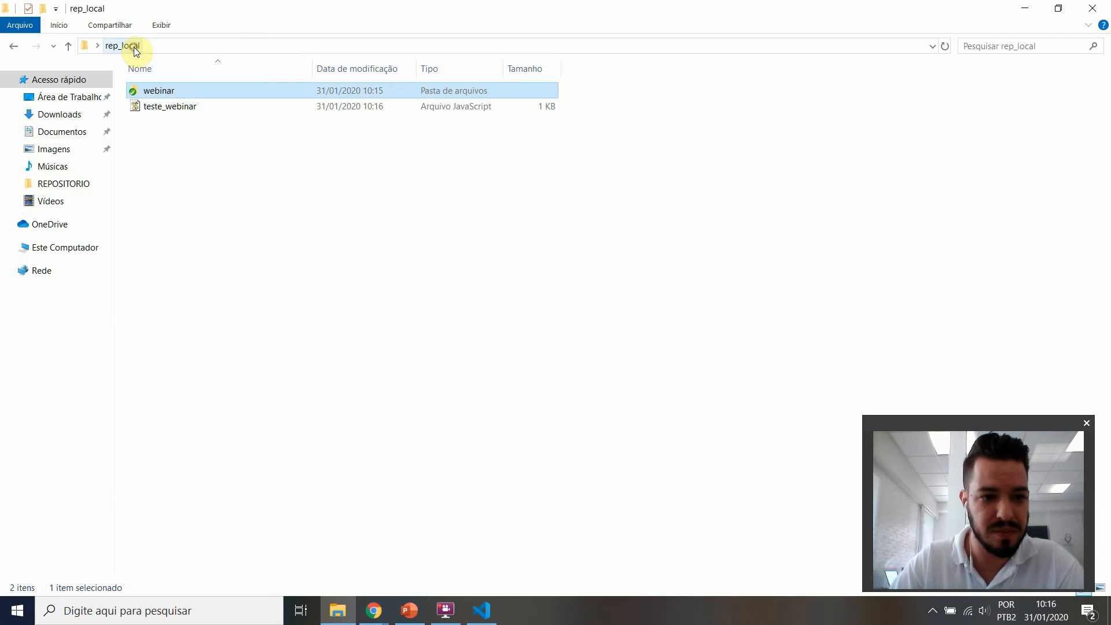
{"action": "left_click_drag", "start_coordinate": [184, 95], "coordinate": [185, 89]}
{"action": "double_click", "coordinate": [185, 89]}
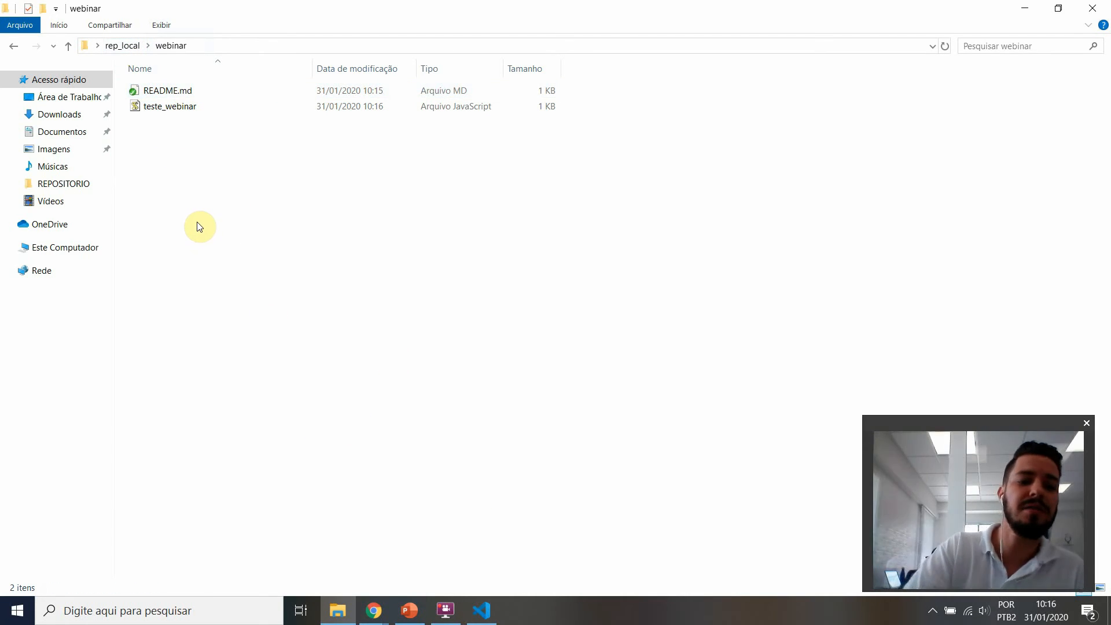
Step: Add teste_webinar.js to the Git repository with TortoiseGit and dismiss the result window
{"action": "left_click", "coordinate": [166, 104]}
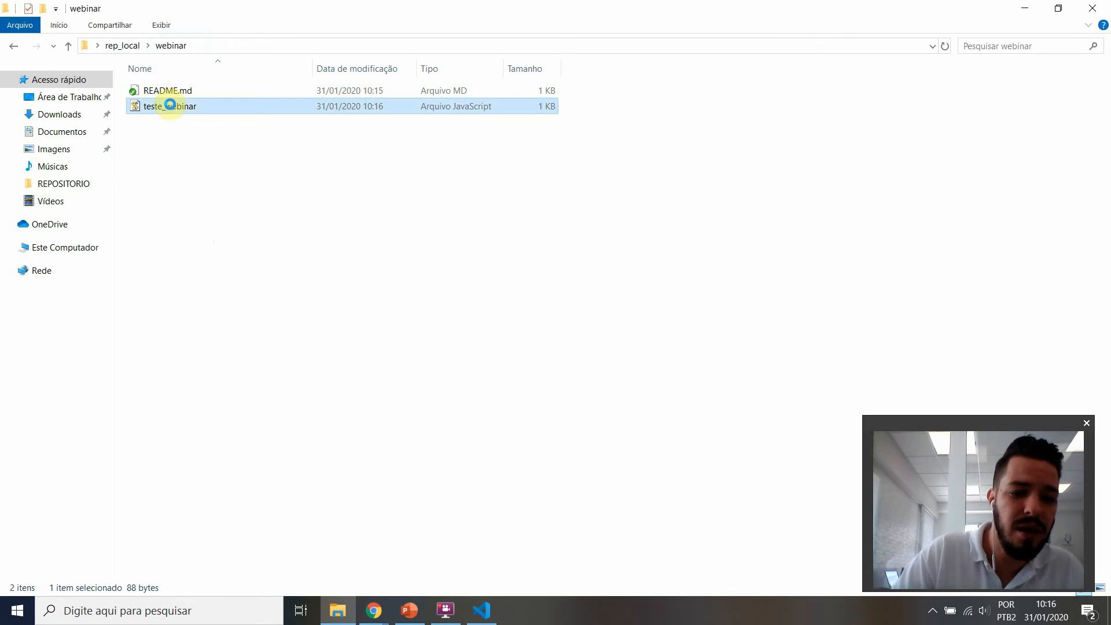
{"action": "right_click", "coordinate": [166, 104]}
{"action": "mouse_move", "coordinate": [279, 331]}
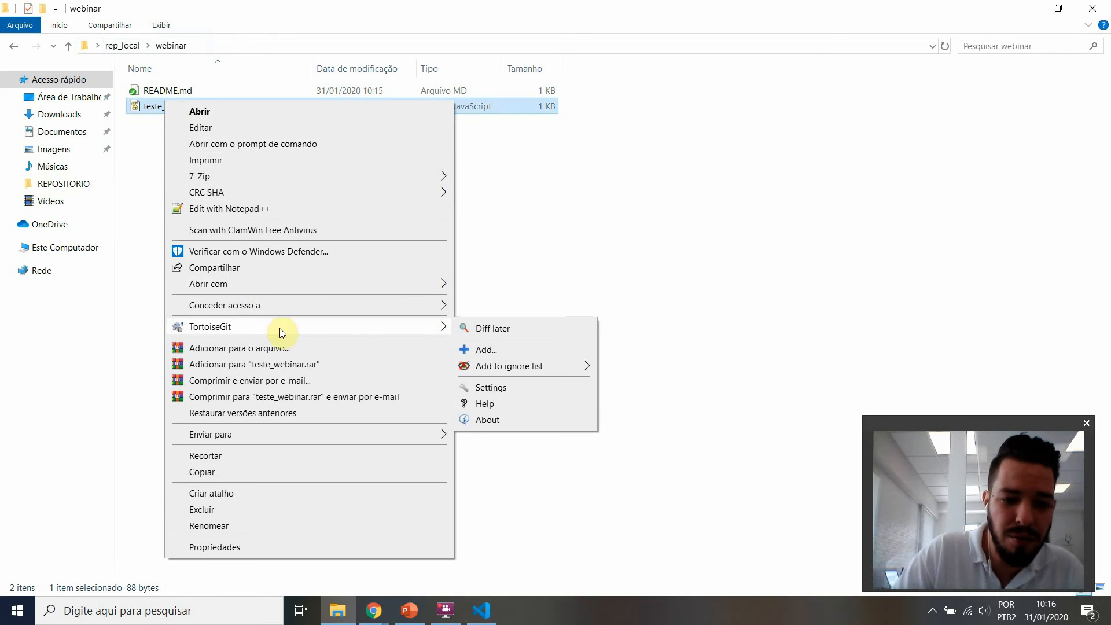
{"action": "left_click", "coordinate": [474, 350]}
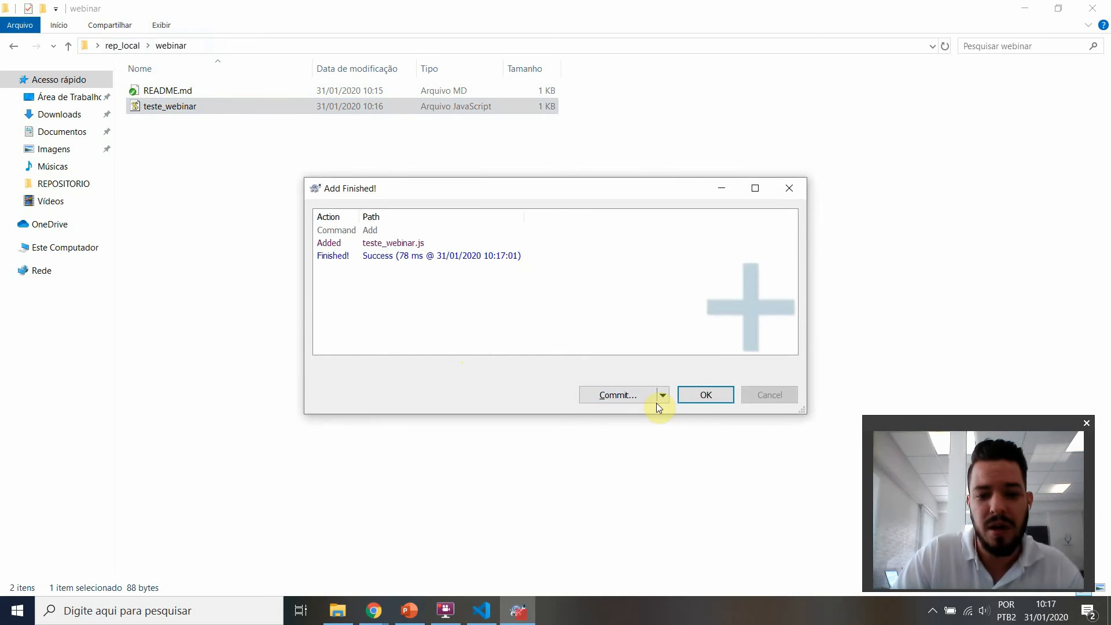
{"action": "left_click", "coordinate": [693, 401]}
{"action": "left_click", "coordinate": [243, 145]}
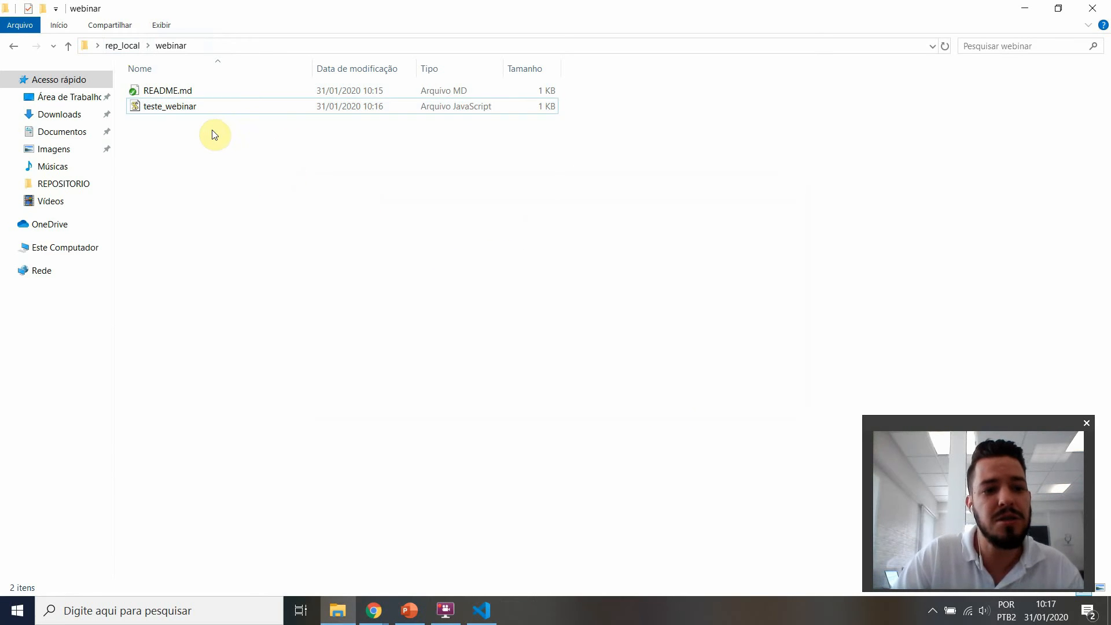
Step: Start a Git commit of teste_webinar.js to a new branch named branch_webnar
{"action": "right_click", "coordinate": [171, 107]}
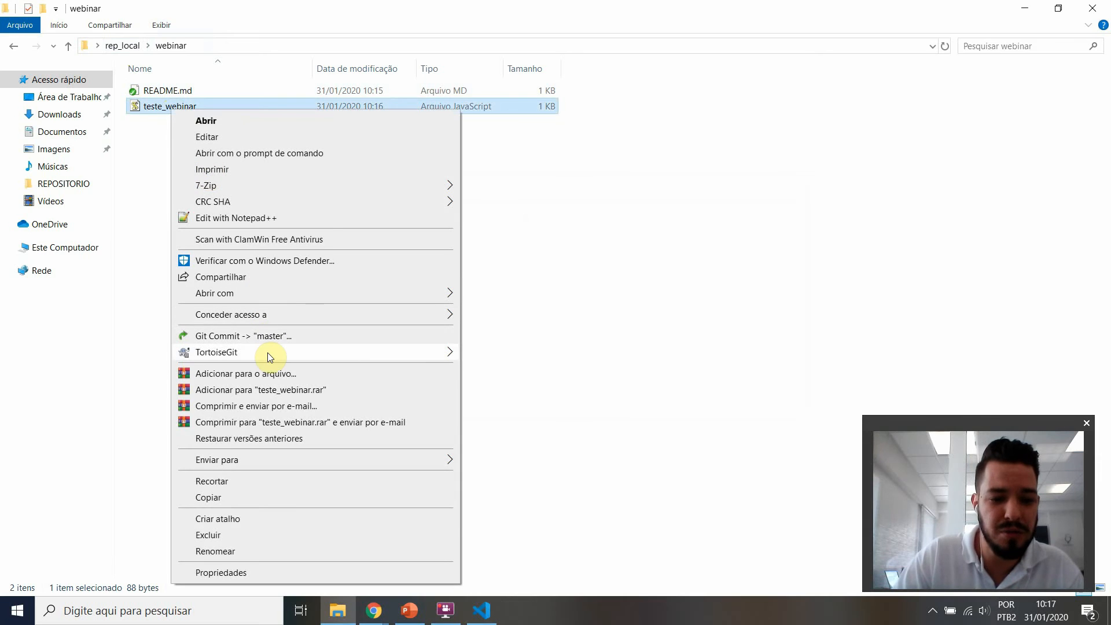
{"action": "mouse_move", "coordinate": [276, 354]}
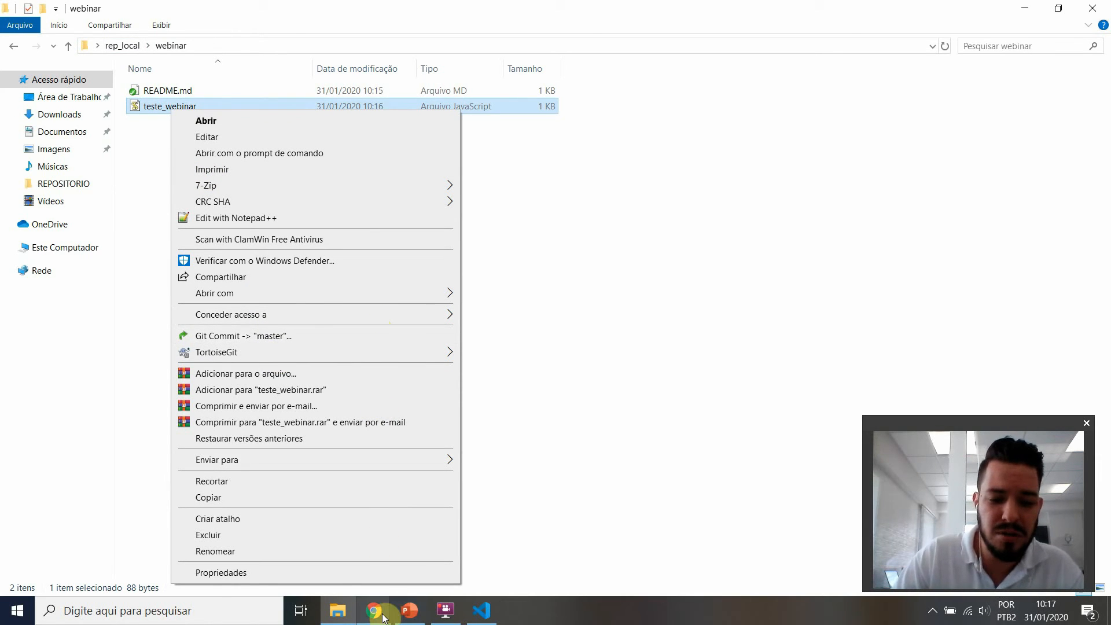
{"action": "left_click", "coordinate": [317, 339]}
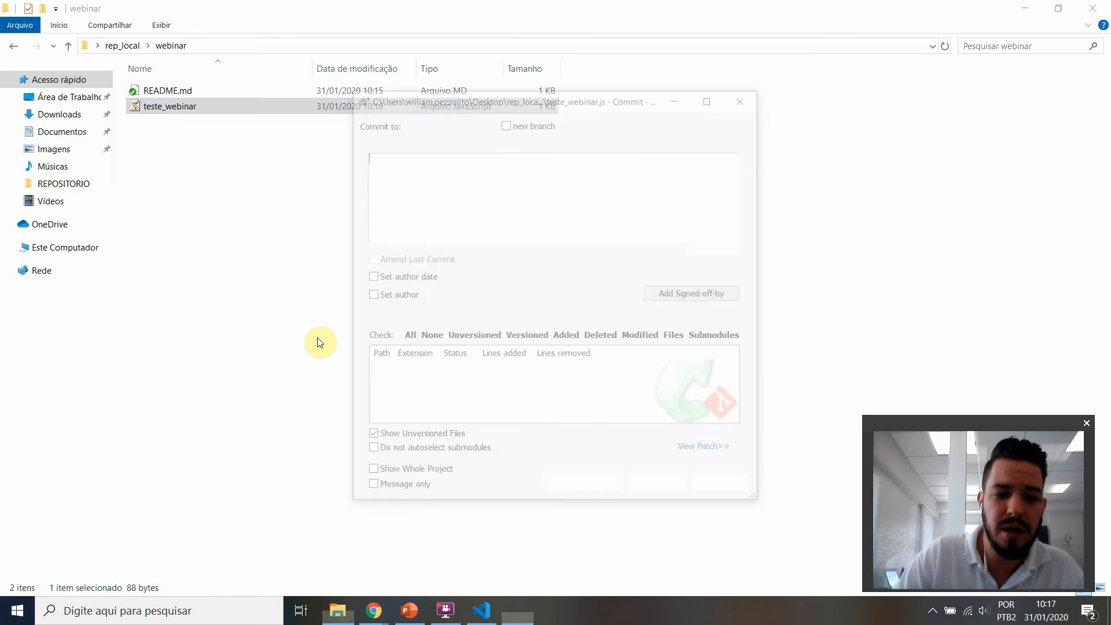
{"action": "left_click", "coordinate": [506, 121]}
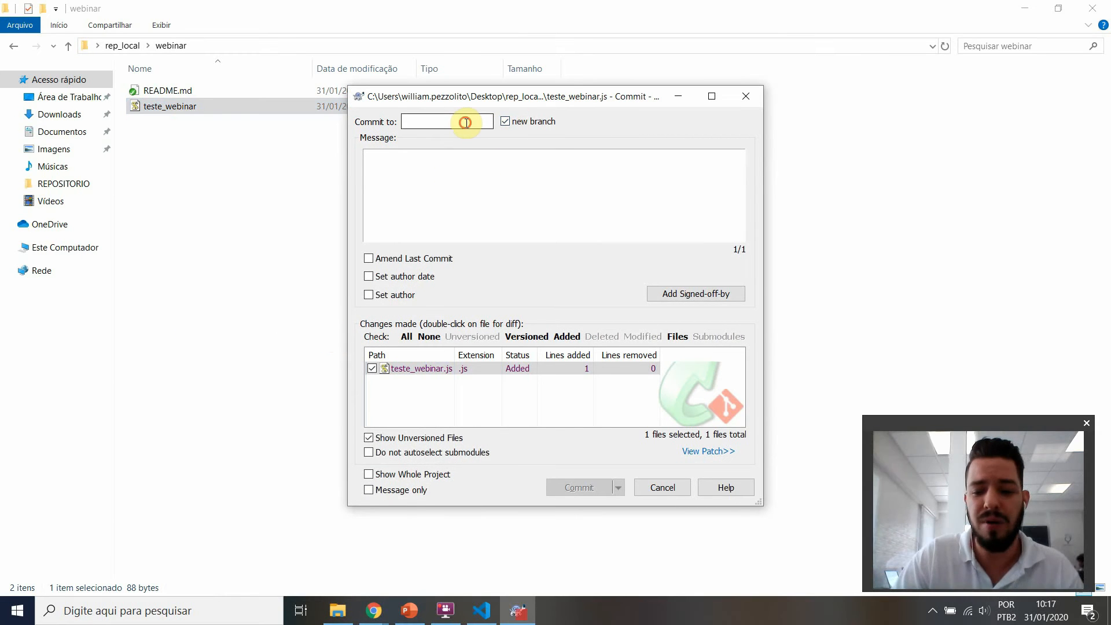
{"action": "type", "text": "branch_"}
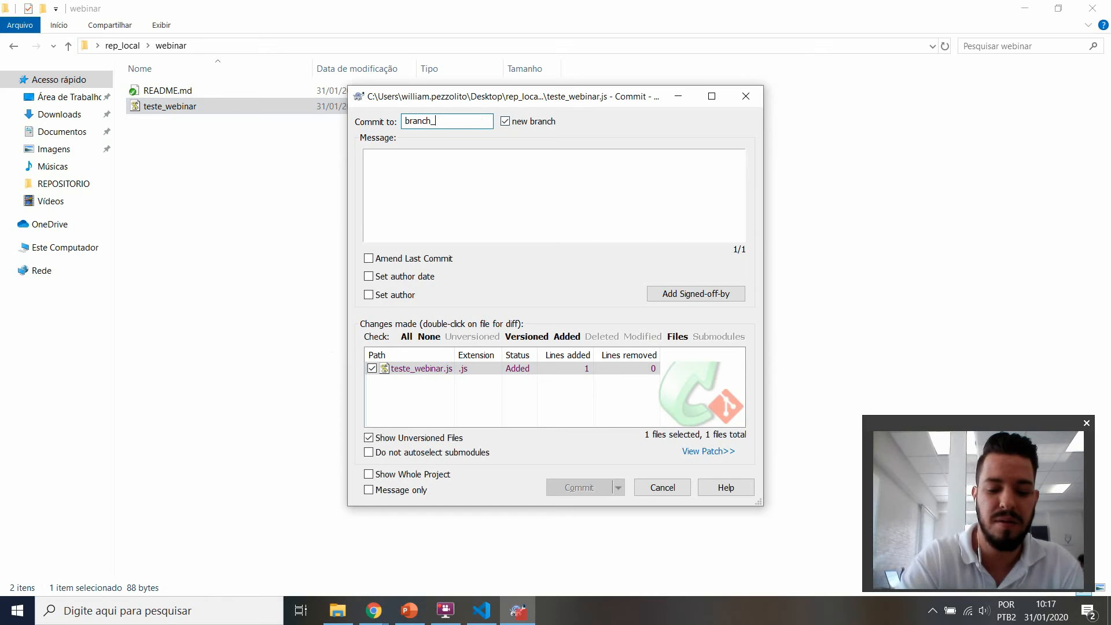
{"action": "type", "text": "webnar"}
Step: Enter a commit message for the webinar test, commit teste_webinar.js to branch_webnar and close the result window
{"action": "key", "text": "Tab"}
{"action": "key", "text": "Tab"}
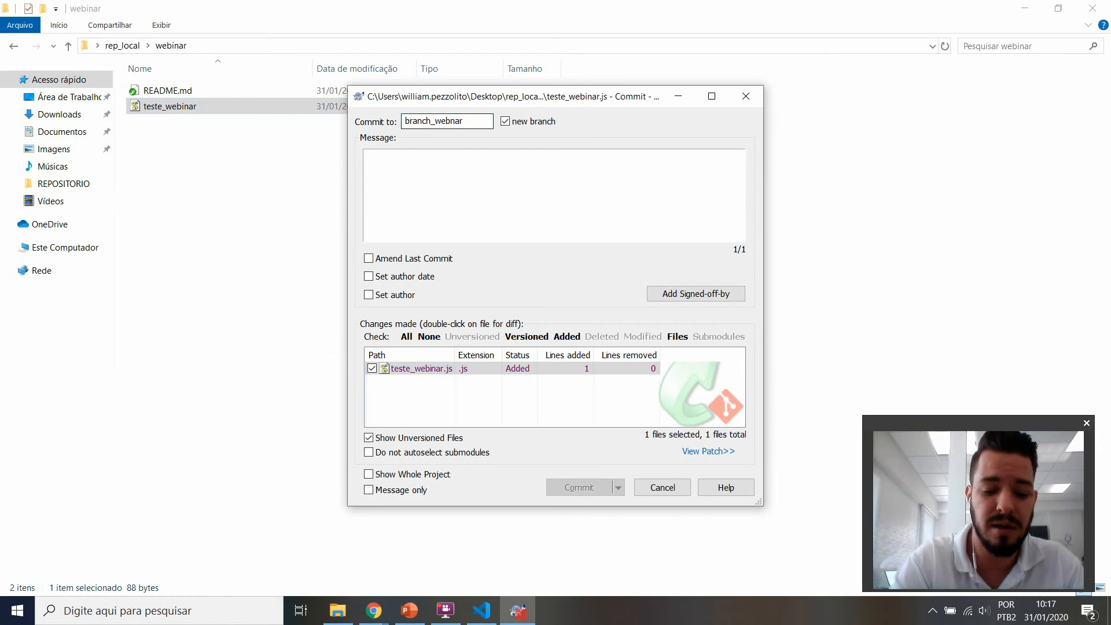
{"action": "type", "text": "teste do webinar do william"}
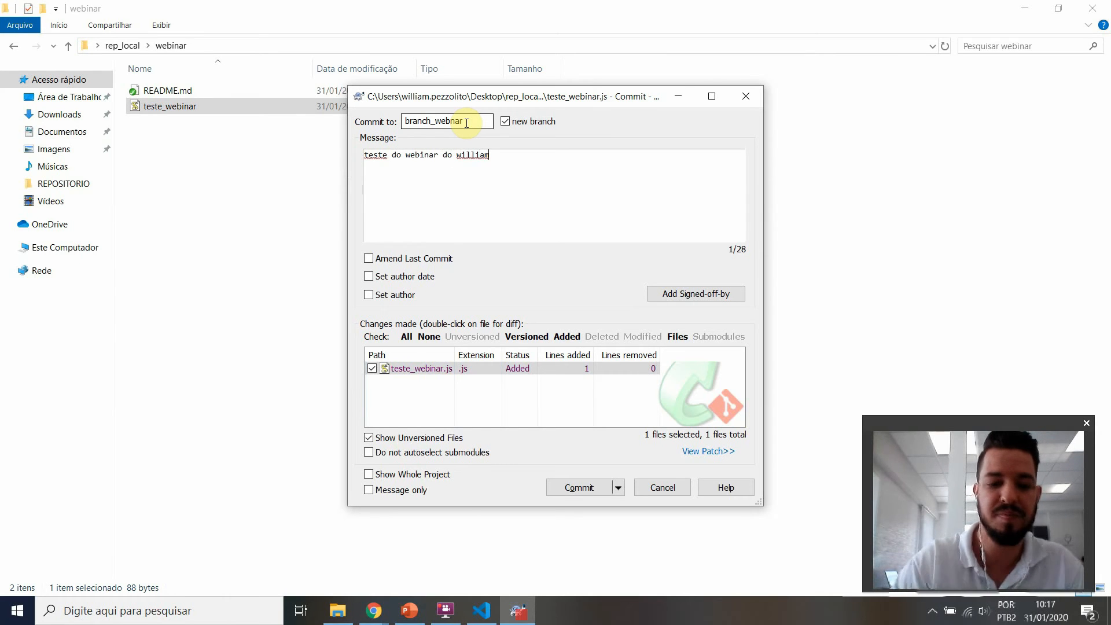
{"action": "left_click", "coordinate": [581, 489]}
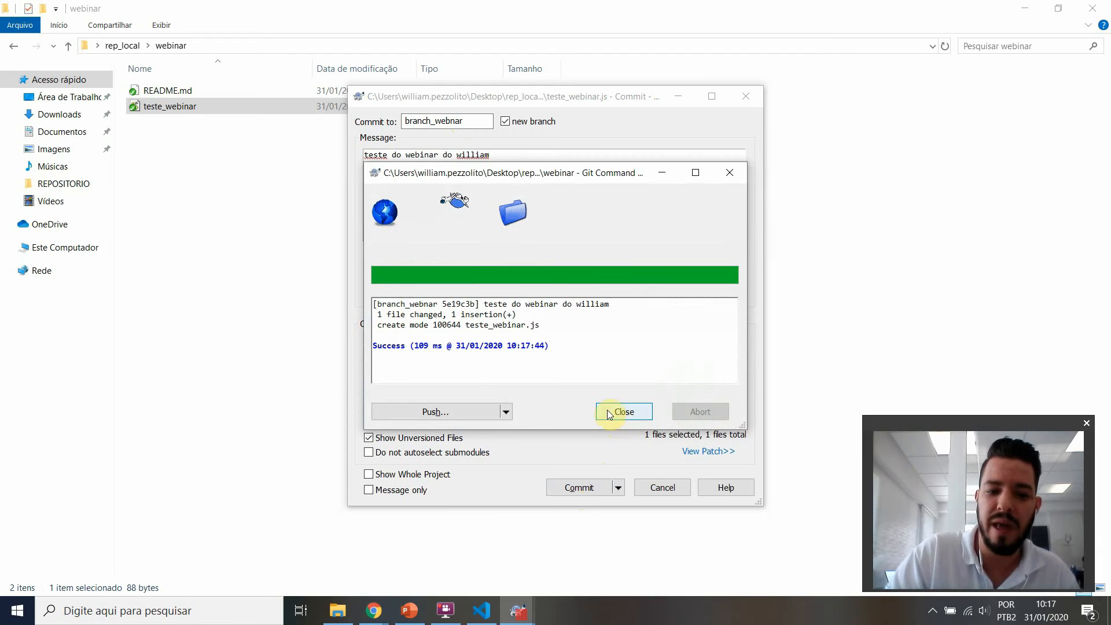
{"action": "left_click", "coordinate": [624, 411]}
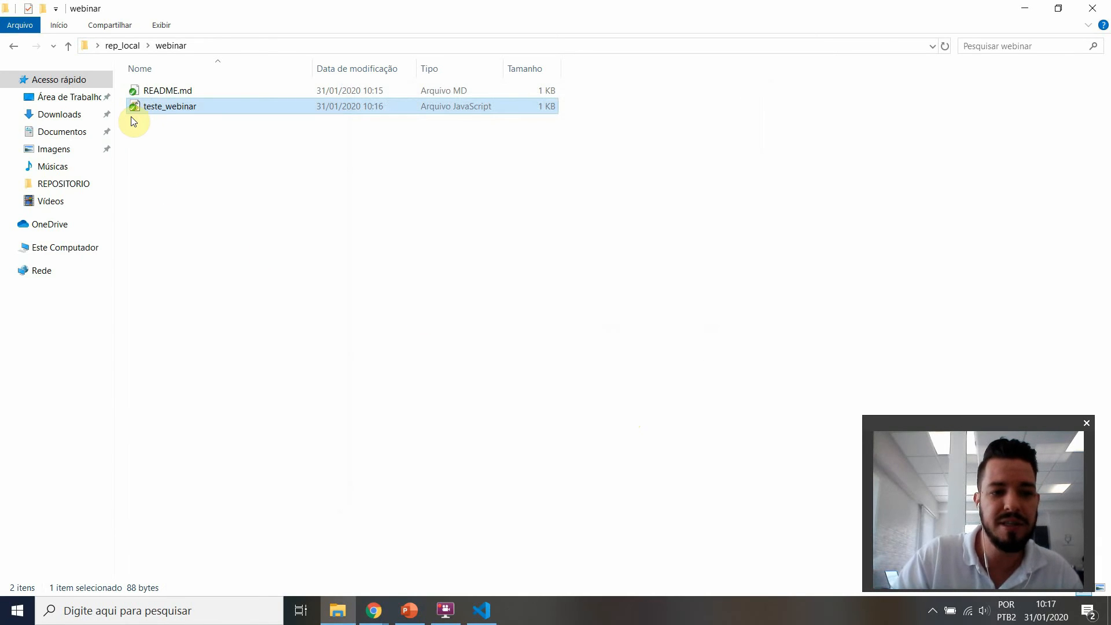
Step: Pull the remote master branch from origin into the webinar repository with TortoiseGit and close the result window
{"action": "right_click", "coordinate": [206, 125]}
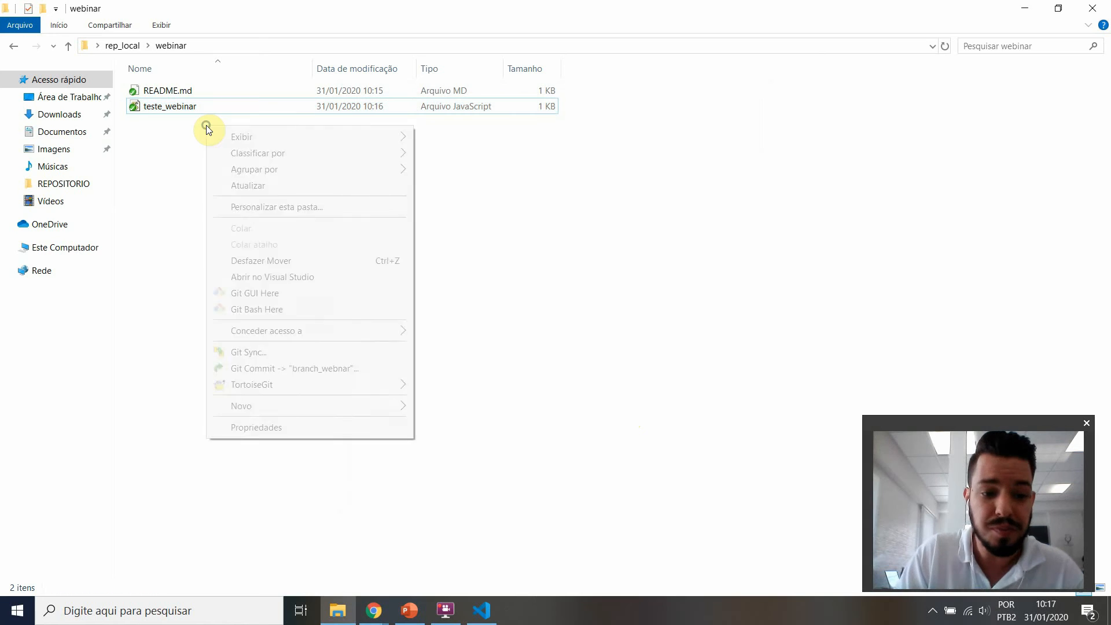
{"action": "mouse_move", "coordinate": [267, 387]}
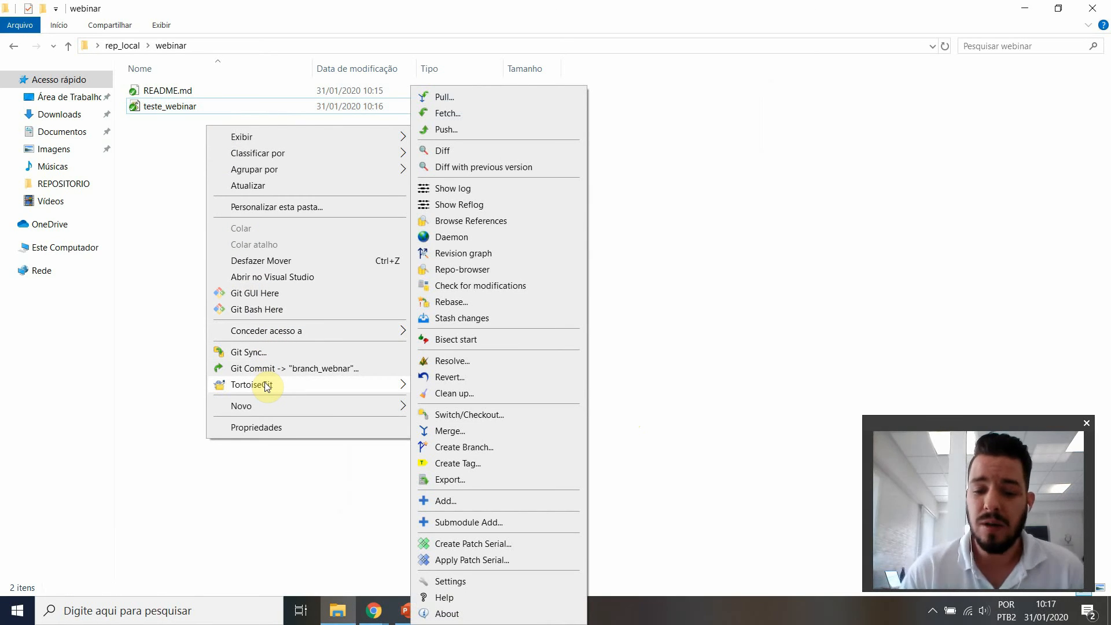
{"action": "left_click", "coordinate": [456, 98]}
{"action": "left_click", "coordinate": [703, 258]}
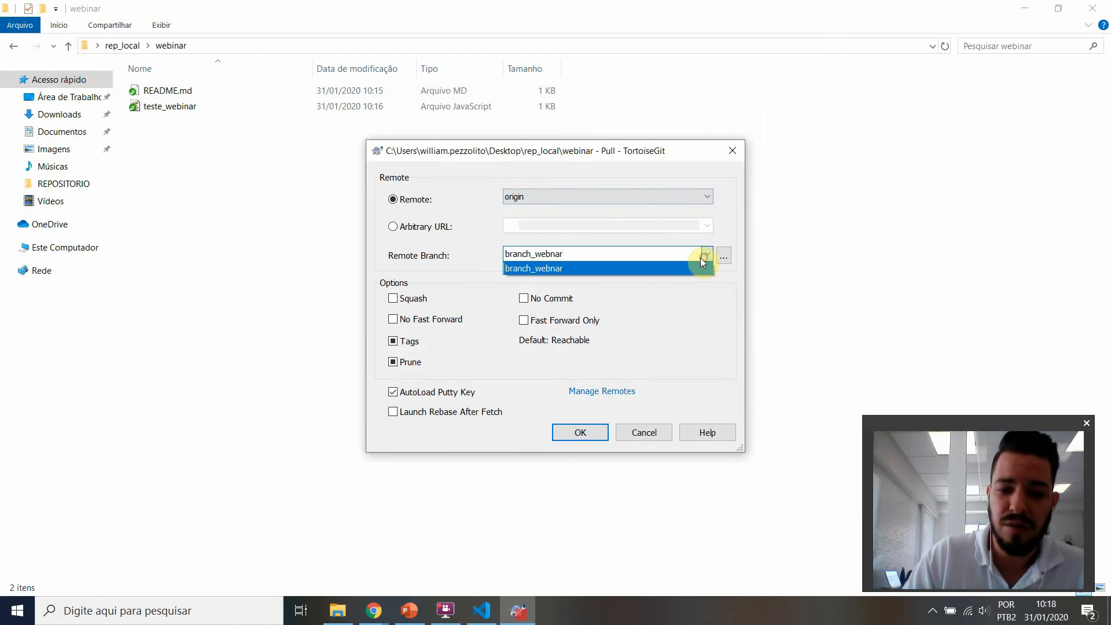
{"action": "left_click", "coordinate": [719, 256]}
{"action": "left_click", "coordinate": [723, 256]}
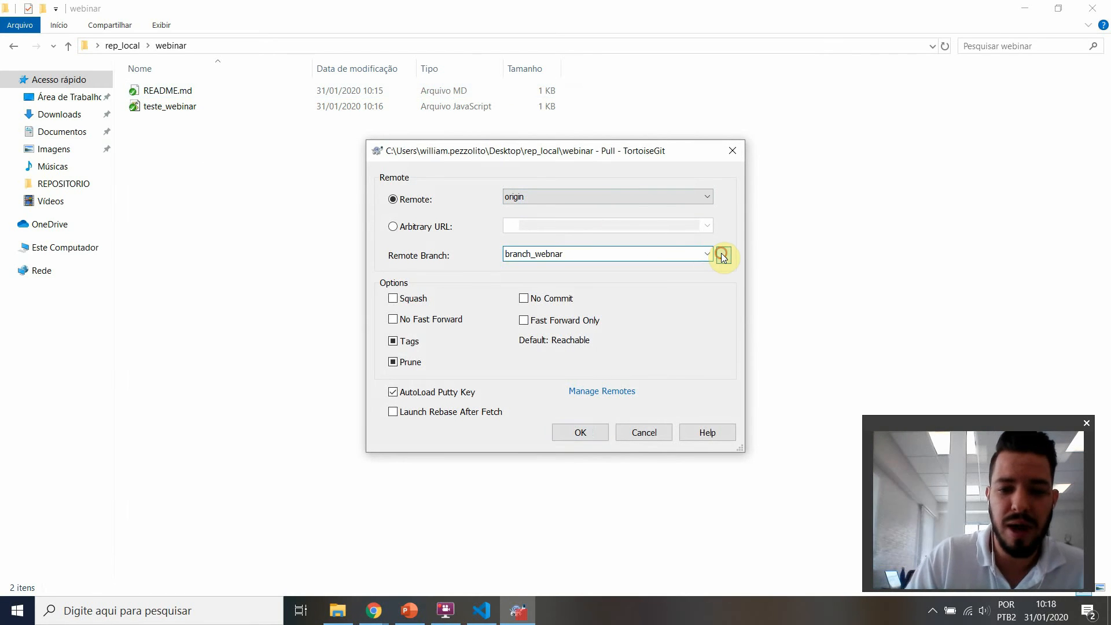
{"action": "double_click", "coordinate": [477, 208]}
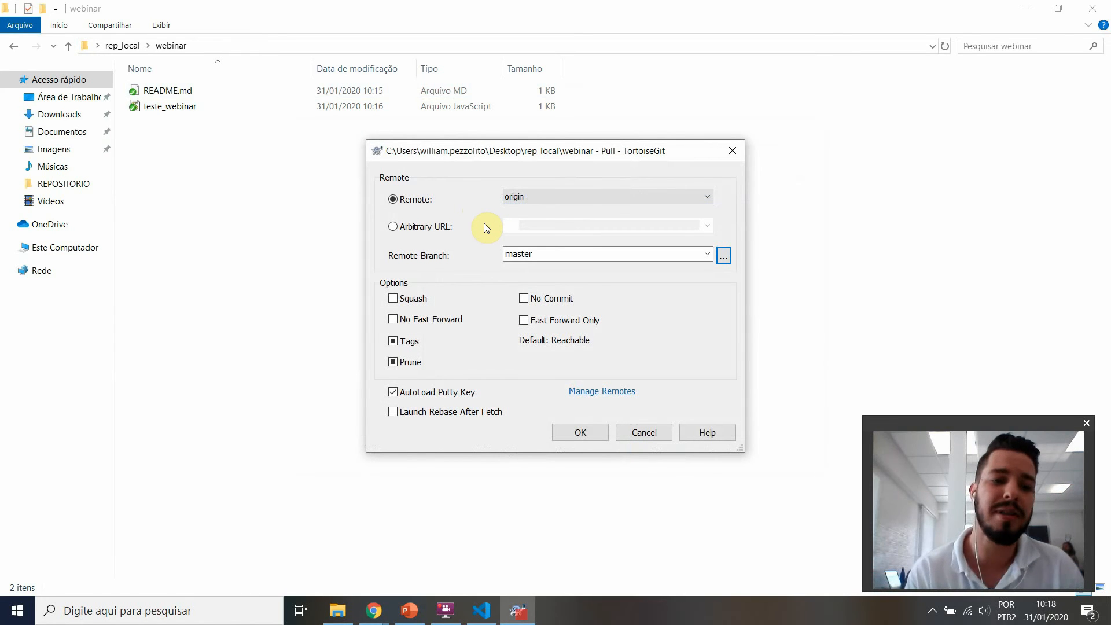
{"action": "left_click", "coordinate": [580, 432]}
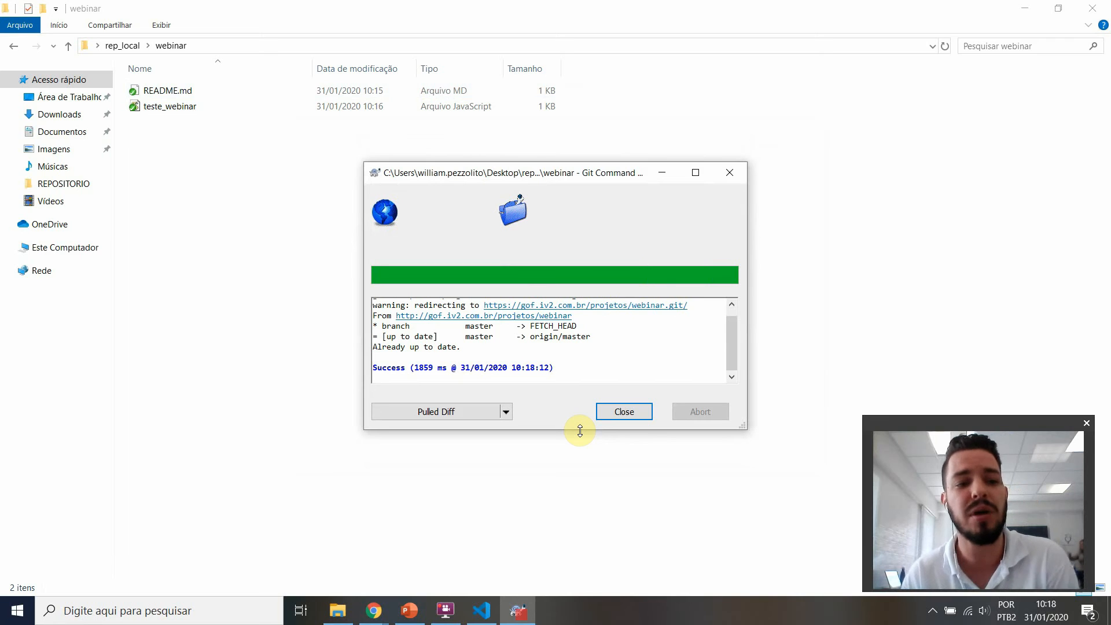
{"action": "left_click_drag", "start_coordinate": [588, 367], "coordinate": [369, 373]}
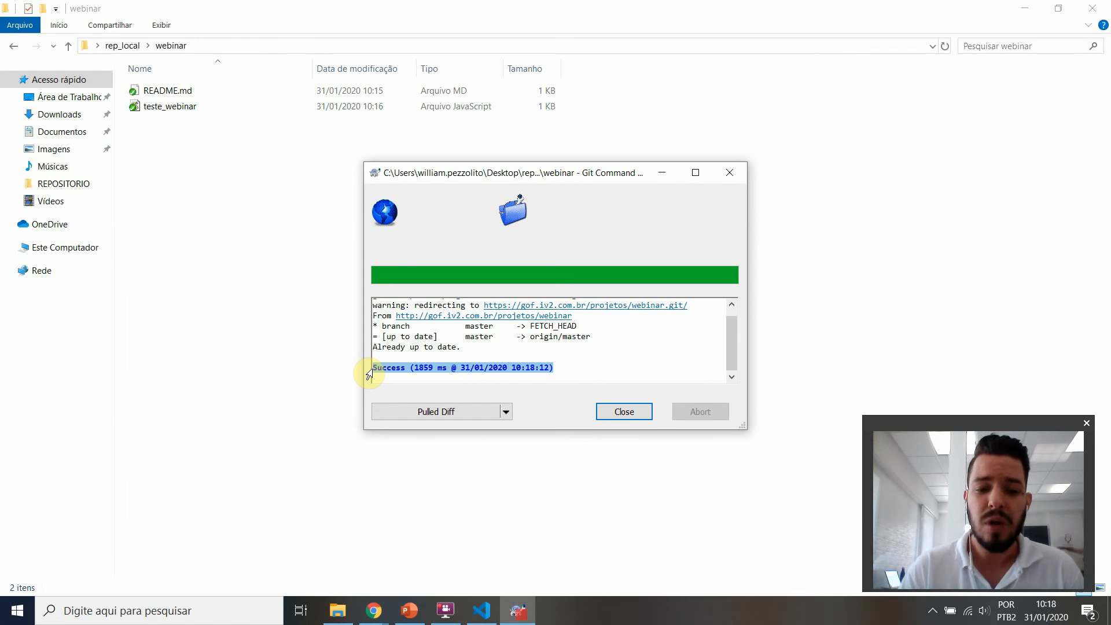
{"action": "left_click", "coordinate": [615, 413]}
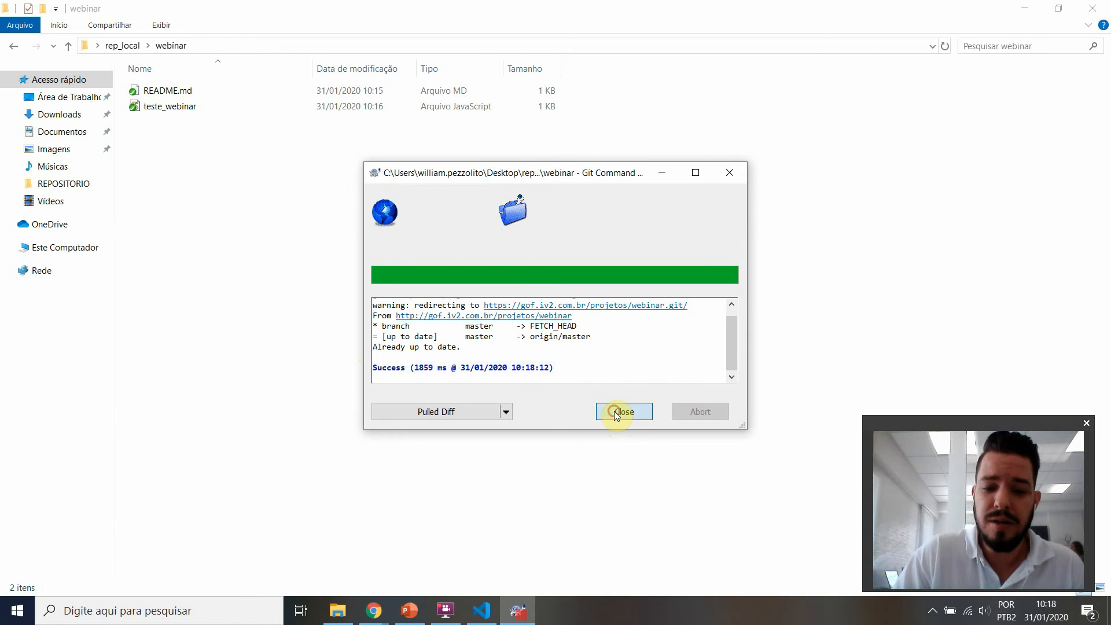
Step: Push the local branch_webnar to origin with TortoiseGit and close the result window
{"action": "right_click", "coordinate": [264, 205]}
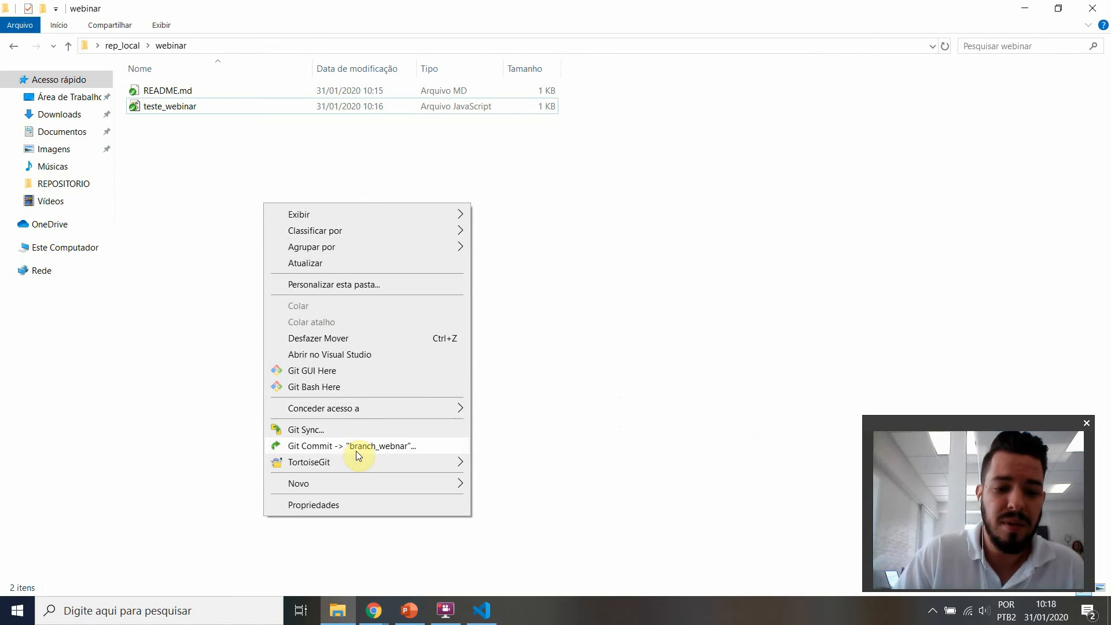
{"action": "mouse_move", "coordinate": [353, 463]}
{"action": "left_click", "coordinate": [543, 137]}
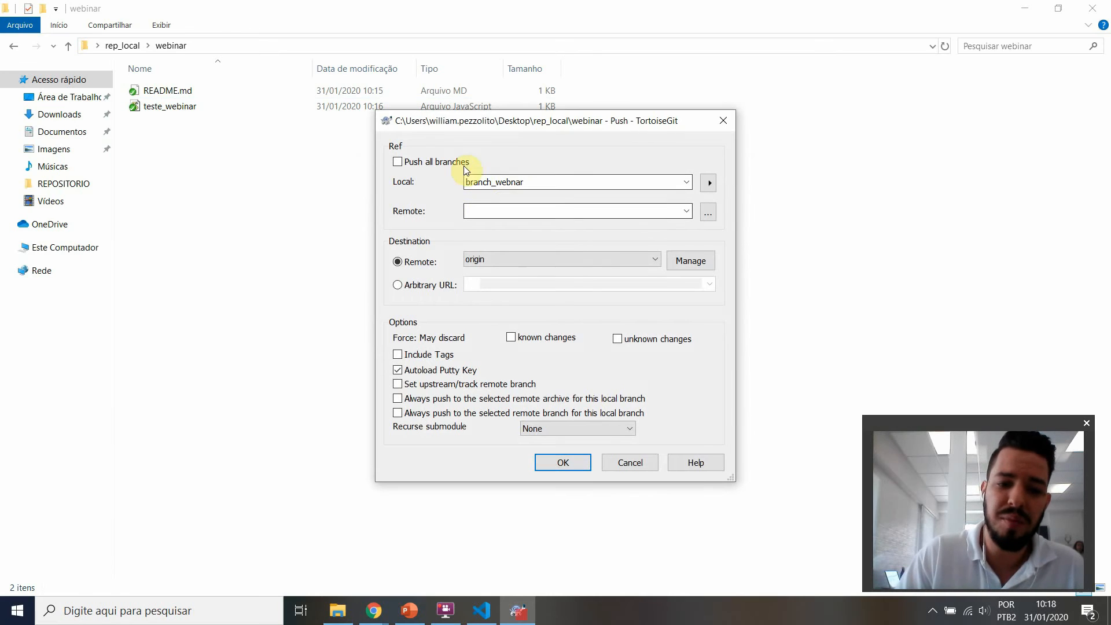
{"action": "left_click", "coordinate": [563, 462]}
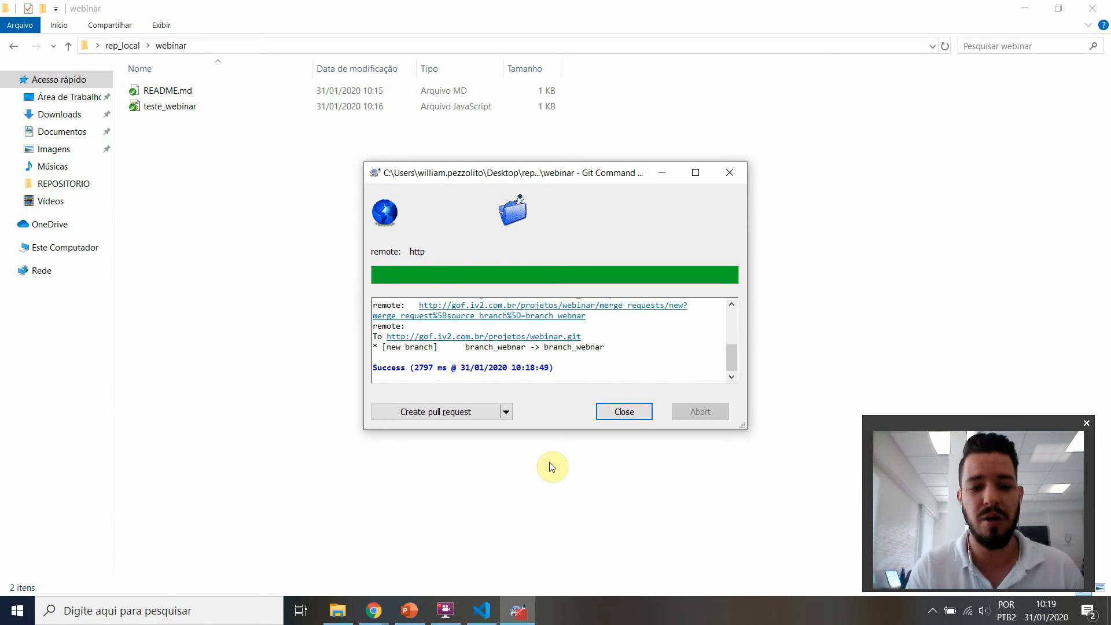
{"action": "left_click", "coordinate": [624, 411]}
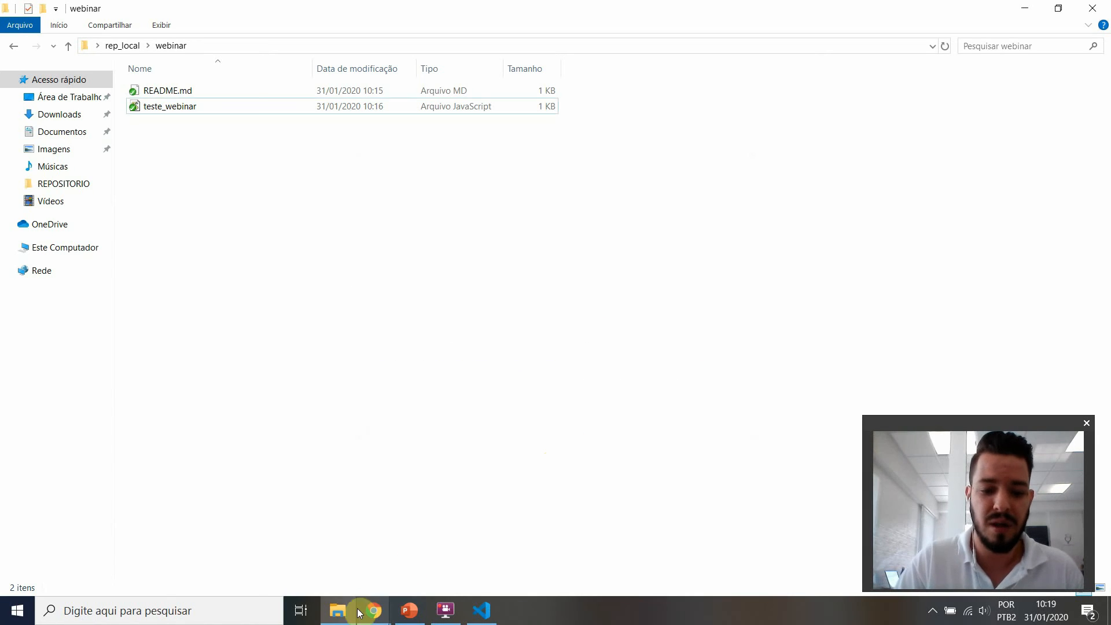
Step: Switch to the GitLab webinar project in Chrome, open its repository branches and highlight branch_webnar
{"action": "mouse_move", "coordinate": [358, 606]}
{"action": "left_click", "coordinate": [336, 570]}
{"action": "mouse_move", "coordinate": [81, 315]}
{"action": "mouse_move", "coordinate": [137, 290]}
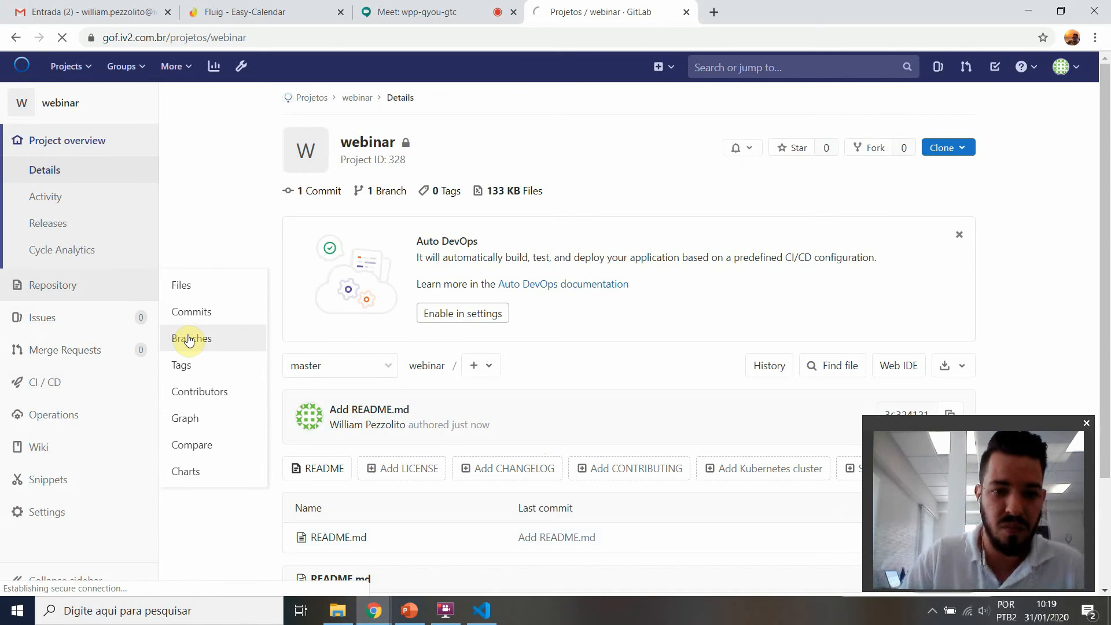
{"action": "left_click", "coordinate": [188, 336]}
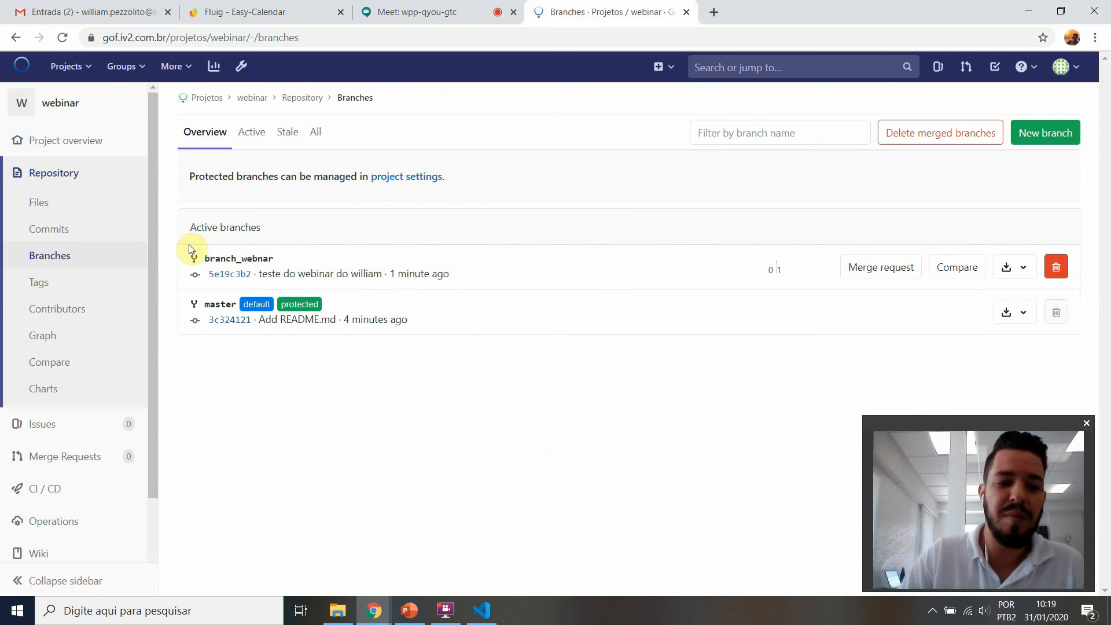
{"action": "left_click_drag", "start_coordinate": [189, 251], "coordinate": [276, 258]}
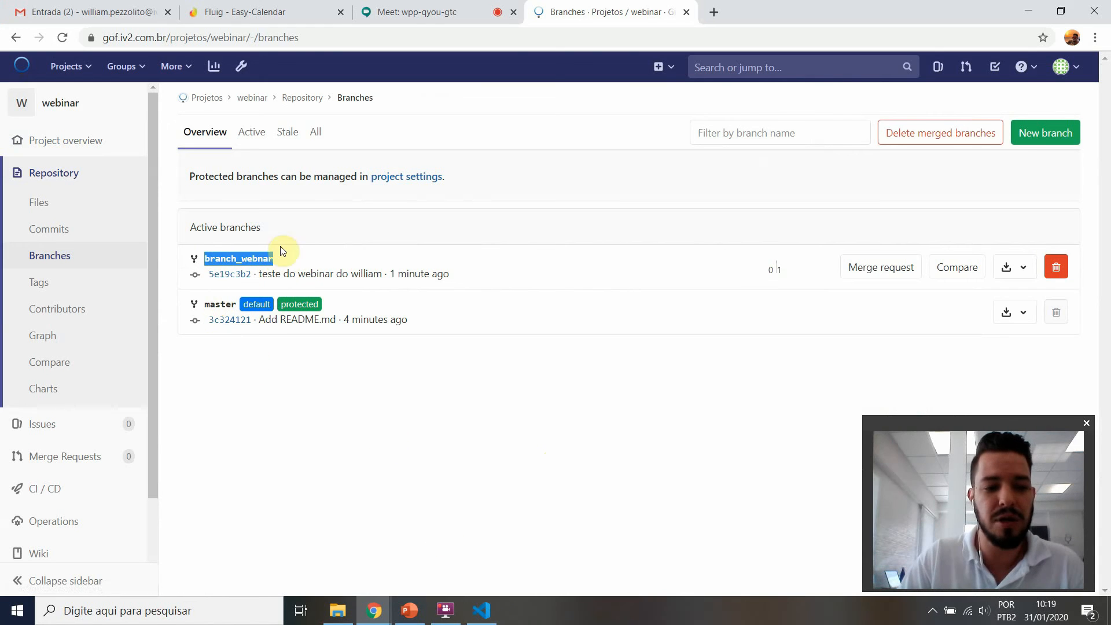
Step: Submit a self-assigned merge request from branch_webnar into master and merge it, deleting the source branch
{"action": "left_click", "coordinate": [880, 279]}
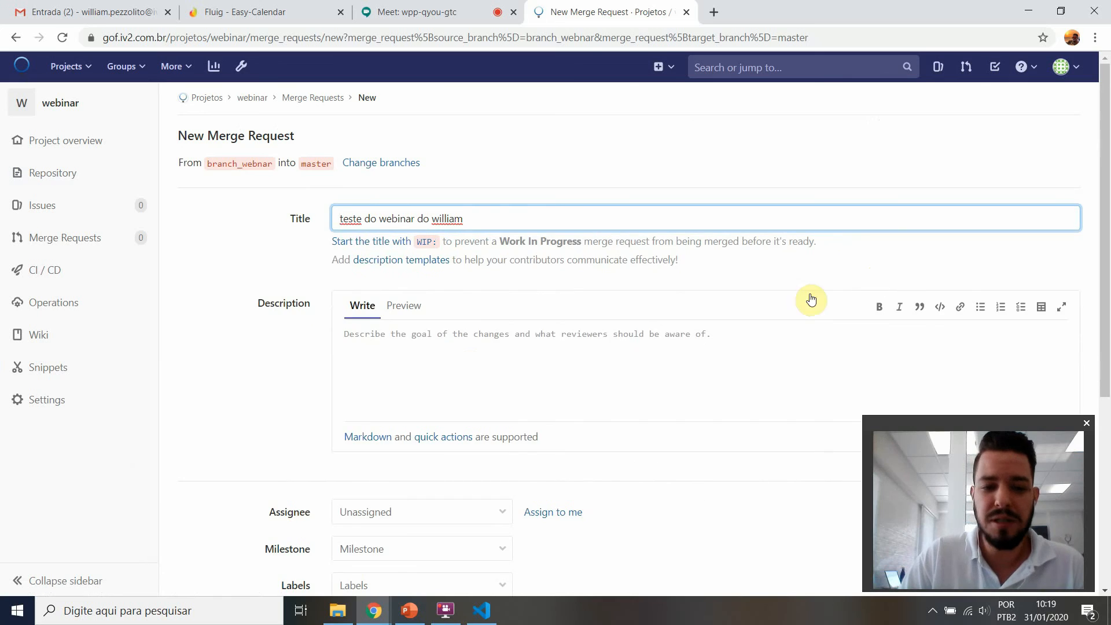
{"action": "scroll", "coordinate": [460, 377], "scroll_direction": "down", "scroll_amount": 2}
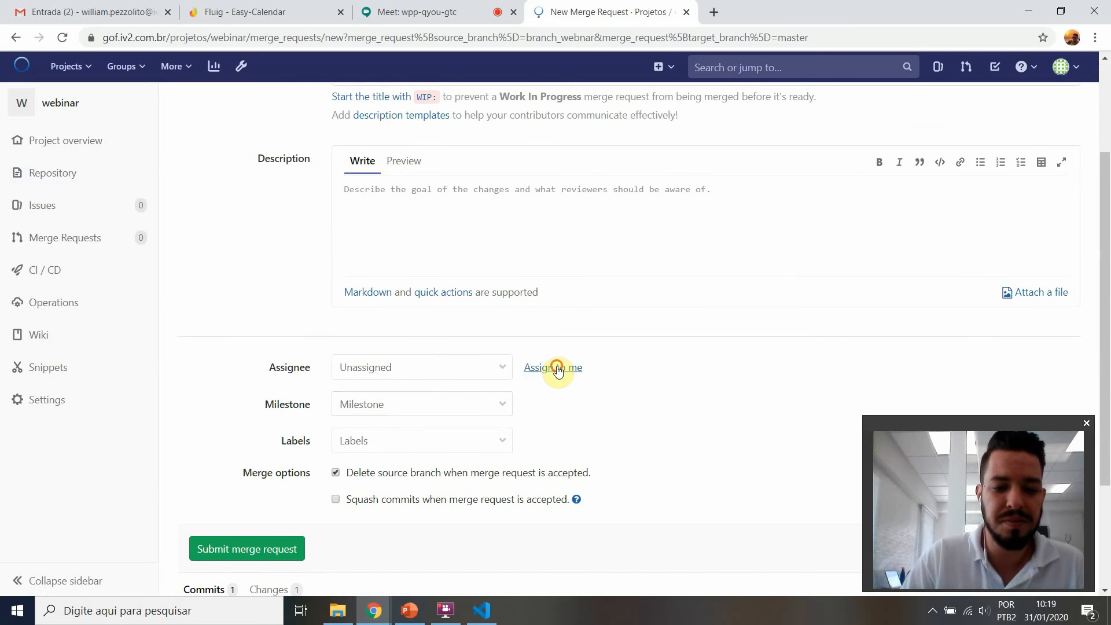
{"action": "left_click", "coordinate": [553, 367]}
{"action": "left_click", "coordinate": [224, 548]}
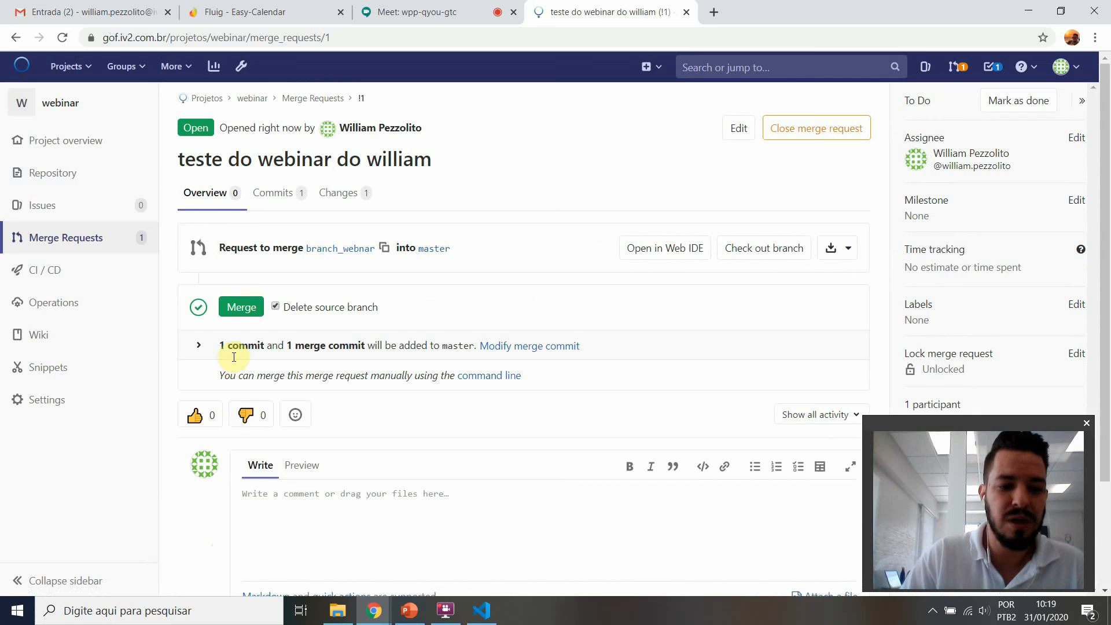
{"action": "left_click", "coordinate": [239, 306]}
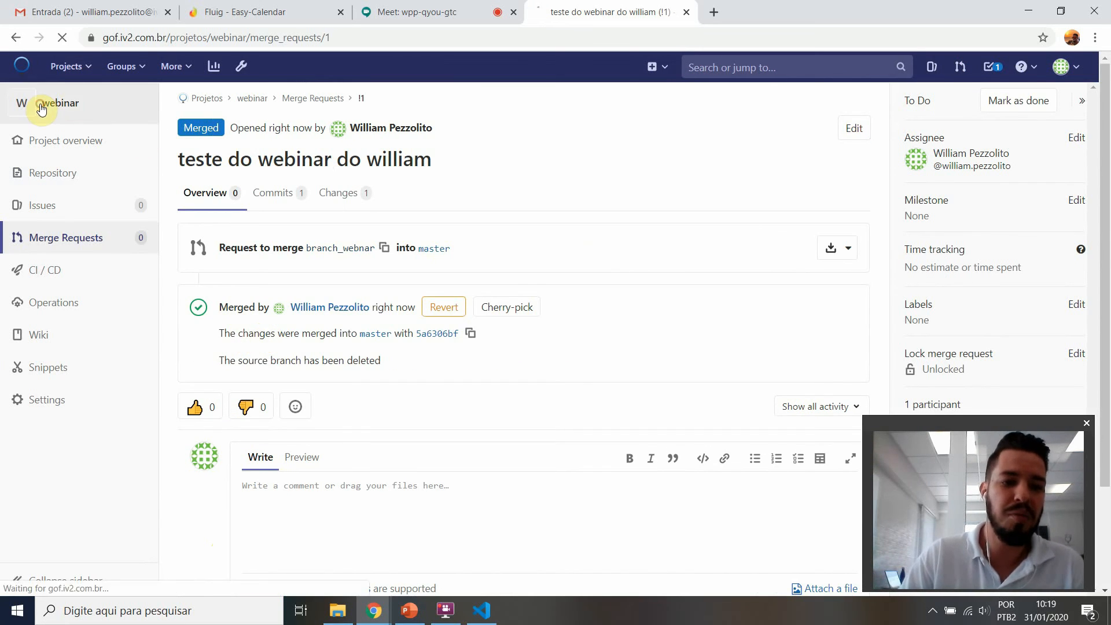
Step: Examine teste_webinar.js on the project's master branch, then return to the project overview's file list
{"action": "left_click", "coordinate": [64, 105]}
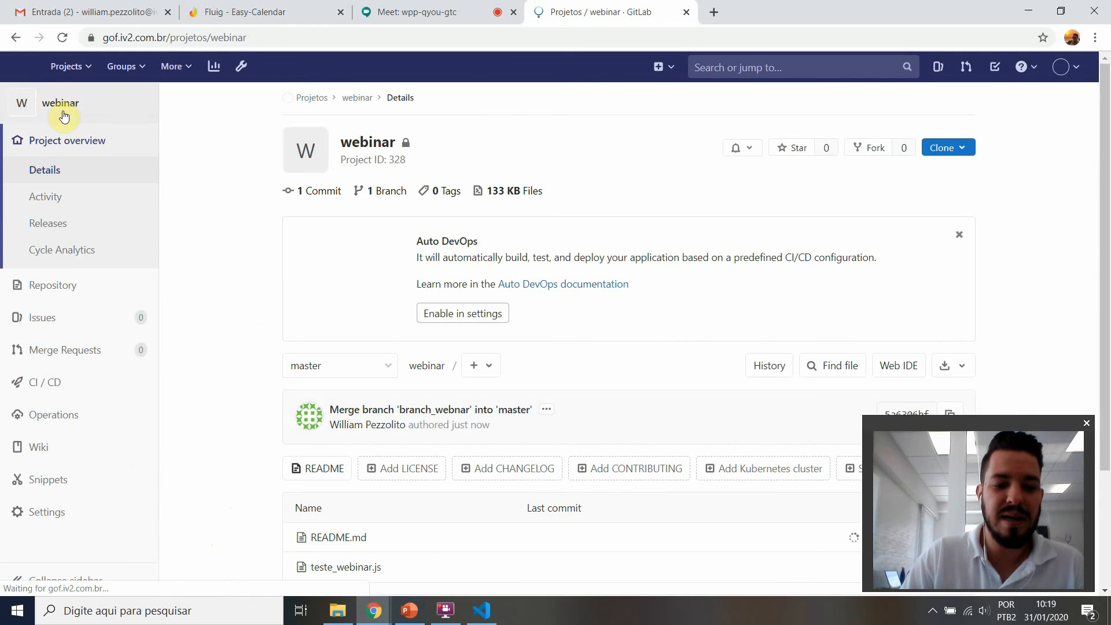
{"action": "scroll", "coordinate": [434, 399], "scroll_direction": "down", "scroll_amount": 2}
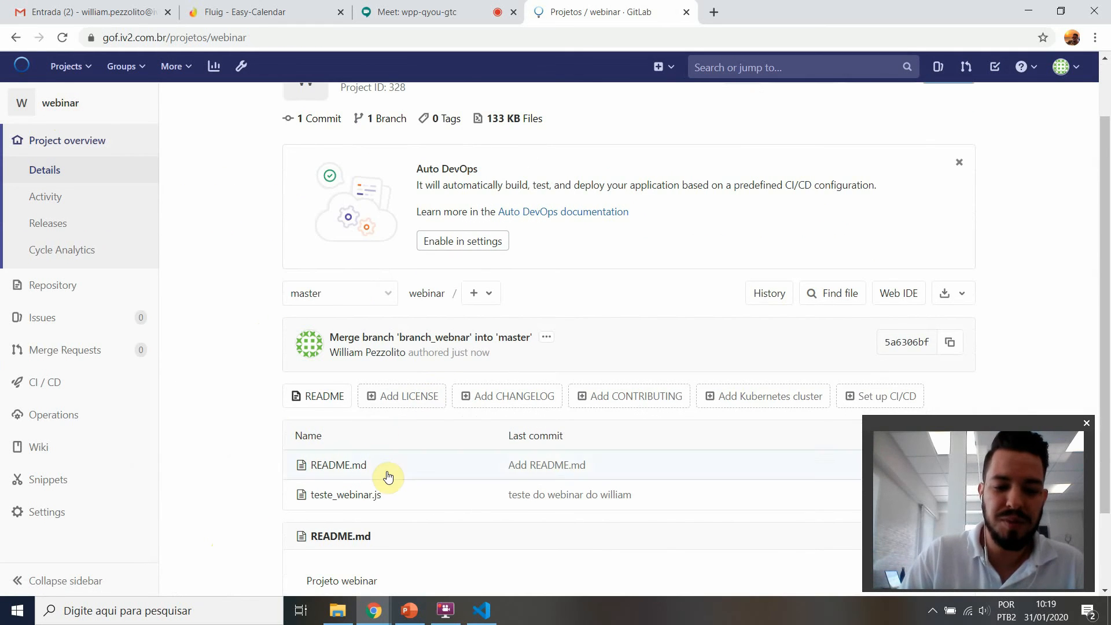
{"action": "scroll", "coordinate": [390, 476], "scroll_direction": "down", "scroll_amount": 1}
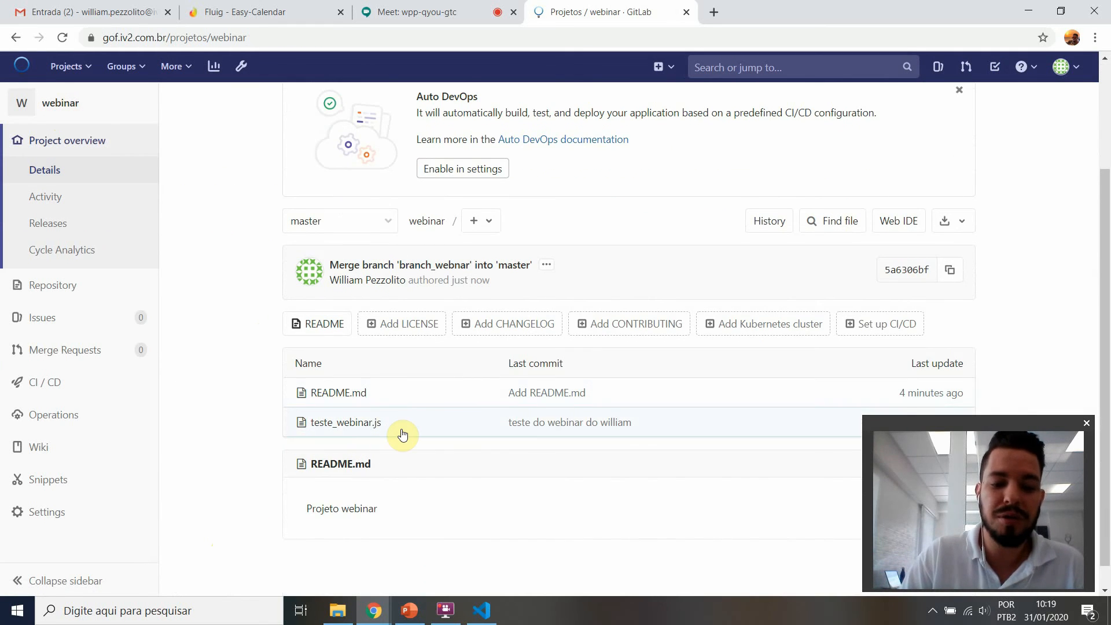
{"action": "left_click", "coordinate": [403, 434]}
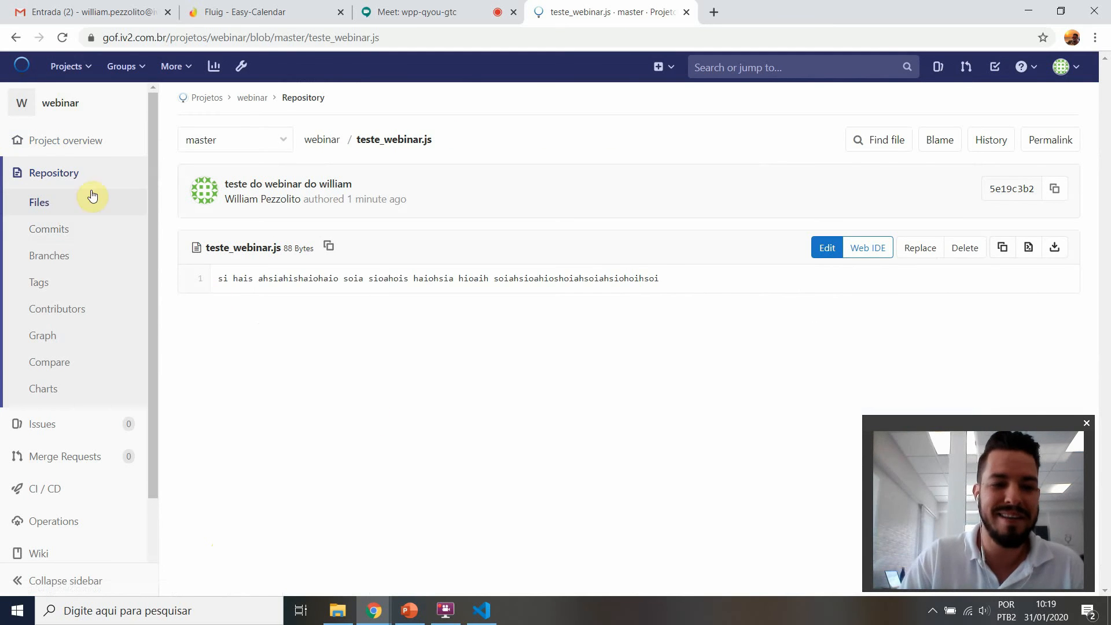
{"action": "left_click", "coordinate": [48, 105]}
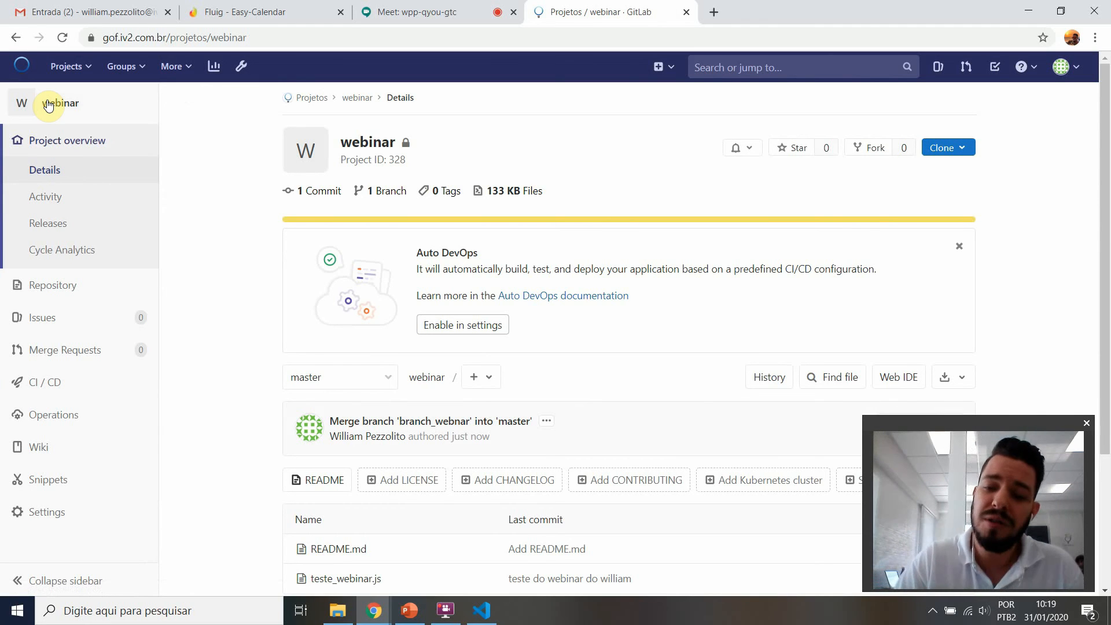
{"action": "scroll", "coordinate": [341, 469], "scroll_direction": "down", "scroll_amount": 1}
{"action": "scroll", "coordinate": [341, 469], "scroll_direction": "down", "scroll_amount": 1}
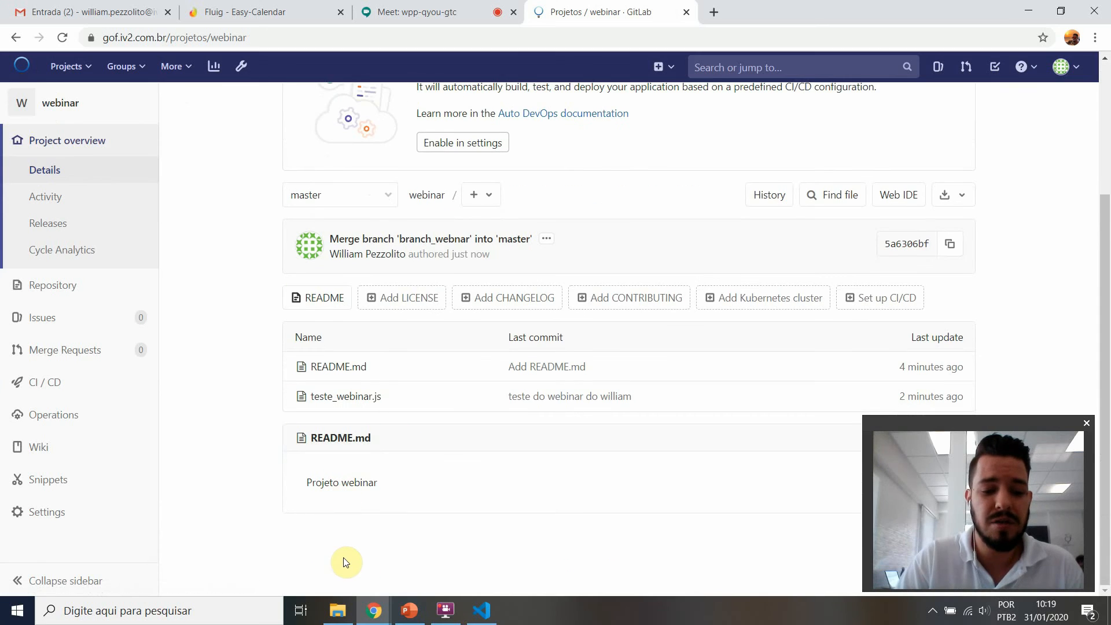
Step: Switch to File Explorer, check out the local master branch of the webinar repository and close the result window
{"action": "left_click", "coordinate": [338, 610]}
{"action": "right_click", "coordinate": [241, 169]}
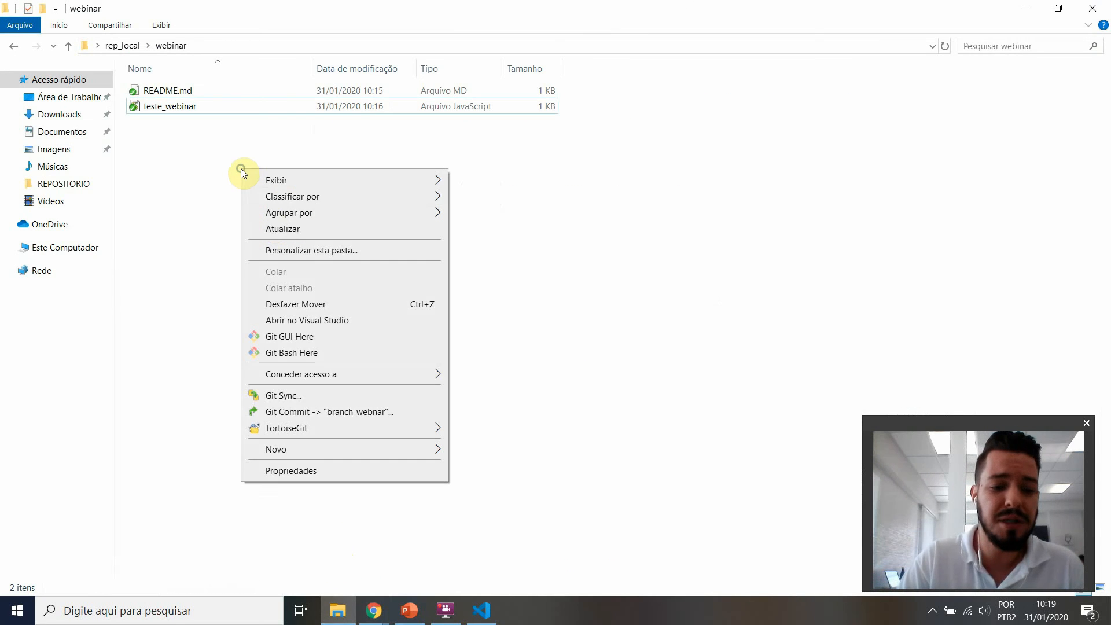
{"action": "mouse_move", "coordinate": [298, 428]}
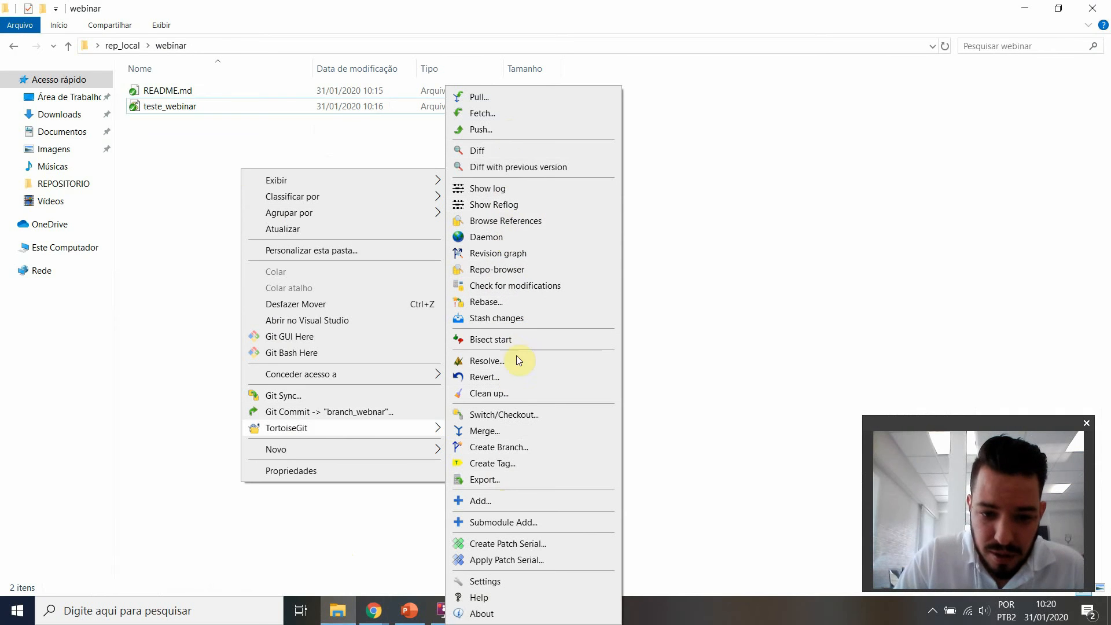
{"action": "left_click", "coordinate": [516, 415]}
{"action": "left_click", "coordinate": [677, 220]}
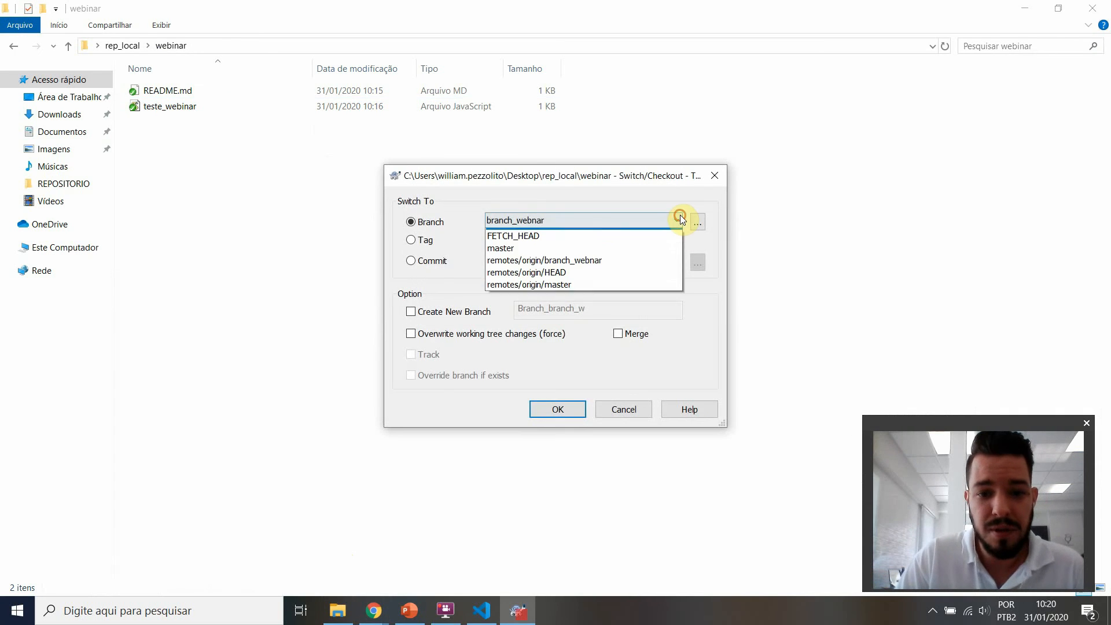
{"action": "left_click", "coordinate": [550, 258]}
{"action": "left_click", "coordinate": [550, 411]}
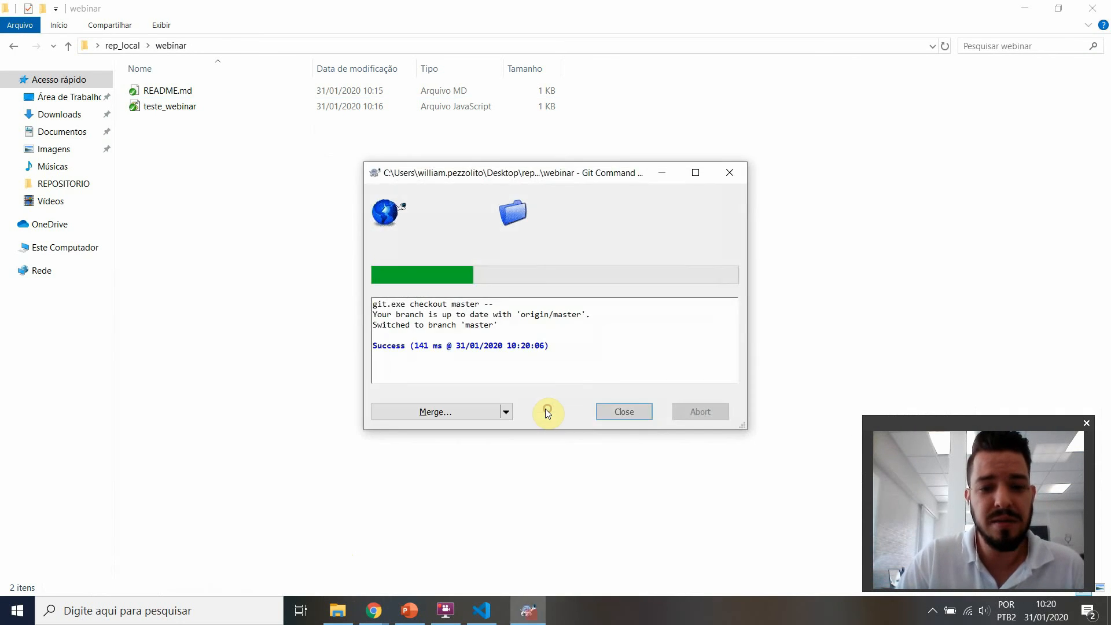
{"action": "left_click", "coordinate": [624, 412]}
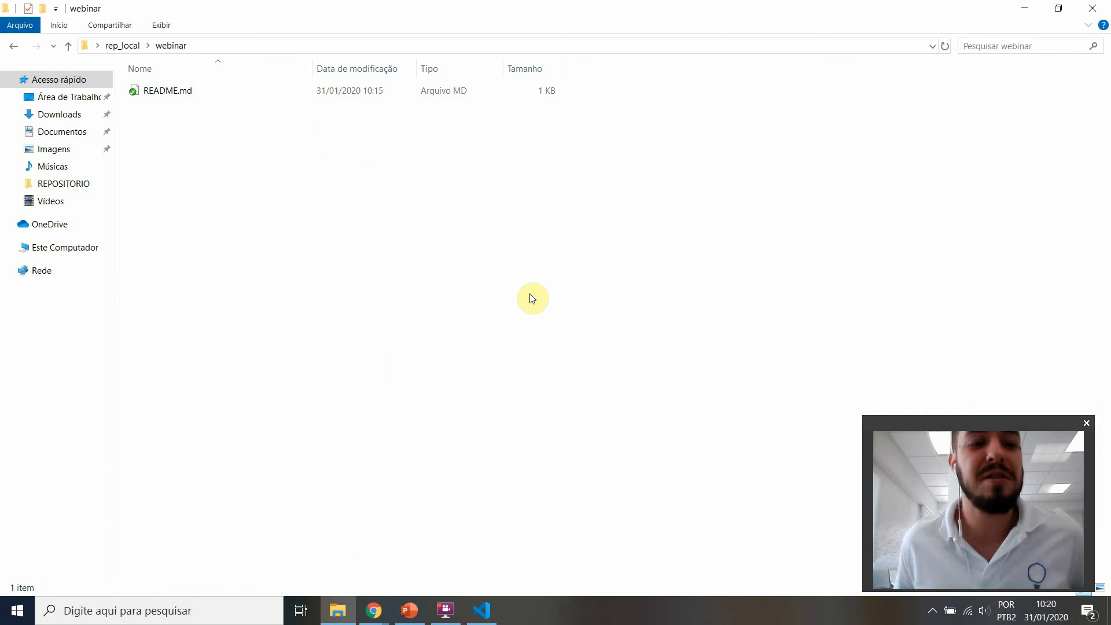
Step: Pull the master branch from origin into the local webinar repository with TortoiseGit and close the result window
{"action": "right_click", "coordinate": [480, 267]}
{"action": "mouse_move", "coordinate": [555, 525]}
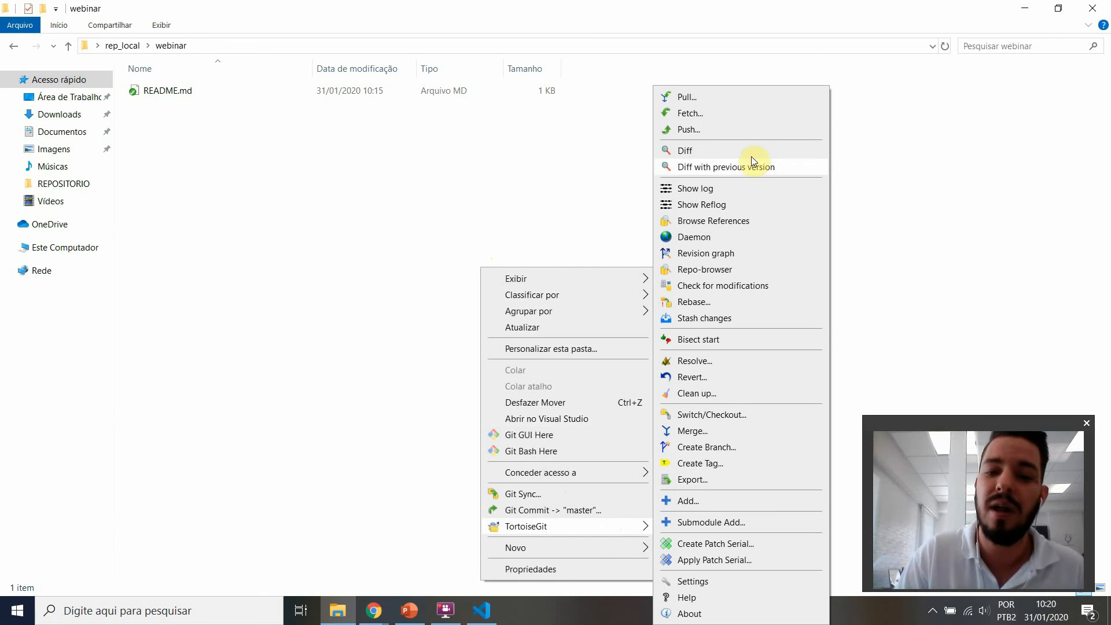
{"action": "left_click", "coordinate": [706, 96]}
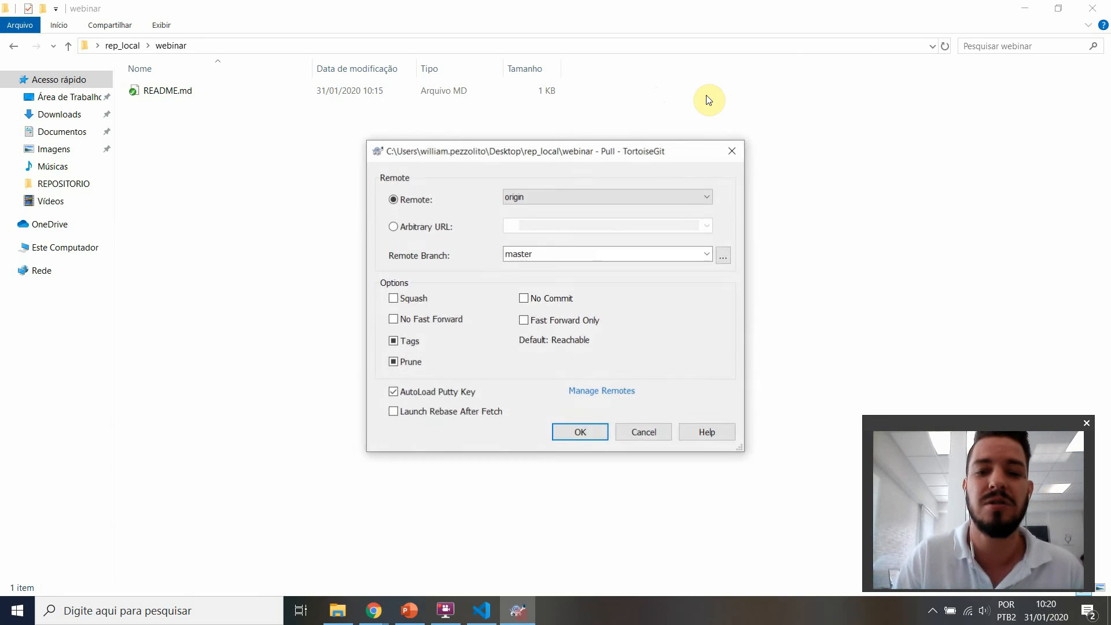
{"action": "key", "text": "Return"}
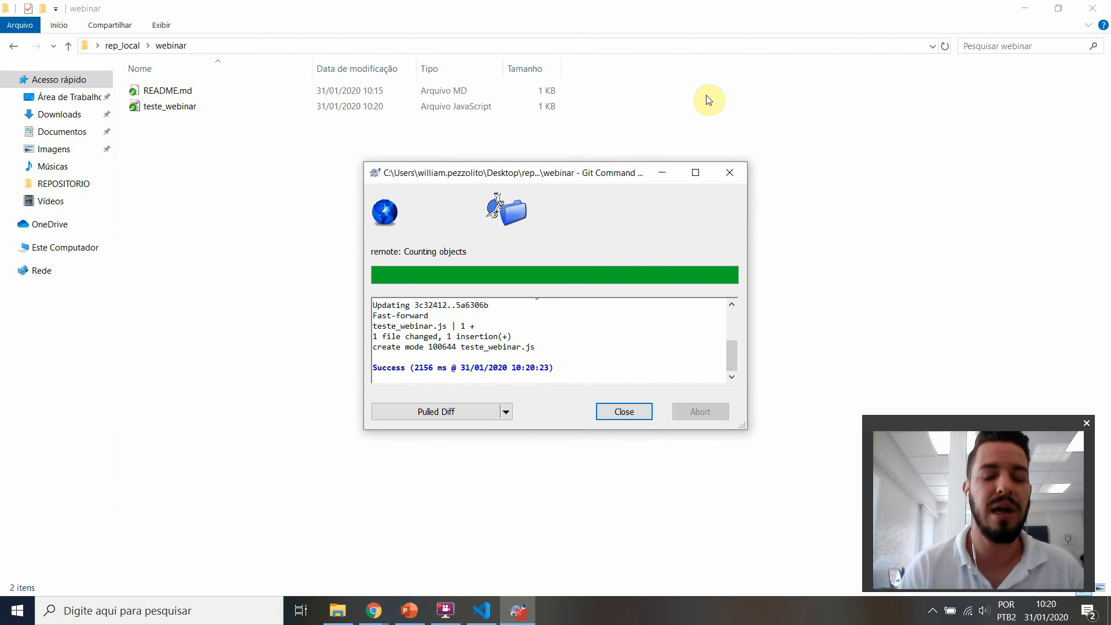
{"action": "left_click", "coordinate": [625, 412]}
{"action": "mouse_move", "coordinate": [382, 620]}
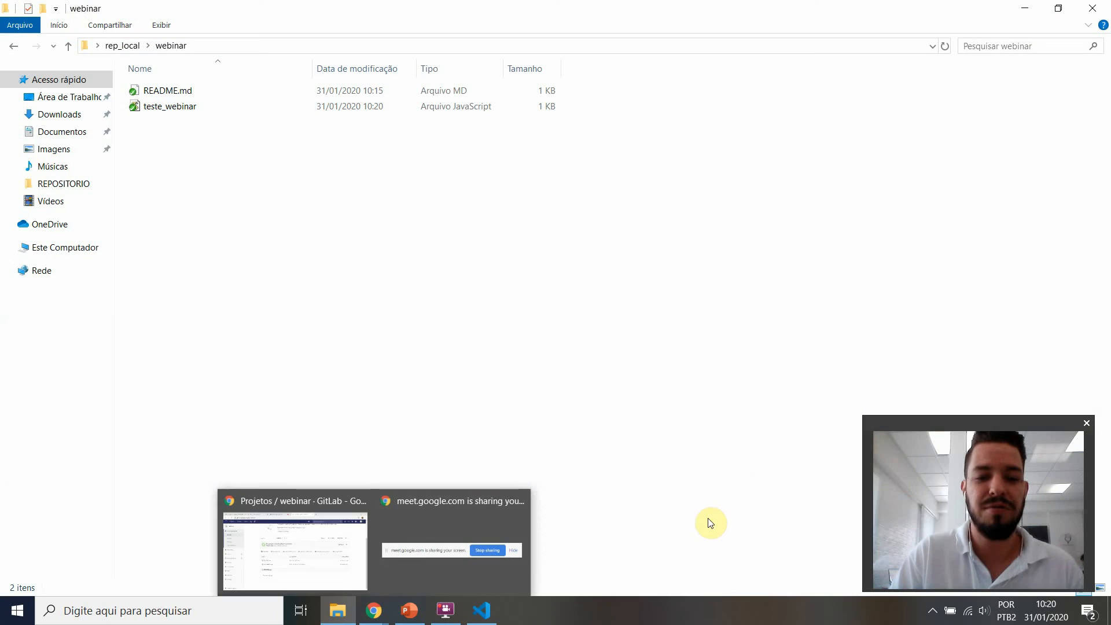
{"action": "left_click", "coordinate": [677, 423]}
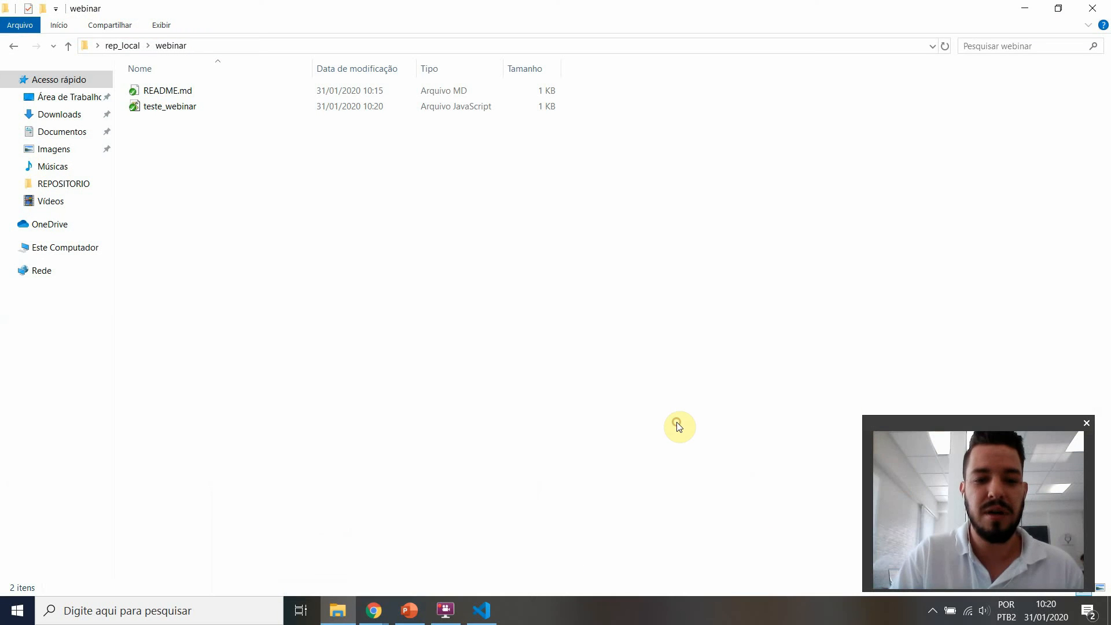
Step: Switch to Visual Studio Code, create teste2.js in the webinar folder and save it with the text "sahis ohaihsiahioaoishioas"
{"action": "right_click", "coordinate": [479, 262]}
{"action": "mouse_move", "coordinate": [550, 542]}
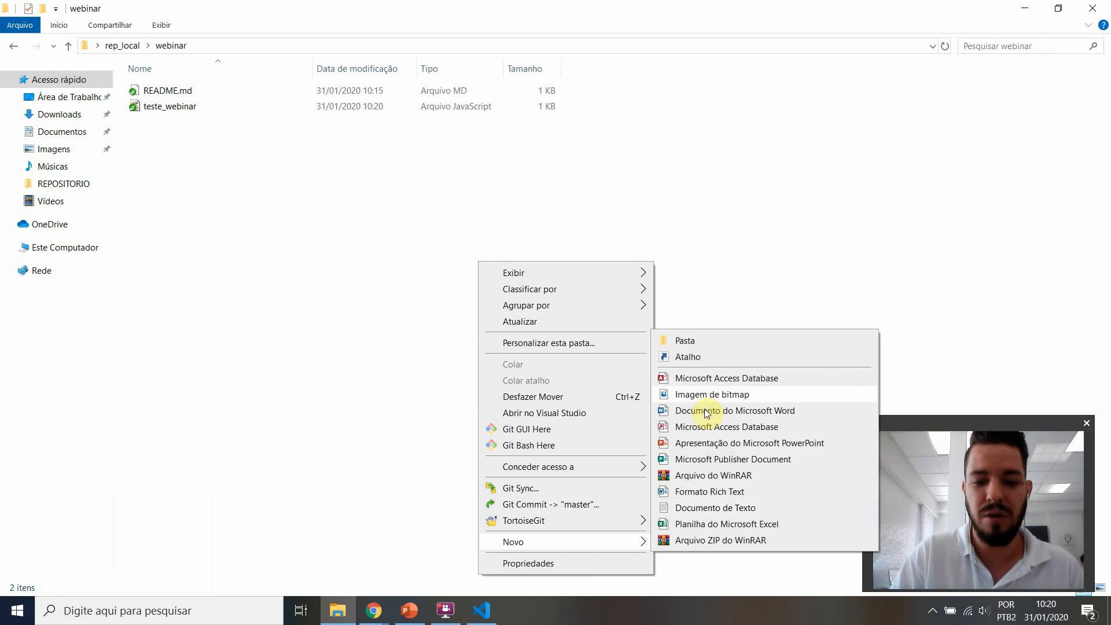
{"action": "left_click", "coordinate": [482, 611]}
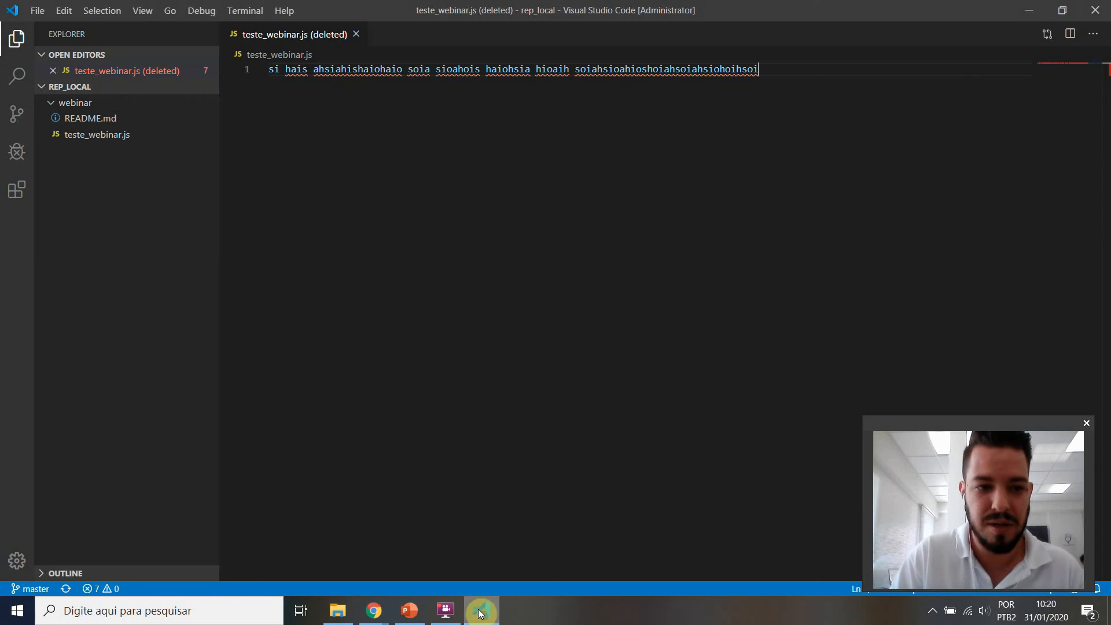
{"action": "right_click", "coordinate": [140, 200]}
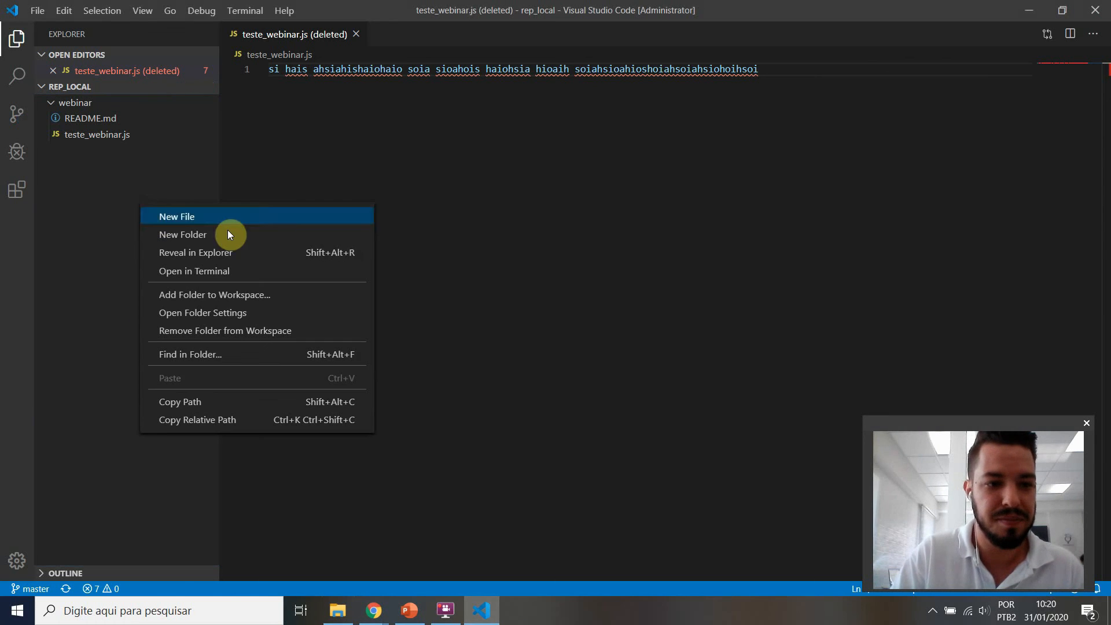
{"action": "right_click", "coordinate": [87, 99]}
{"action": "left_click", "coordinate": [144, 115]}
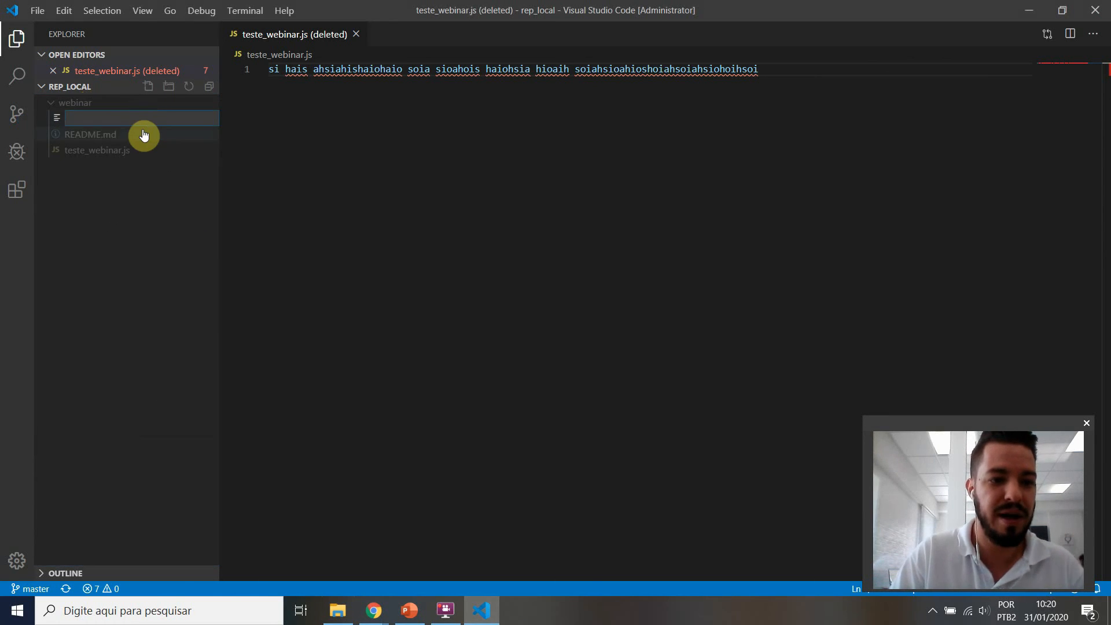
{"action": "type", "text": "teste2.js"}
{"action": "key", "text": "Return"}
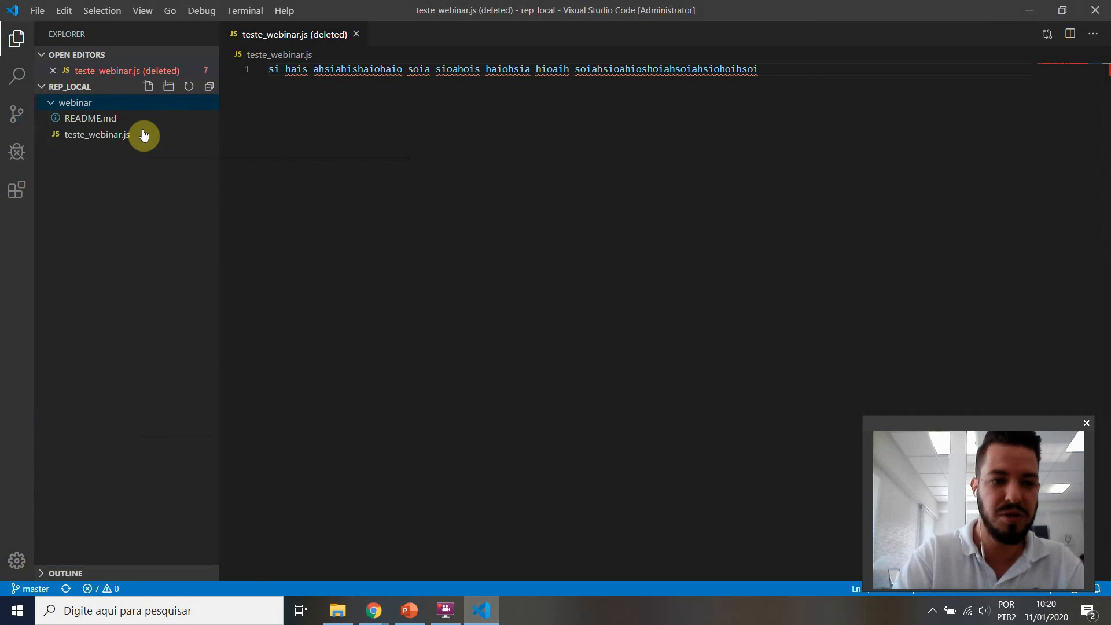
{"action": "type", "text": "sahis ohaihsiahioaoishioas"}
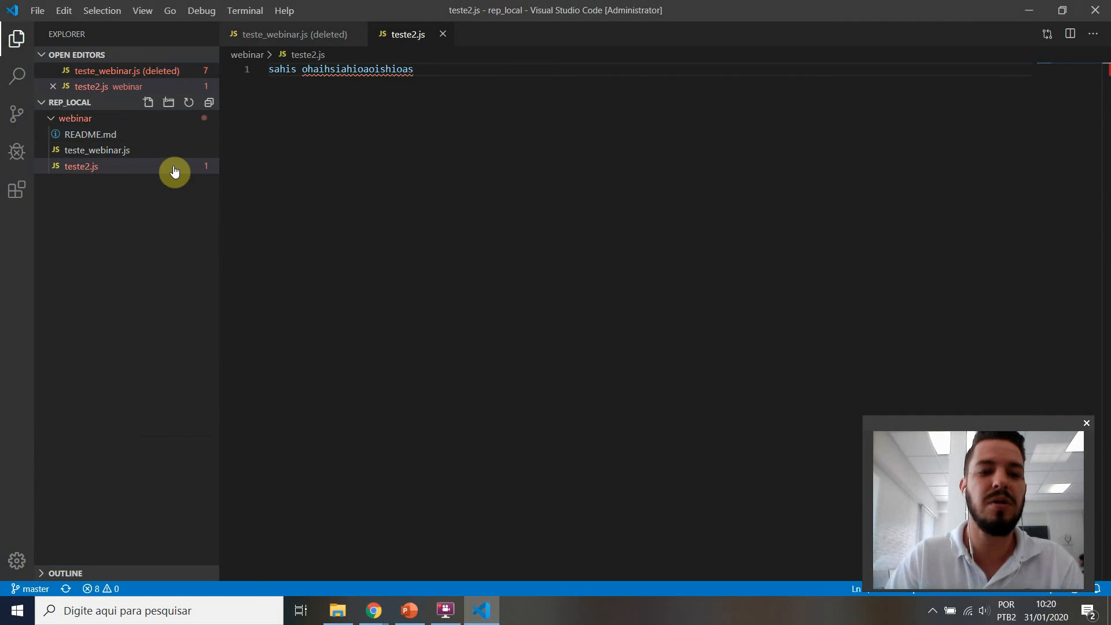
Step: Switch to the webinar folder in File Explorer and add teste2 to version control with TortoiseGit
{"action": "key", "text": "alt+Tab"}
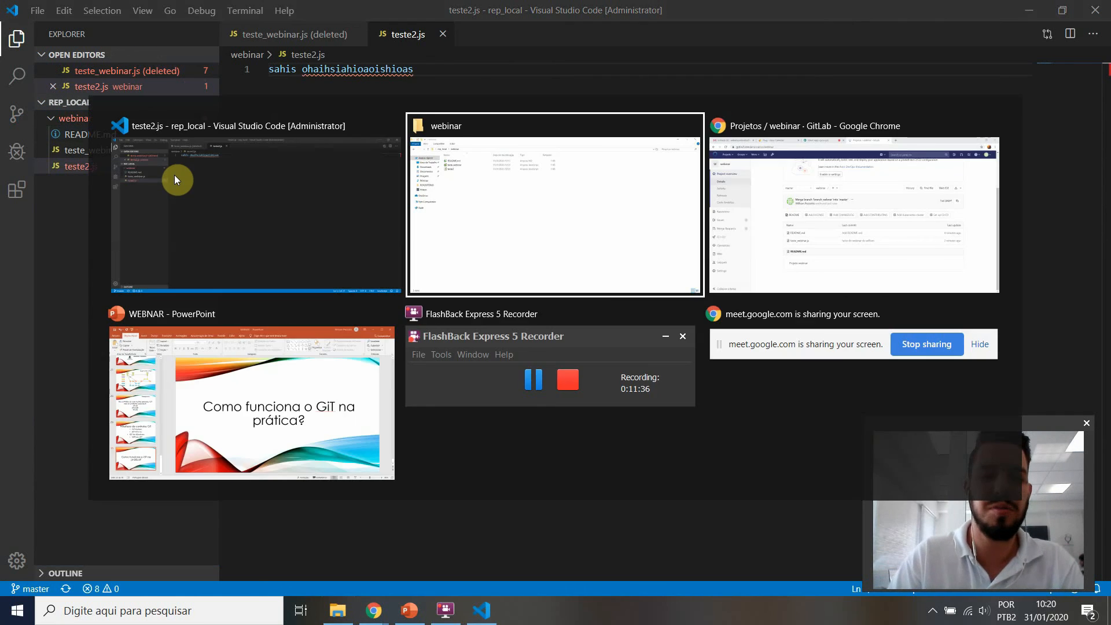
{"action": "left_click", "coordinate": [155, 123]}
{"action": "right_click", "coordinate": [156, 124]}
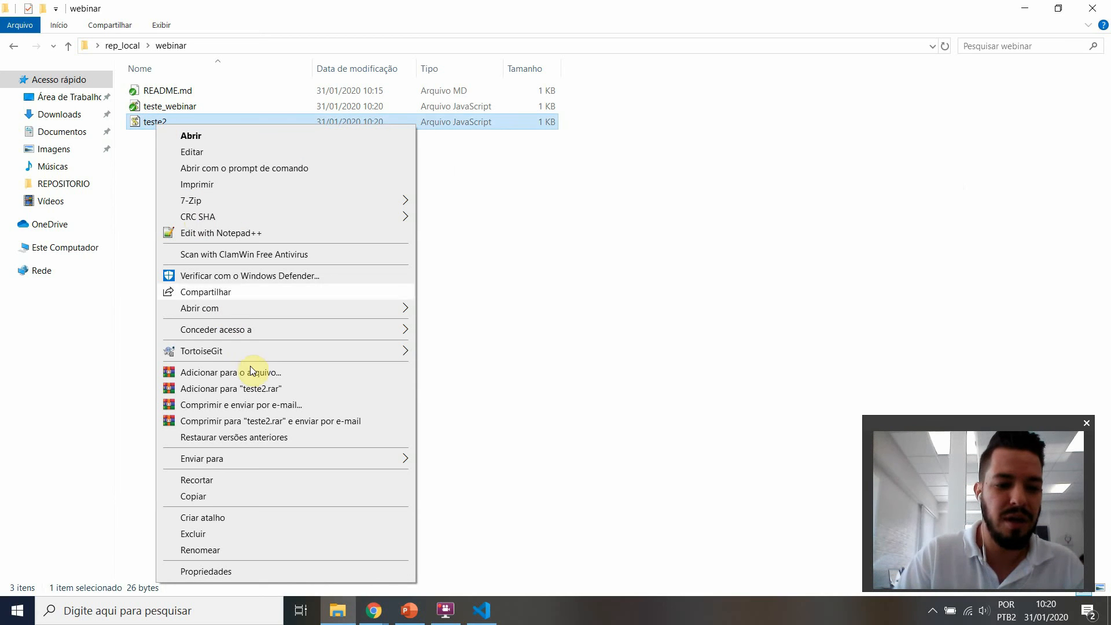
{"action": "mouse_move", "coordinate": [269, 351]}
{"action": "left_click", "coordinate": [441, 375]}
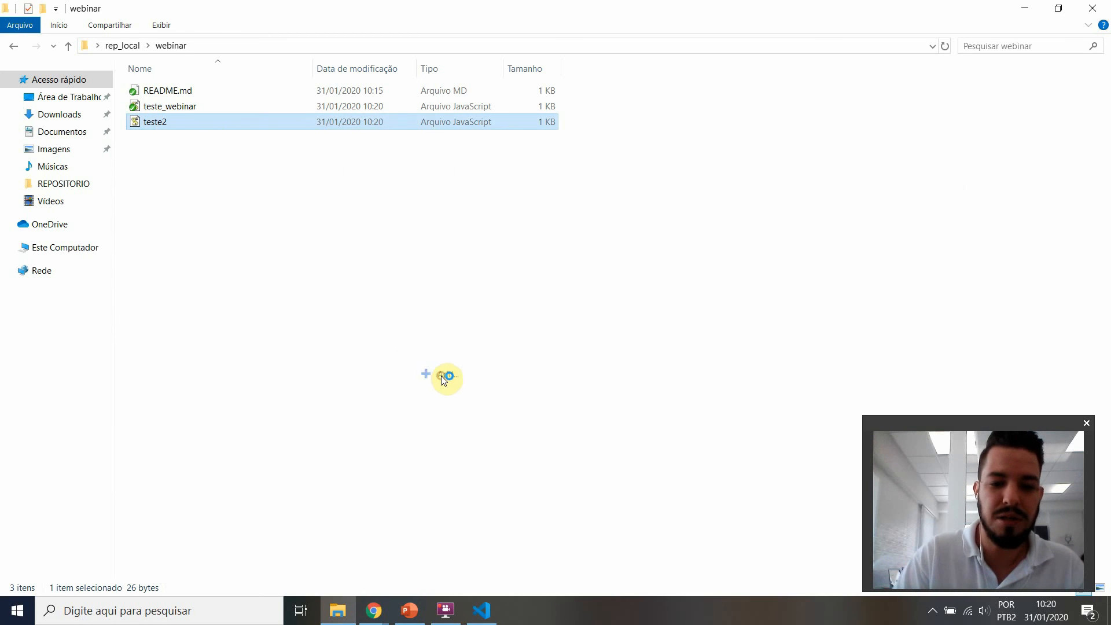
{"action": "left_click", "coordinate": [706, 394]}
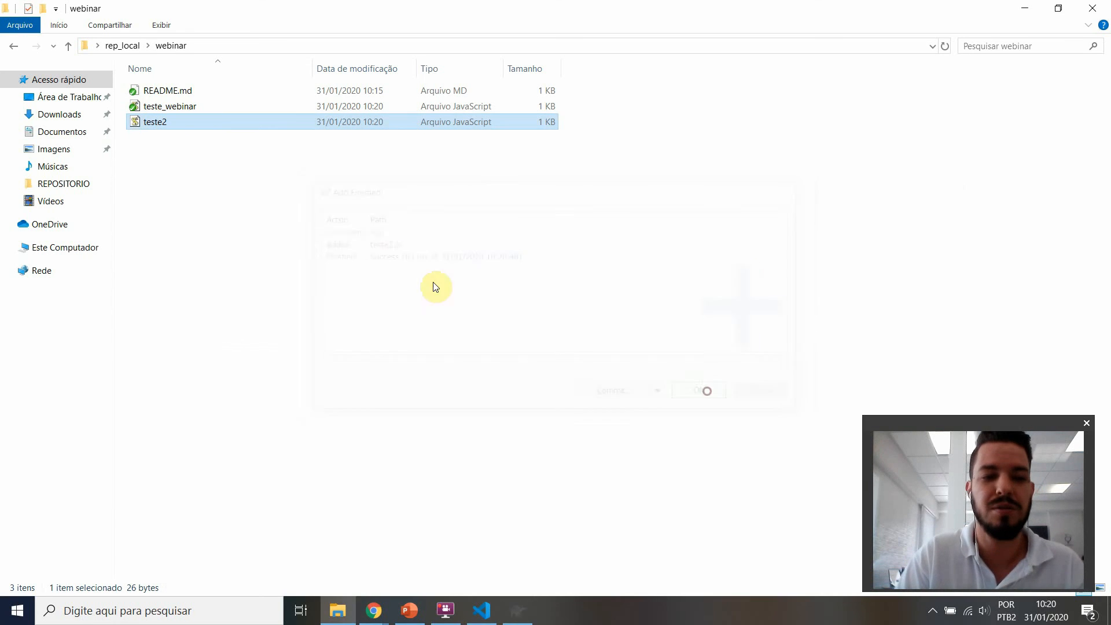
Step: Commit teste2.js to a new branch branch_will2 with the message "shashiua hsahoishosoa" and close the commit result
{"action": "left_click", "coordinate": [178, 123]}
{"action": "right_click", "coordinate": [178, 123]}
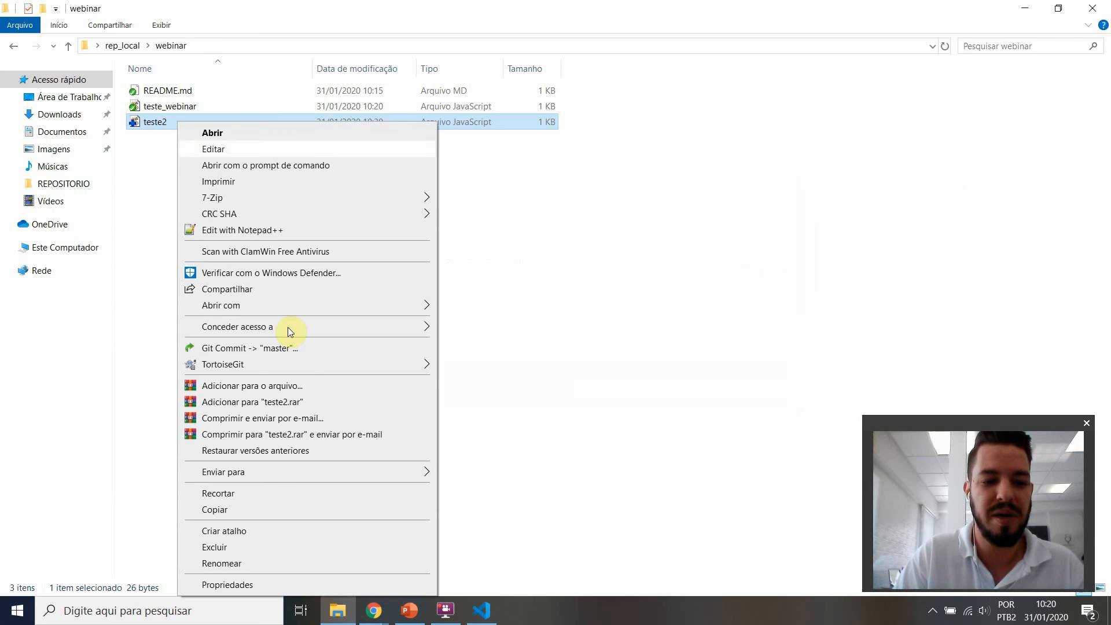
{"action": "left_click", "coordinate": [272, 349]}
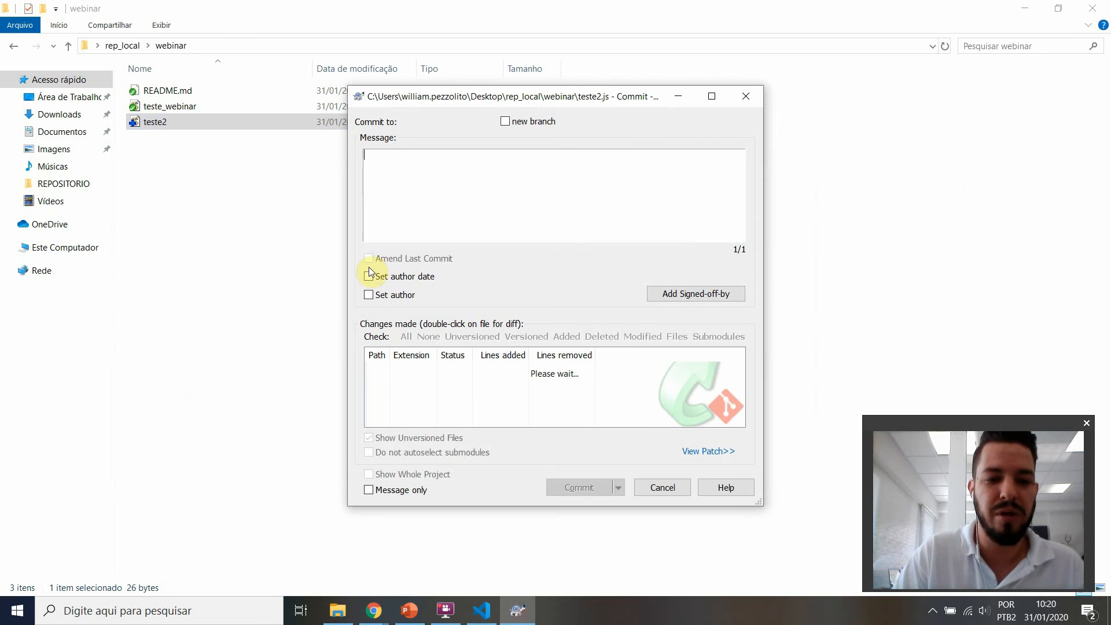
{"action": "left_click", "coordinate": [506, 122]}
{"action": "left_click", "coordinate": [434, 122]}
{"action": "type", "text": "ranch_will2"}
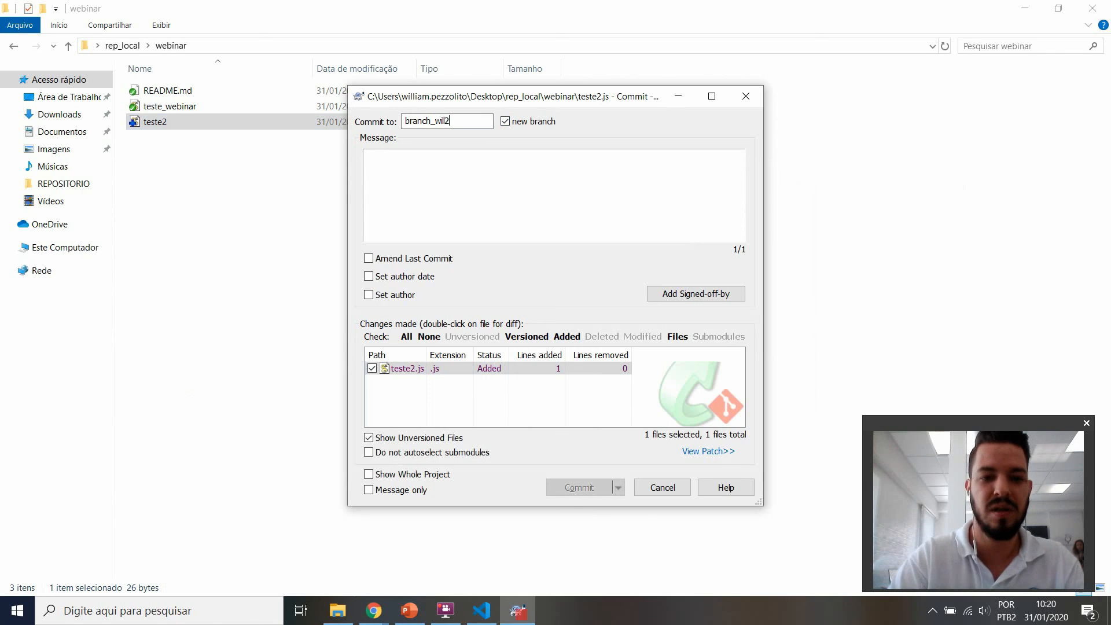
{"action": "key", "text": "Tab"}
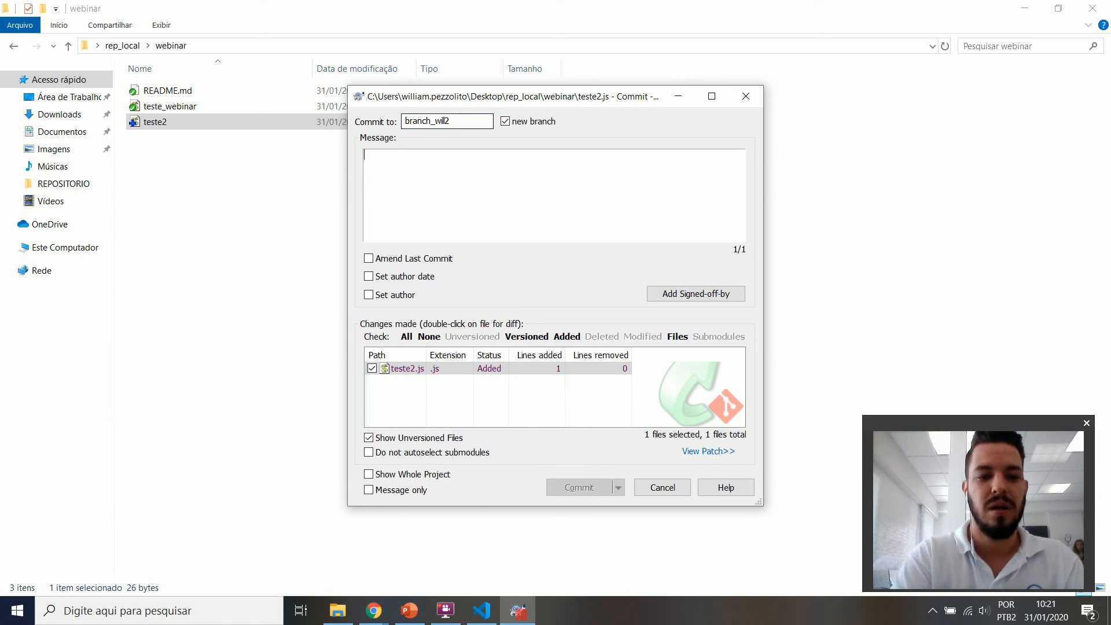
{"action": "type", "text": "shashiua hsahois"}
{"action": "left_click", "coordinate": [575, 489]}
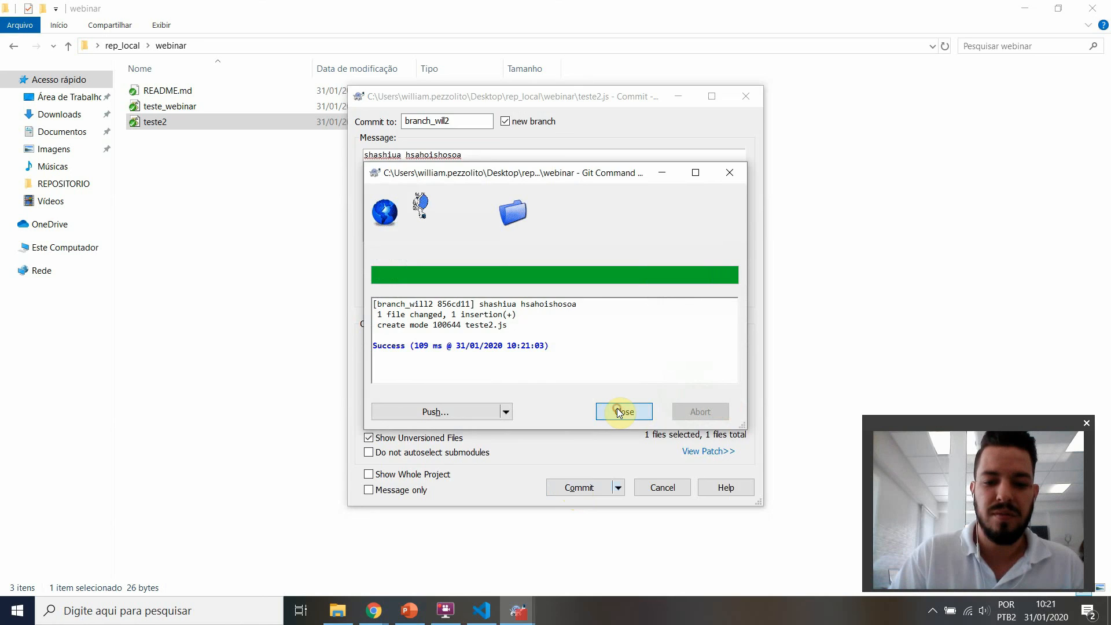
{"action": "left_click", "coordinate": [621, 411]}
Step: Pull origin's remote master branch into the local branch_will2 and close the result window
{"action": "right_click", "coordinate": [289, 214]}
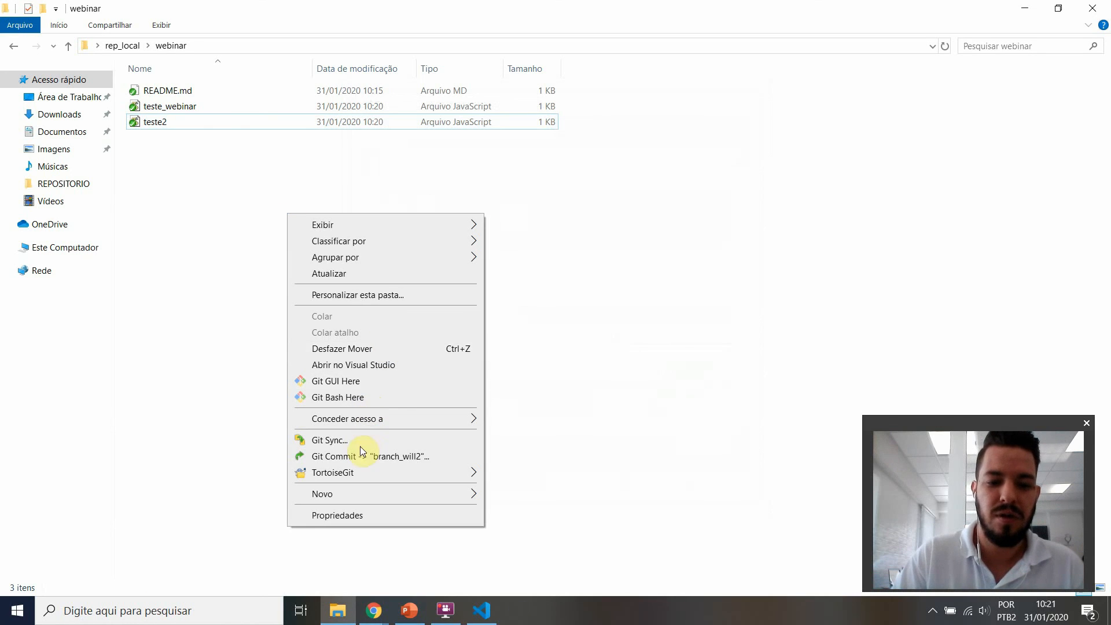
{"action": "mouse_move", "coordinate": [359, 472]}
{"action": "left_click", "coordinate": [541, 96]}
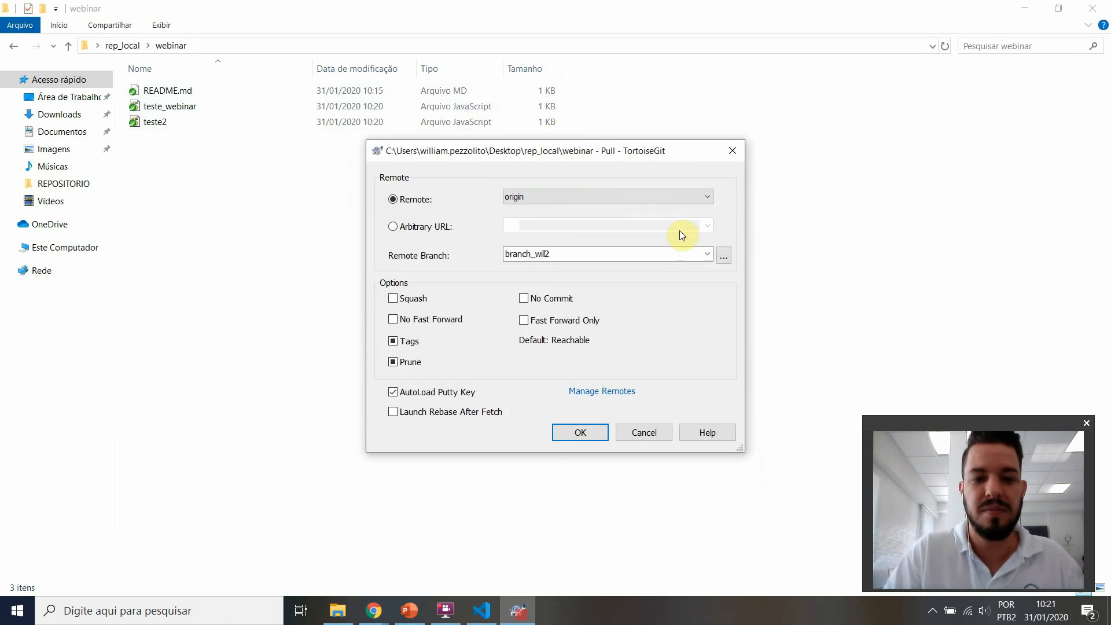
{"action": "left_click", "coordinate": [705, 254]}
{"action": "left_click", "coordinate": [580, 268]}
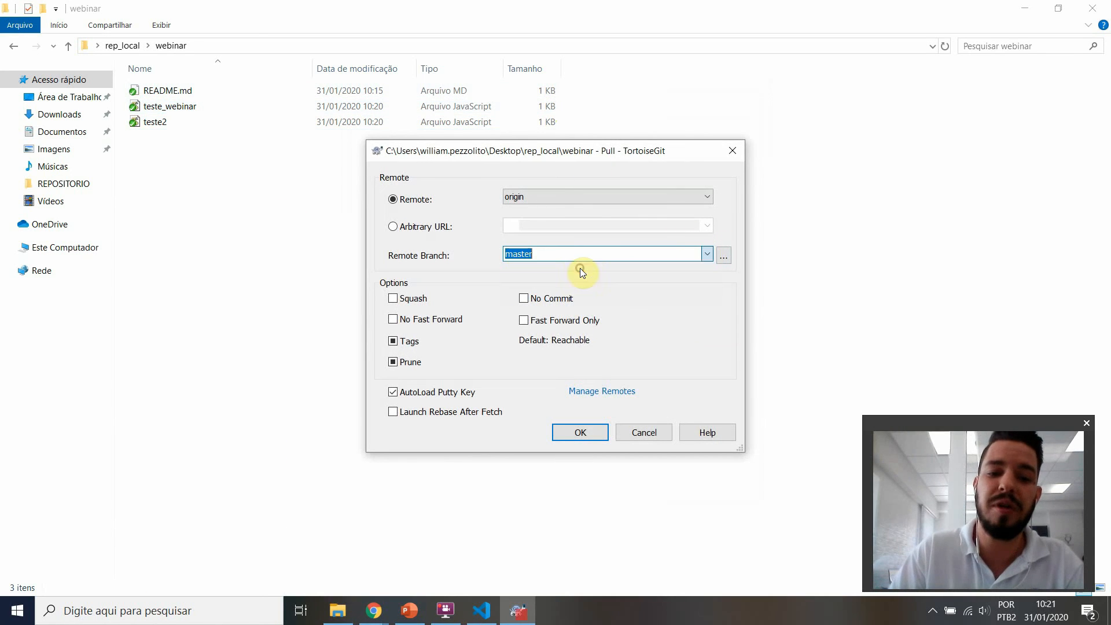
{"action": "left_click", "coordinate": [578, 432]}
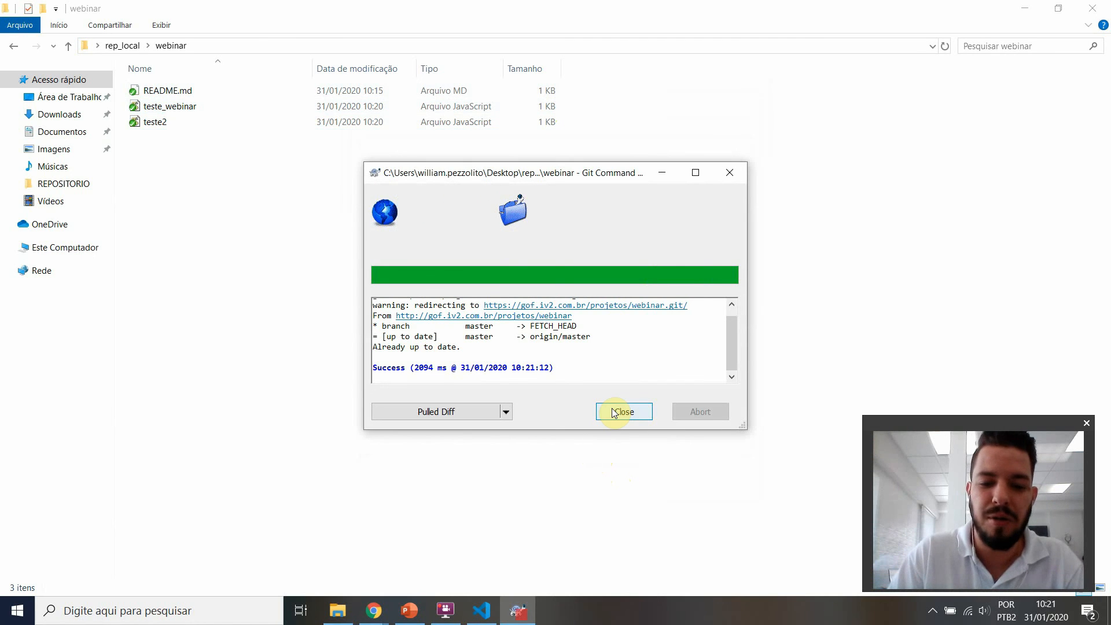
{"action": "left_click", "coordinate": [614, 411]}
Step: Push the local branch_will2 to origin with TortoiseGit and close the result window
{"action": "right_click", "coordinate": [210, 180]}
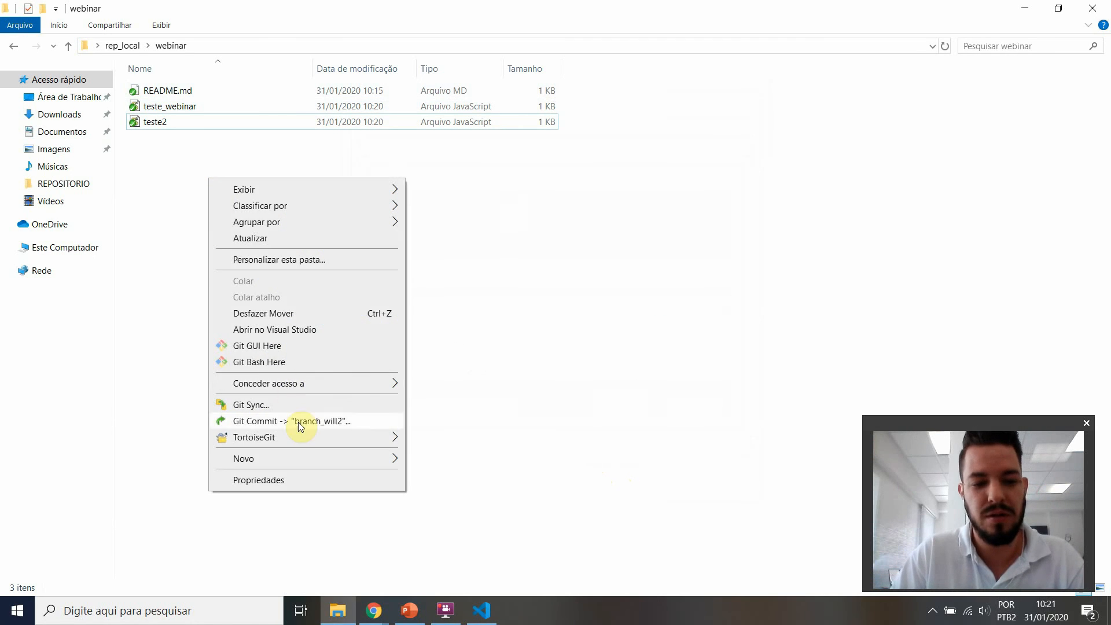
{"action": "left_click", "coordinate": [301, 440]}
{"action": "left_click", "coordinate": [452, 129]}
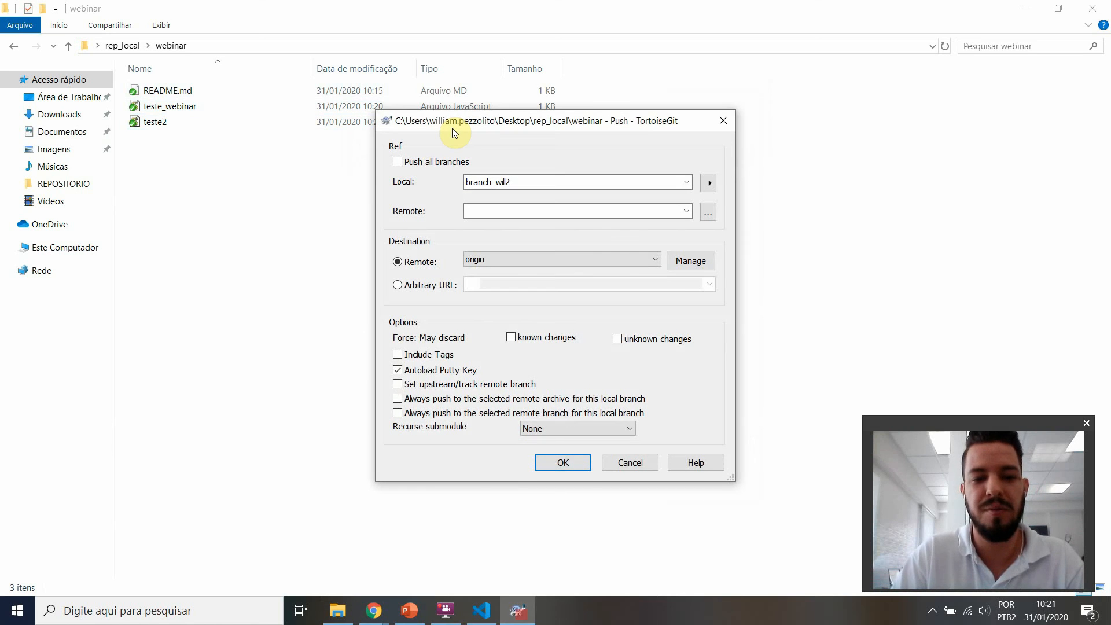
{"action": "left_click", "coordinate": [560, 461]}
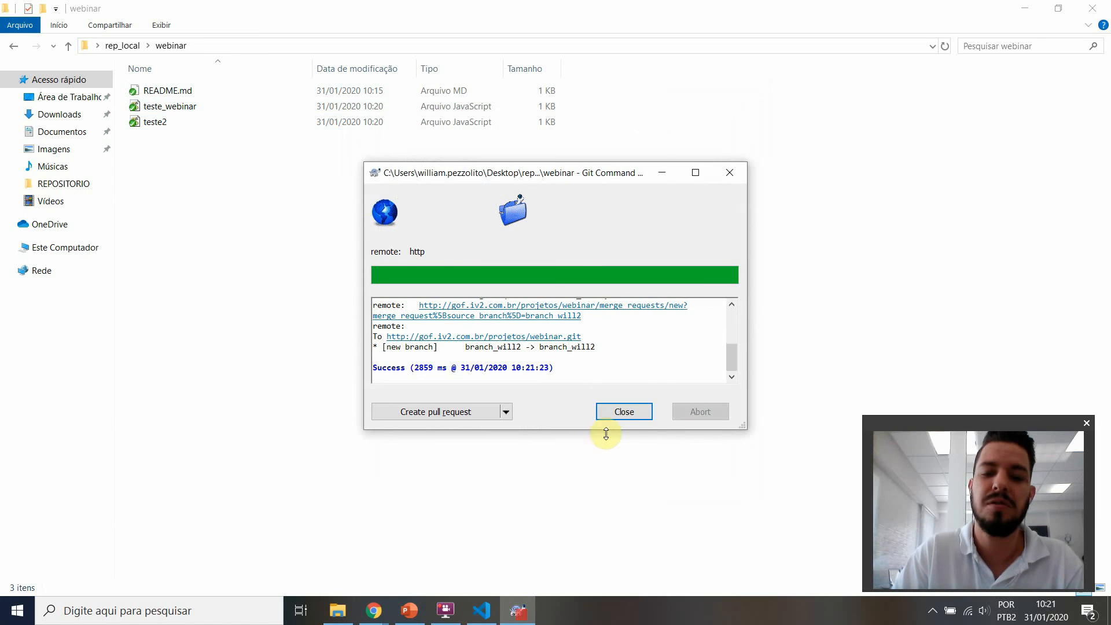
{"action": "left_click", "coordinate": [620, 414]}
Step: Switch to the GitLab webinar project in Chrome, refresh it and open the repository's branches
{"action": "mouse_move", "coordinate": [374, 609]}
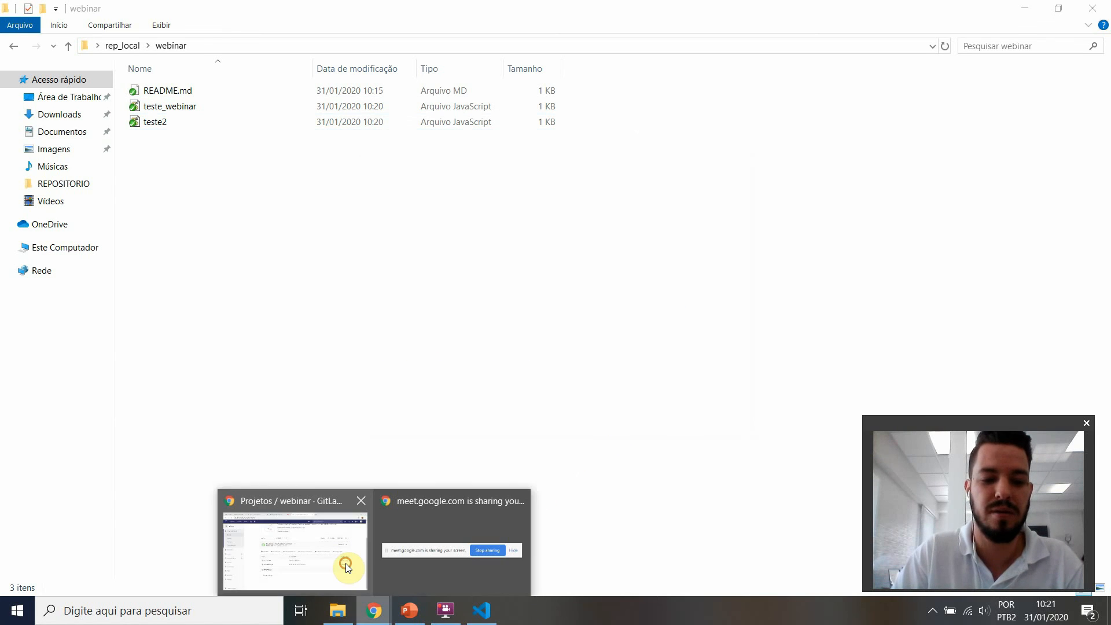
{"action": "left_click", "coordinate": [352, 570]}
{"action": "key", "text": "F5"}
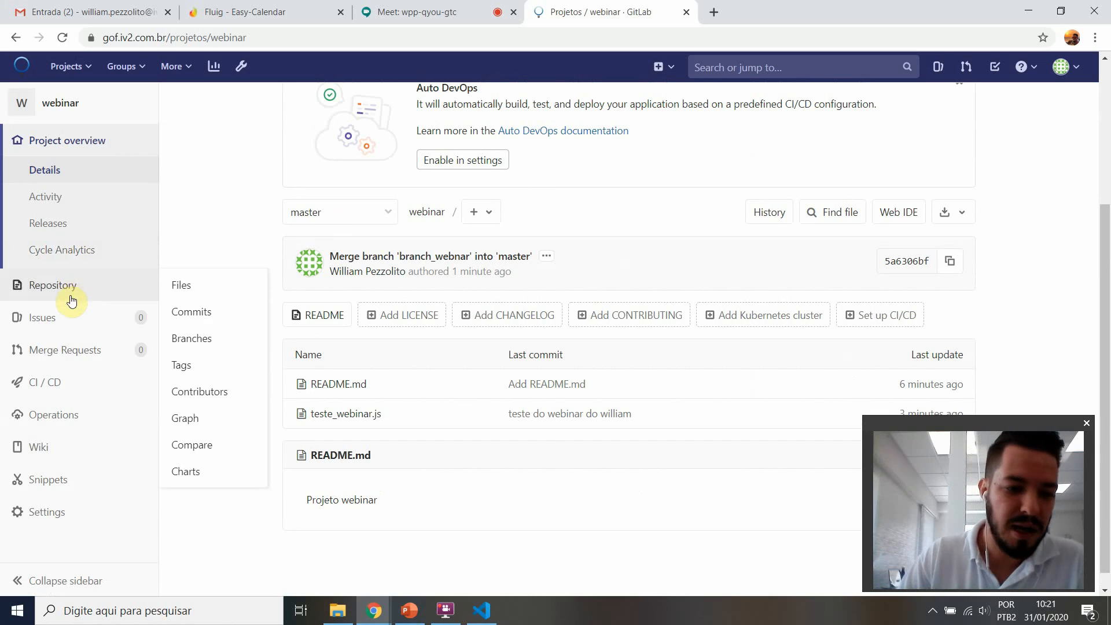
{"action": "mouse_move", "coordinate": [82, 291]}
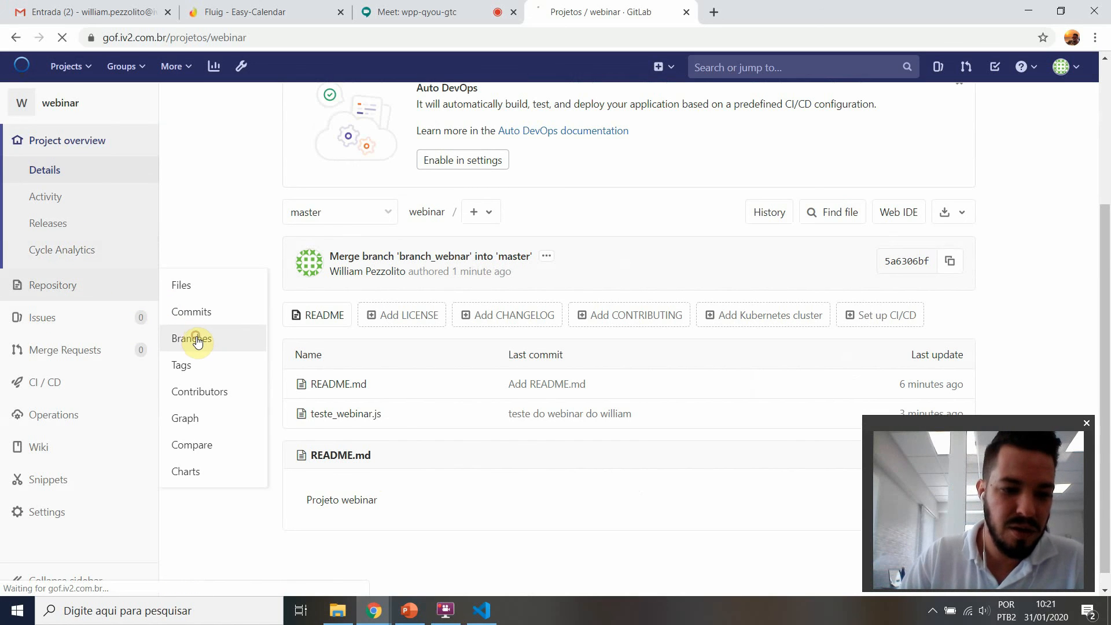
{"action": "left_click", "coordinate": [193, 338]}
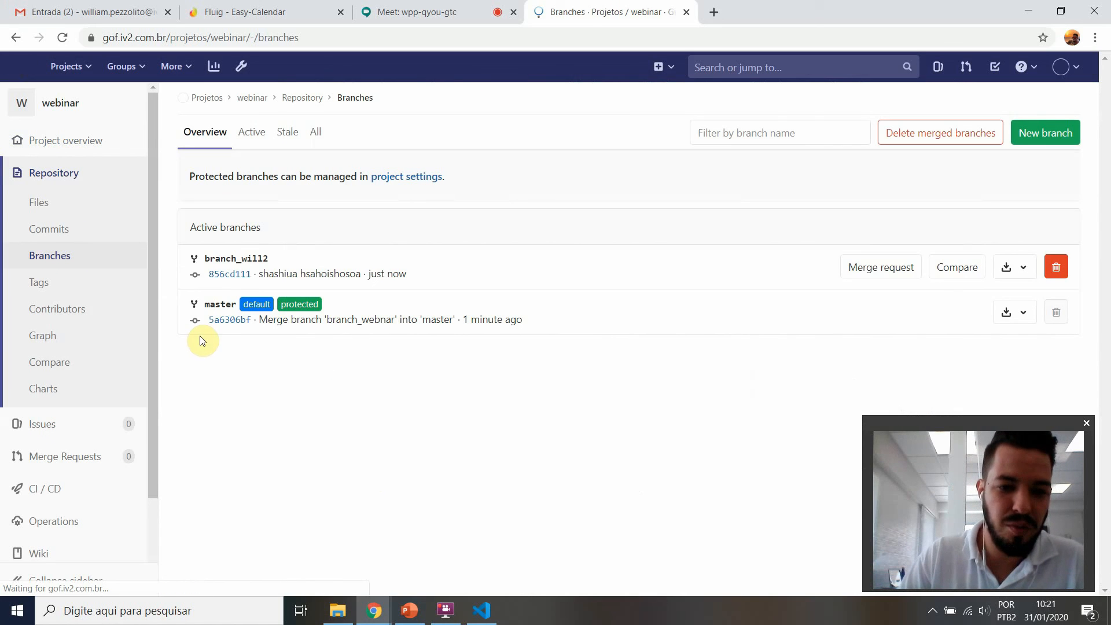
Step: Submit a self-assigned merge request from branch_will2 into master and merge it, deleting the source branch
{"action": "left_click", "coordinate": [892, 263]}
{"action": "scroll", "coordinate": [509, 393], "scroll_direction": "down", "scroll_amount": 2}
{"action": "left_click", "coordinate": [559, 366]}
{"action": "left_click", "coordinate": [231, 546]}
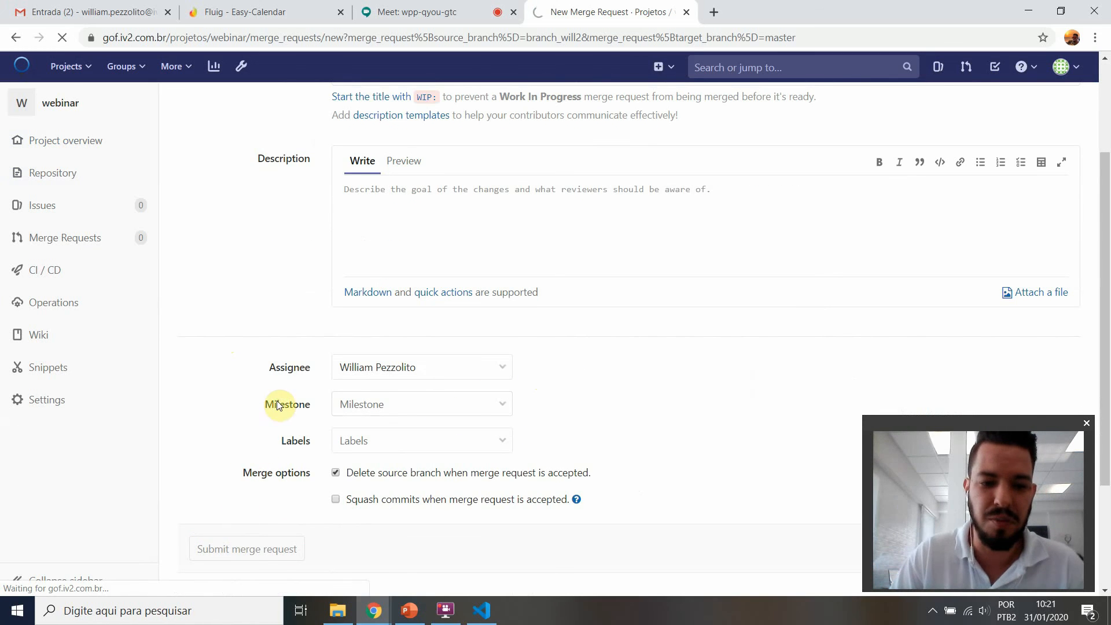
{"action": "left_click", "coordinate": [229, 309]}
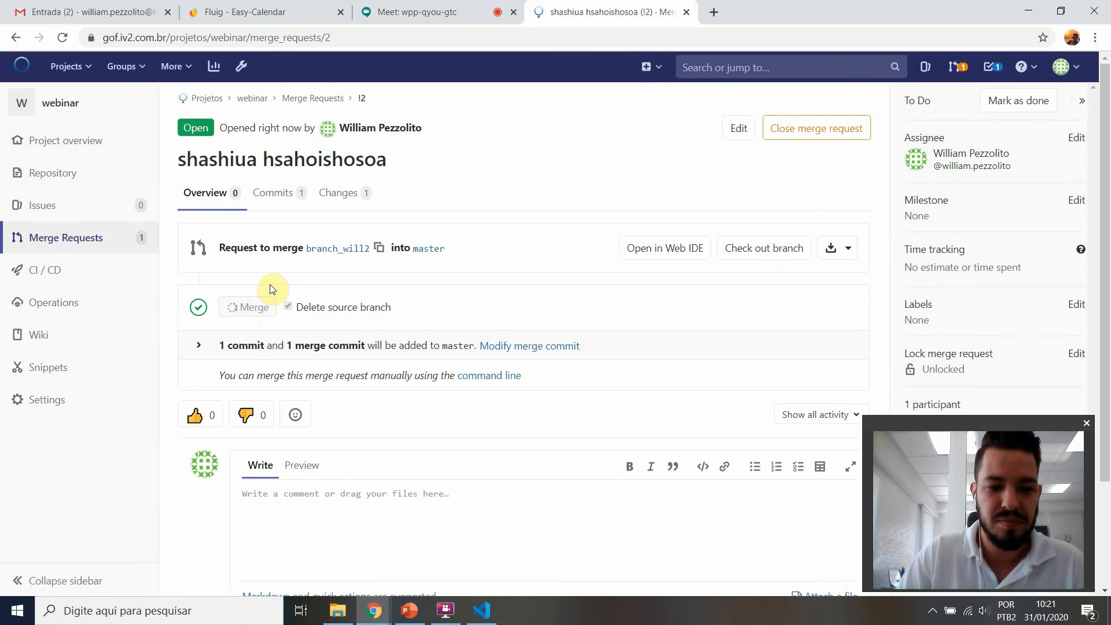
{"action": "scroll", "coordinate": [275, 286], "scroll_direction": "down", "scroll_amount": 1}
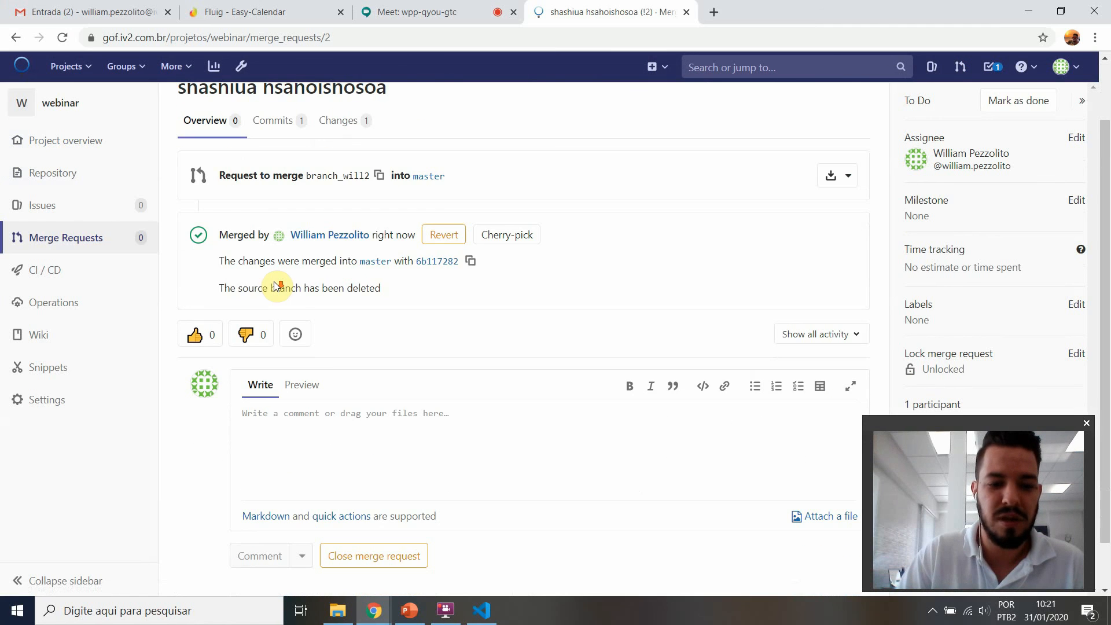
{"action": "left_click", "coordinate": [410, 611]}
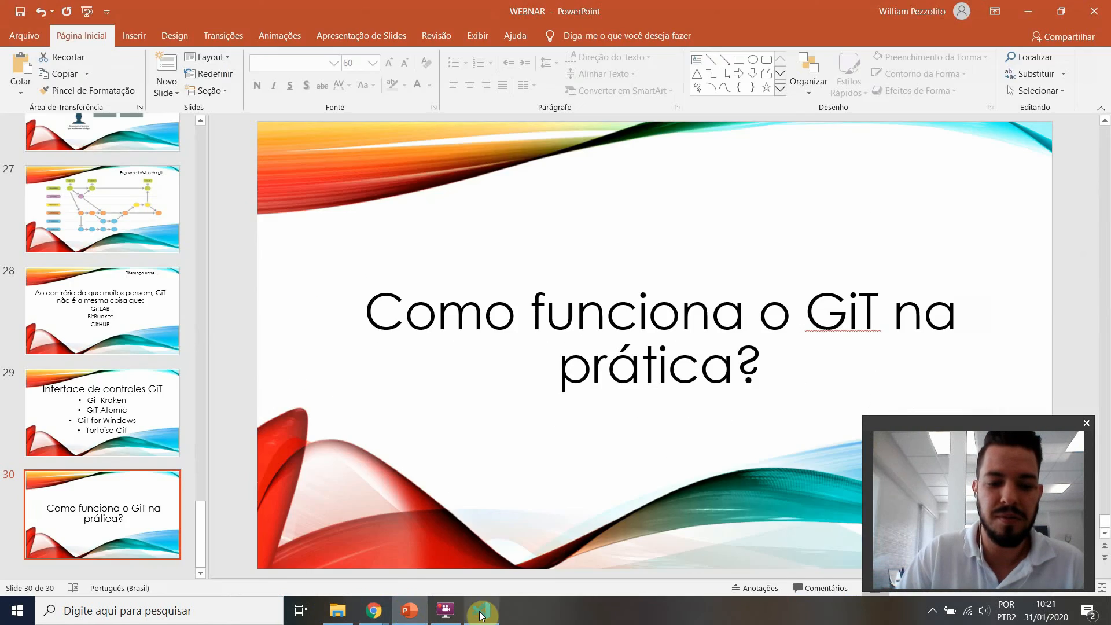
{"action": "left_click", "coordinate": [480, 610]}
{"action": "mouse_move", "coordinate": [374, 610]}
{"action": "left_click", "coordinate": [333, 553]}
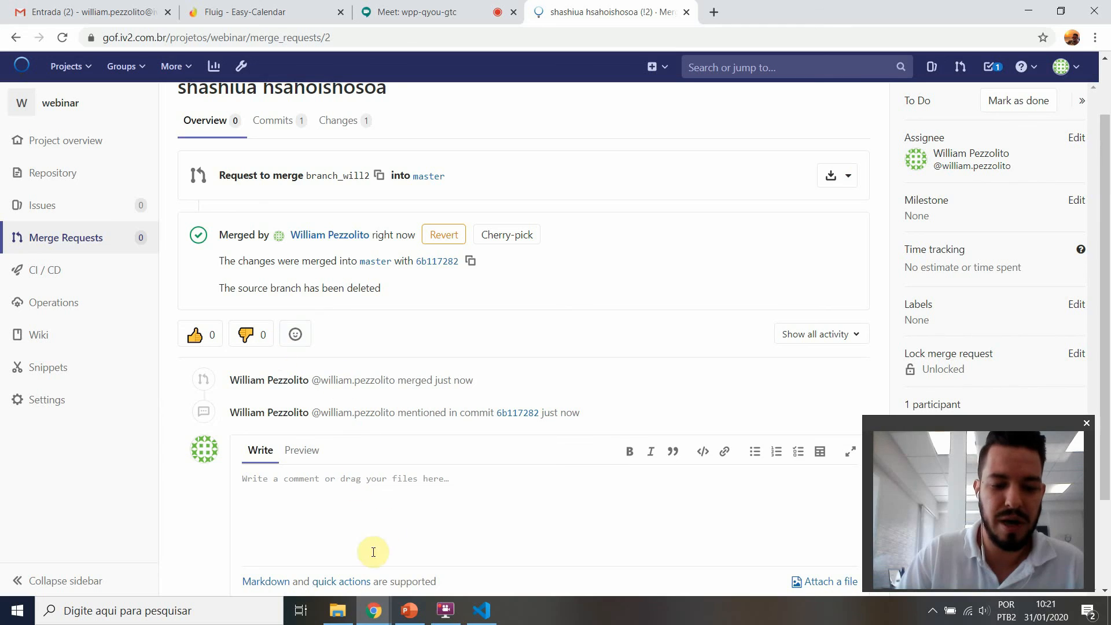
Step: Switch to the webinar folder in File Explorer, check out the local master branch with TortoiseGit and close the result window
{"action": "left_click", "coordinate": [338, 610]}
{"action": "right_click", "coordinate": [275, 283]}
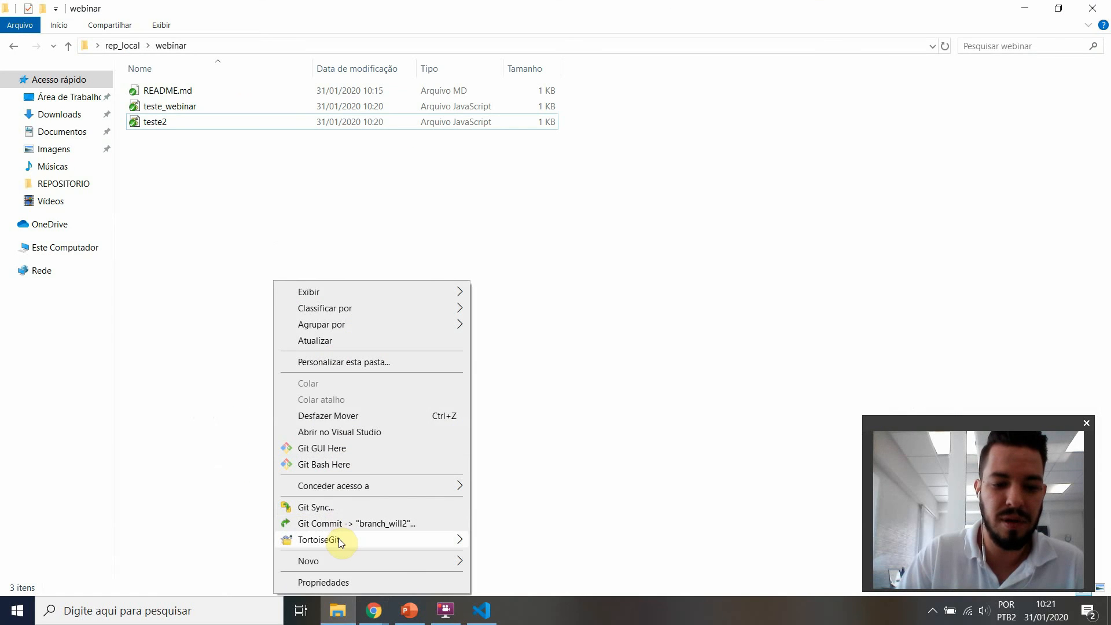
{"action": "mouse_move", "coordinate": [339, 539]}
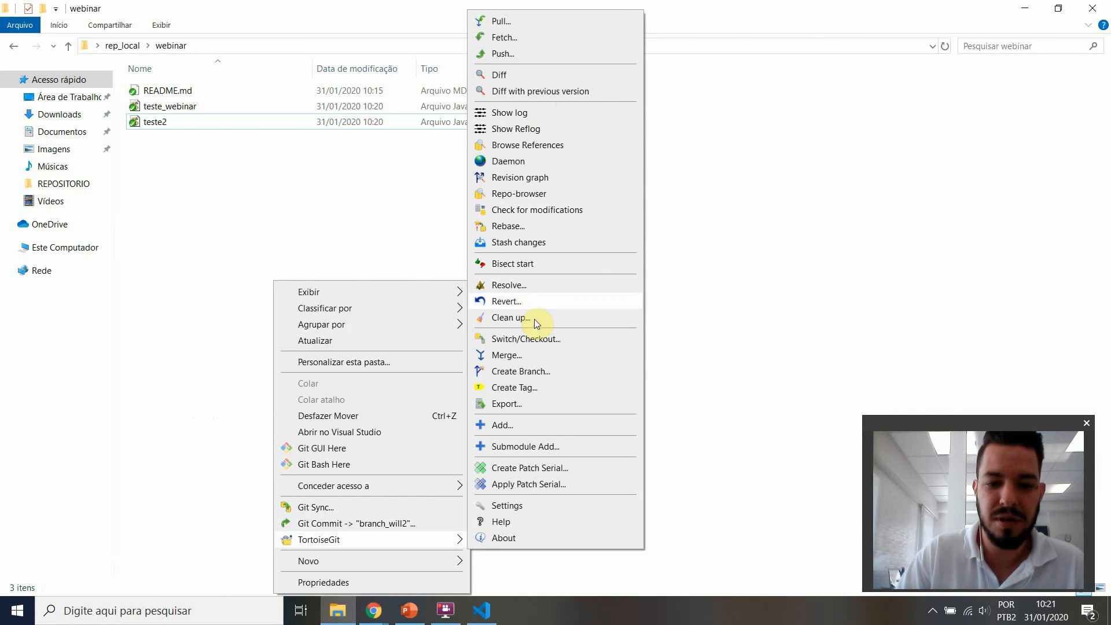
{"action": "left_click", "coordinate": [528, 339]}
{"action": "left_click", "coordinate": [673, 221]}
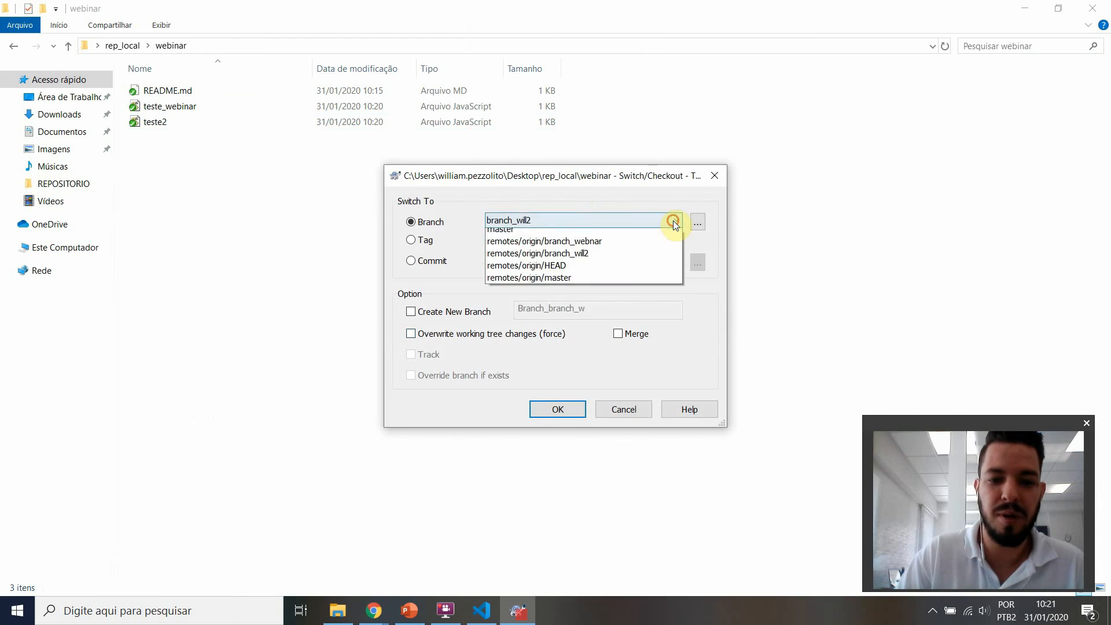
{"action": "left_click", "coordinate": [561, 253]}
{"action": "left_click", "coordinate": [557, 400]}
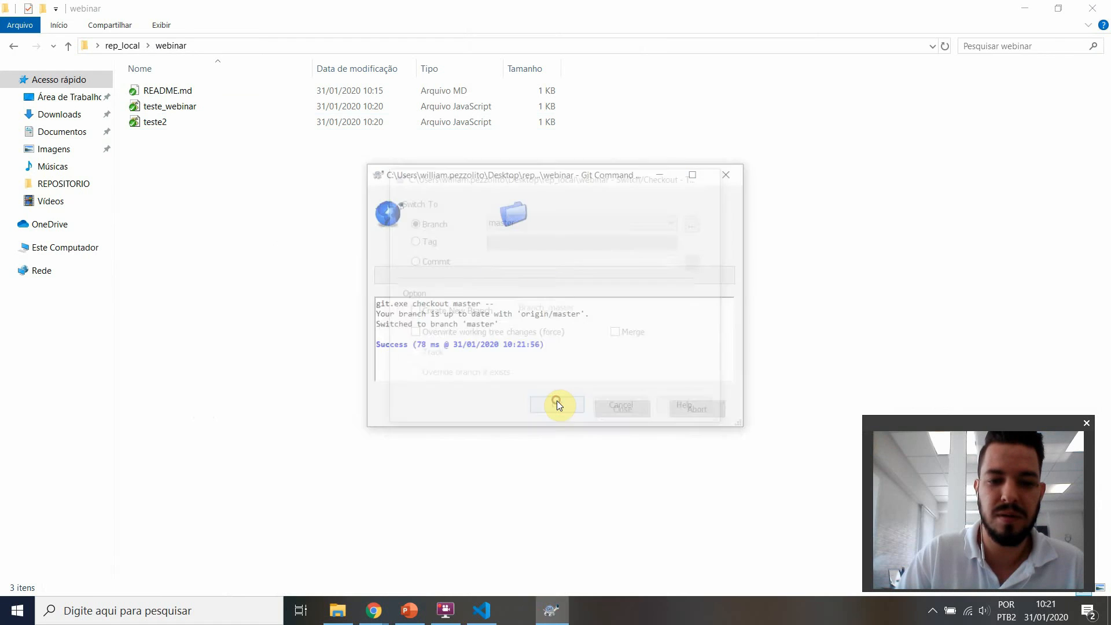
{"action": "left_click", "coordinate": [614, 408]}
Step: Pull the merged remote changes into the local master branch with TortoiseGit and close the result window
{"action": "right_click", "coordinate": [264, 200]}
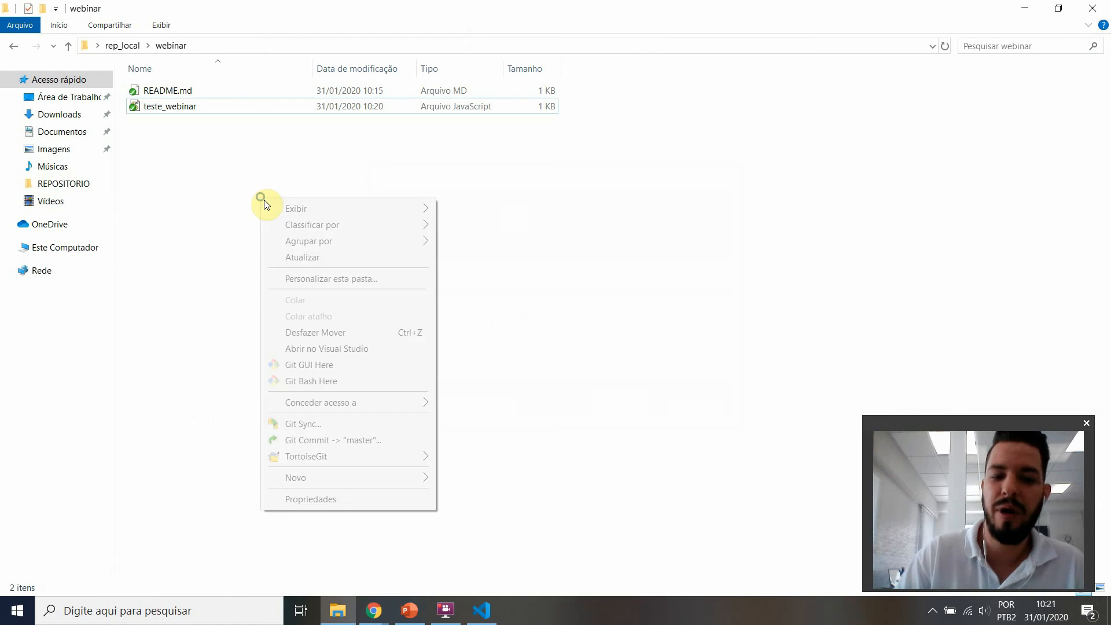
{"action": "mouse_move", "coordinate": [348, 456]}
{"action": "left_click", "coordinate": [483, 97]}
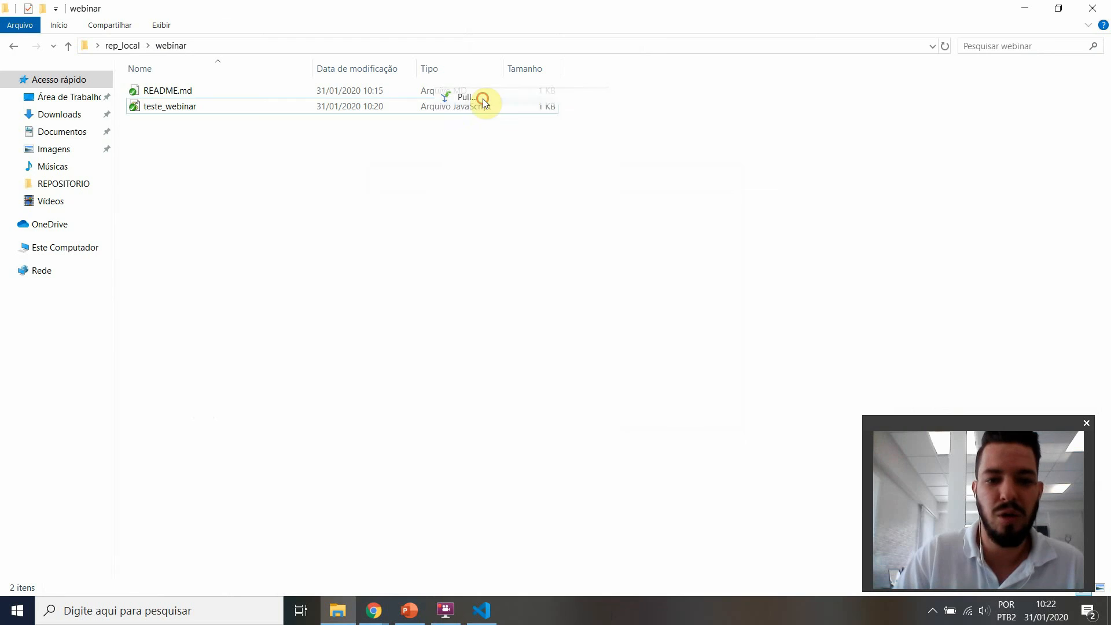
{"action": "left_click", "coordinate": [580, 433]}
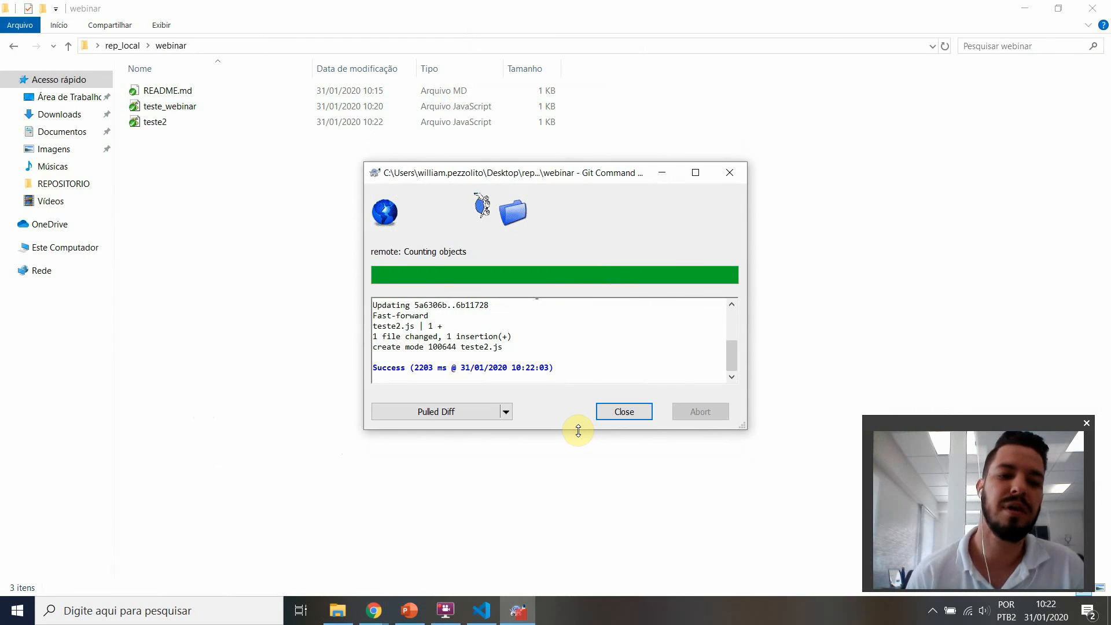
{"action": "key", "text": "Return"}
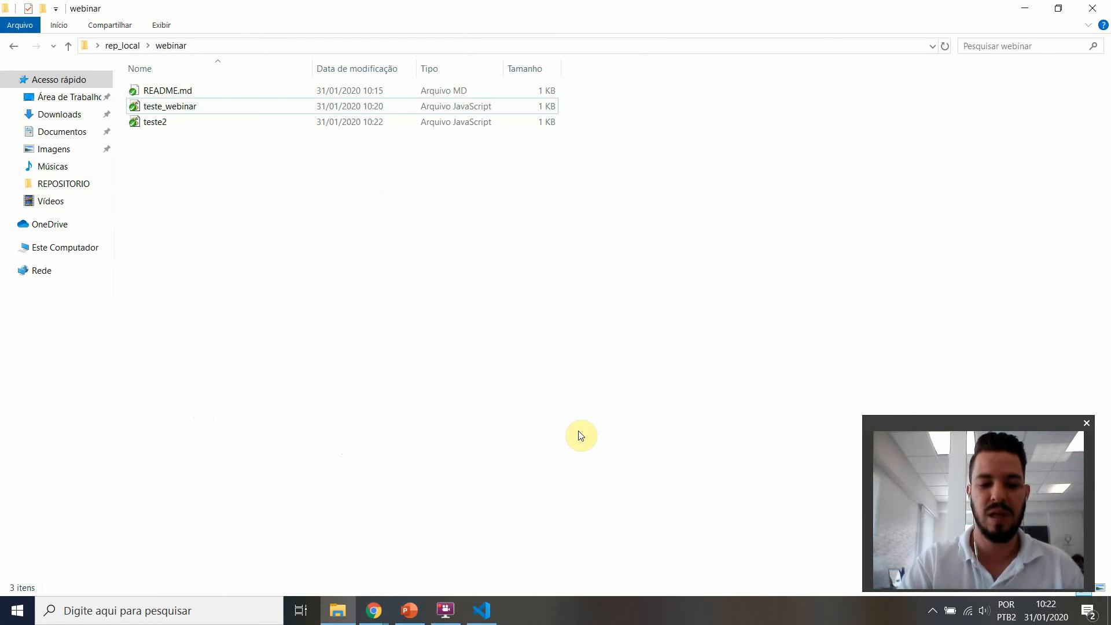